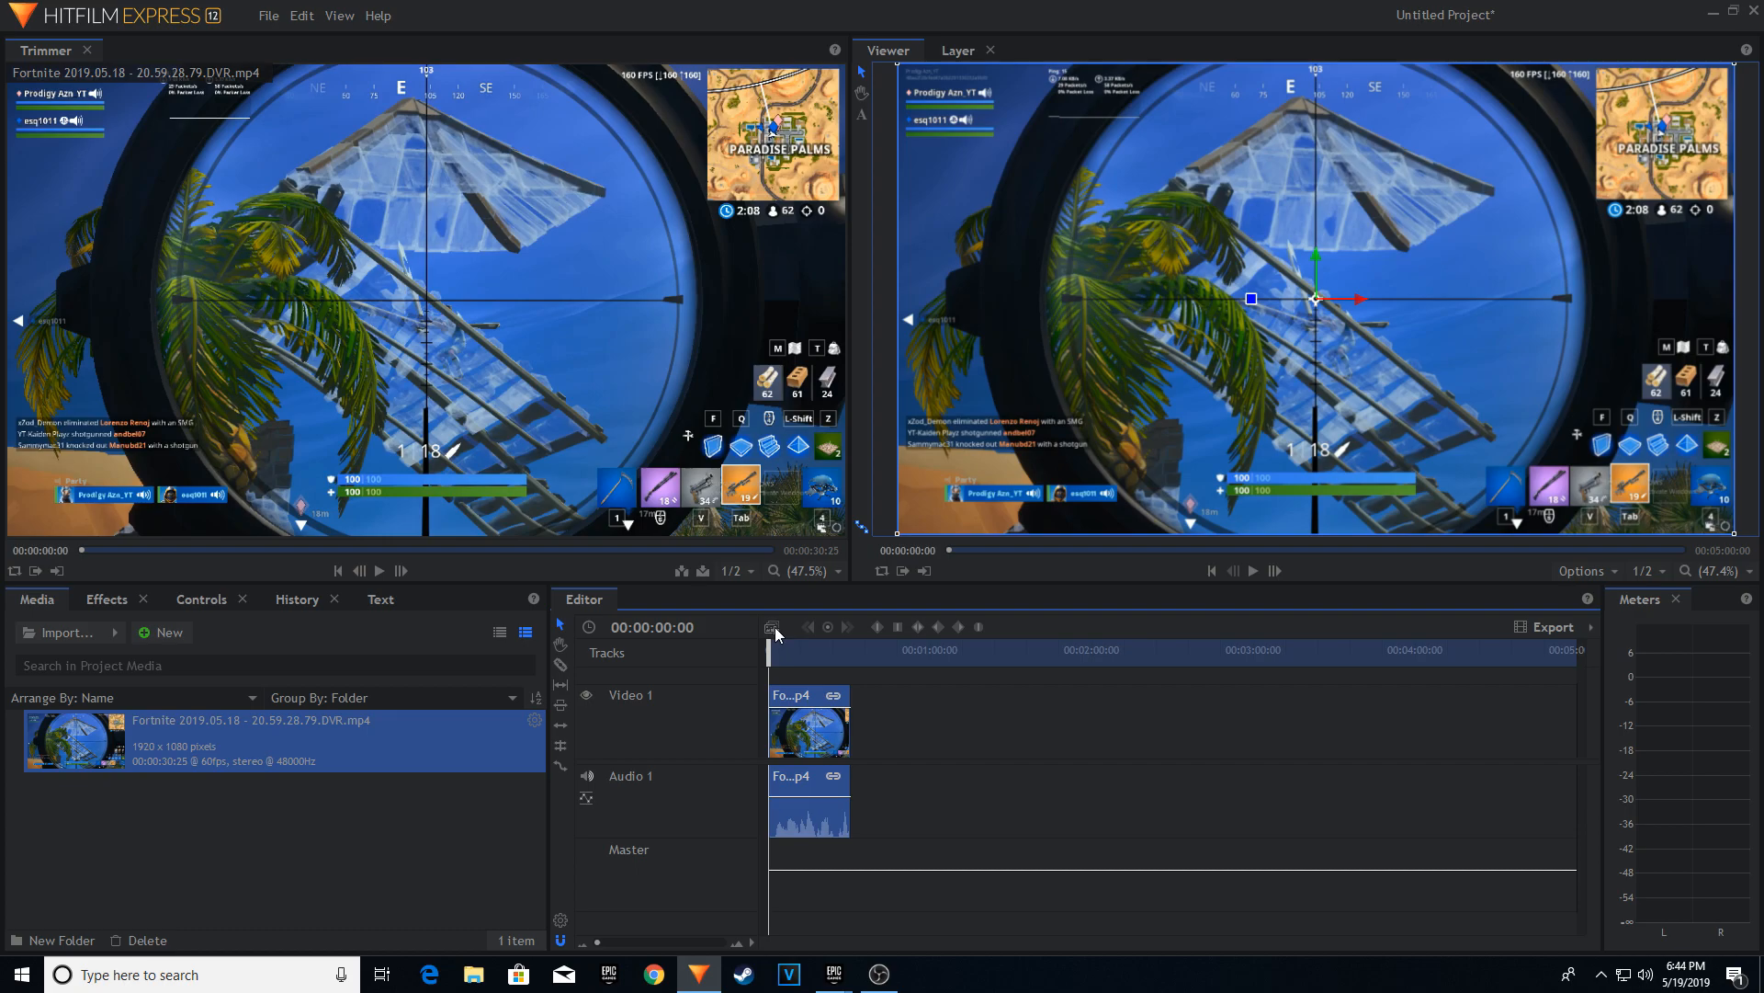
# Find the Levels Histogram effect by searching for "levels", apply it to the Fortnite media layer and expand its properties.
pyautogui.click(108, 600)
pyautogui.click(133, 626)
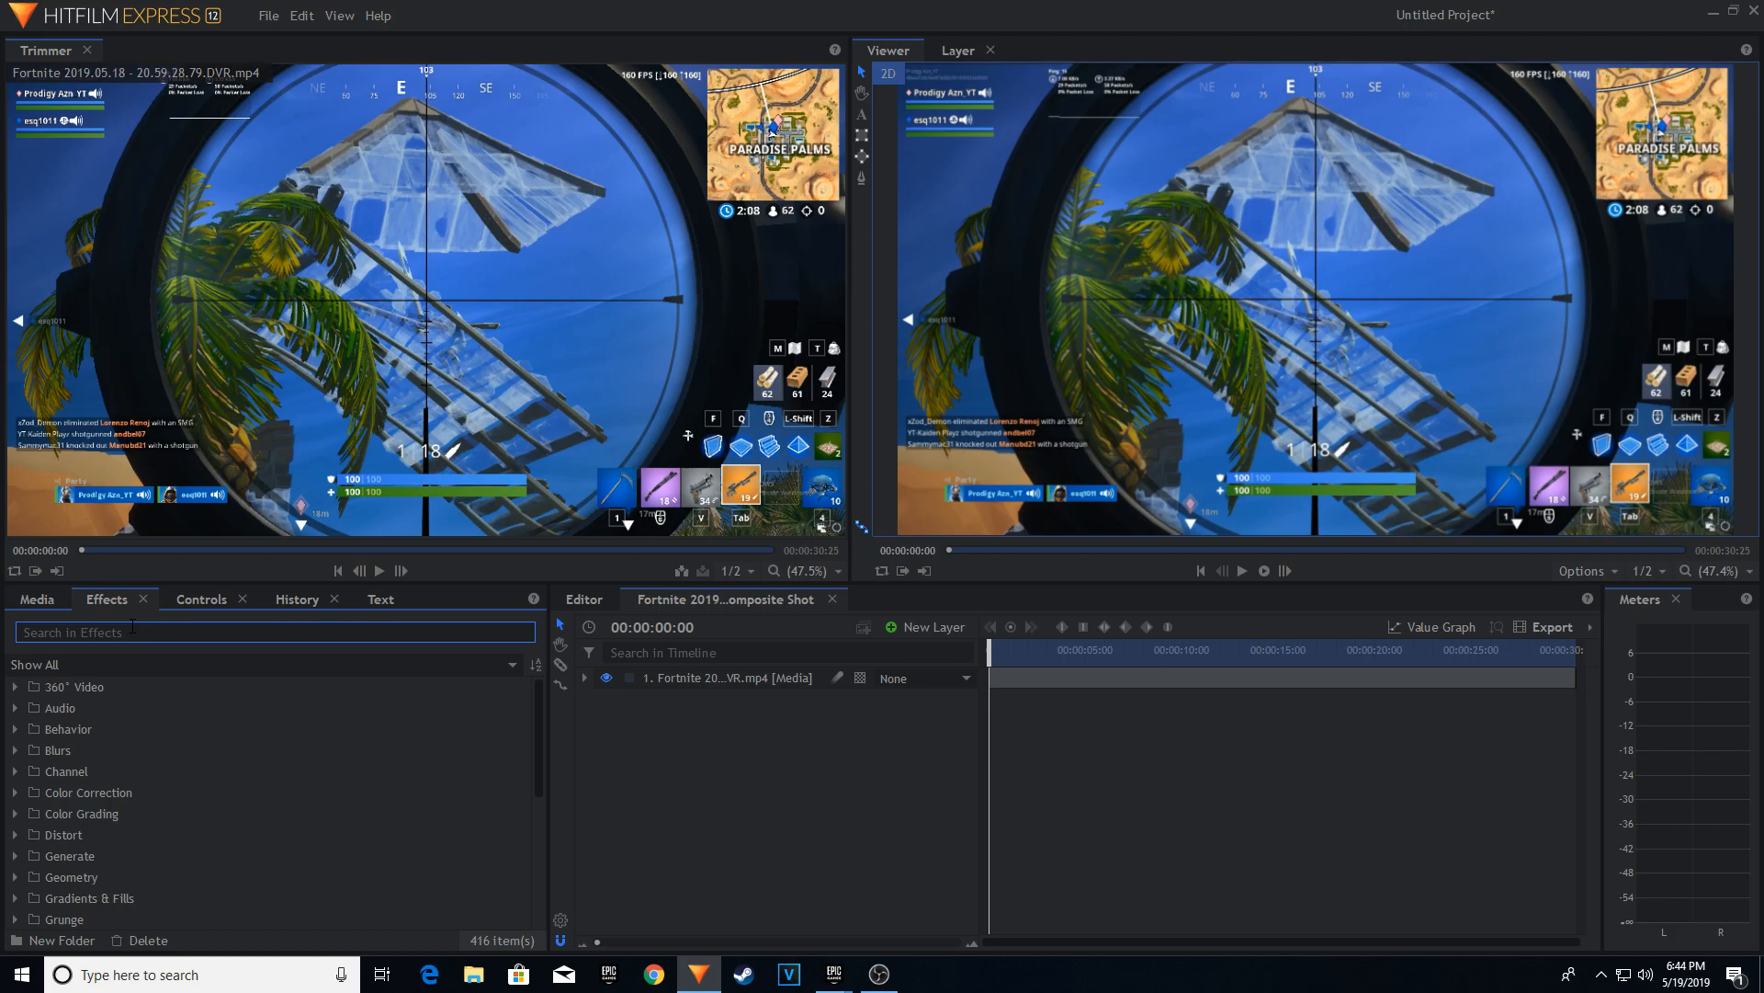
pyautogui.write('levels')
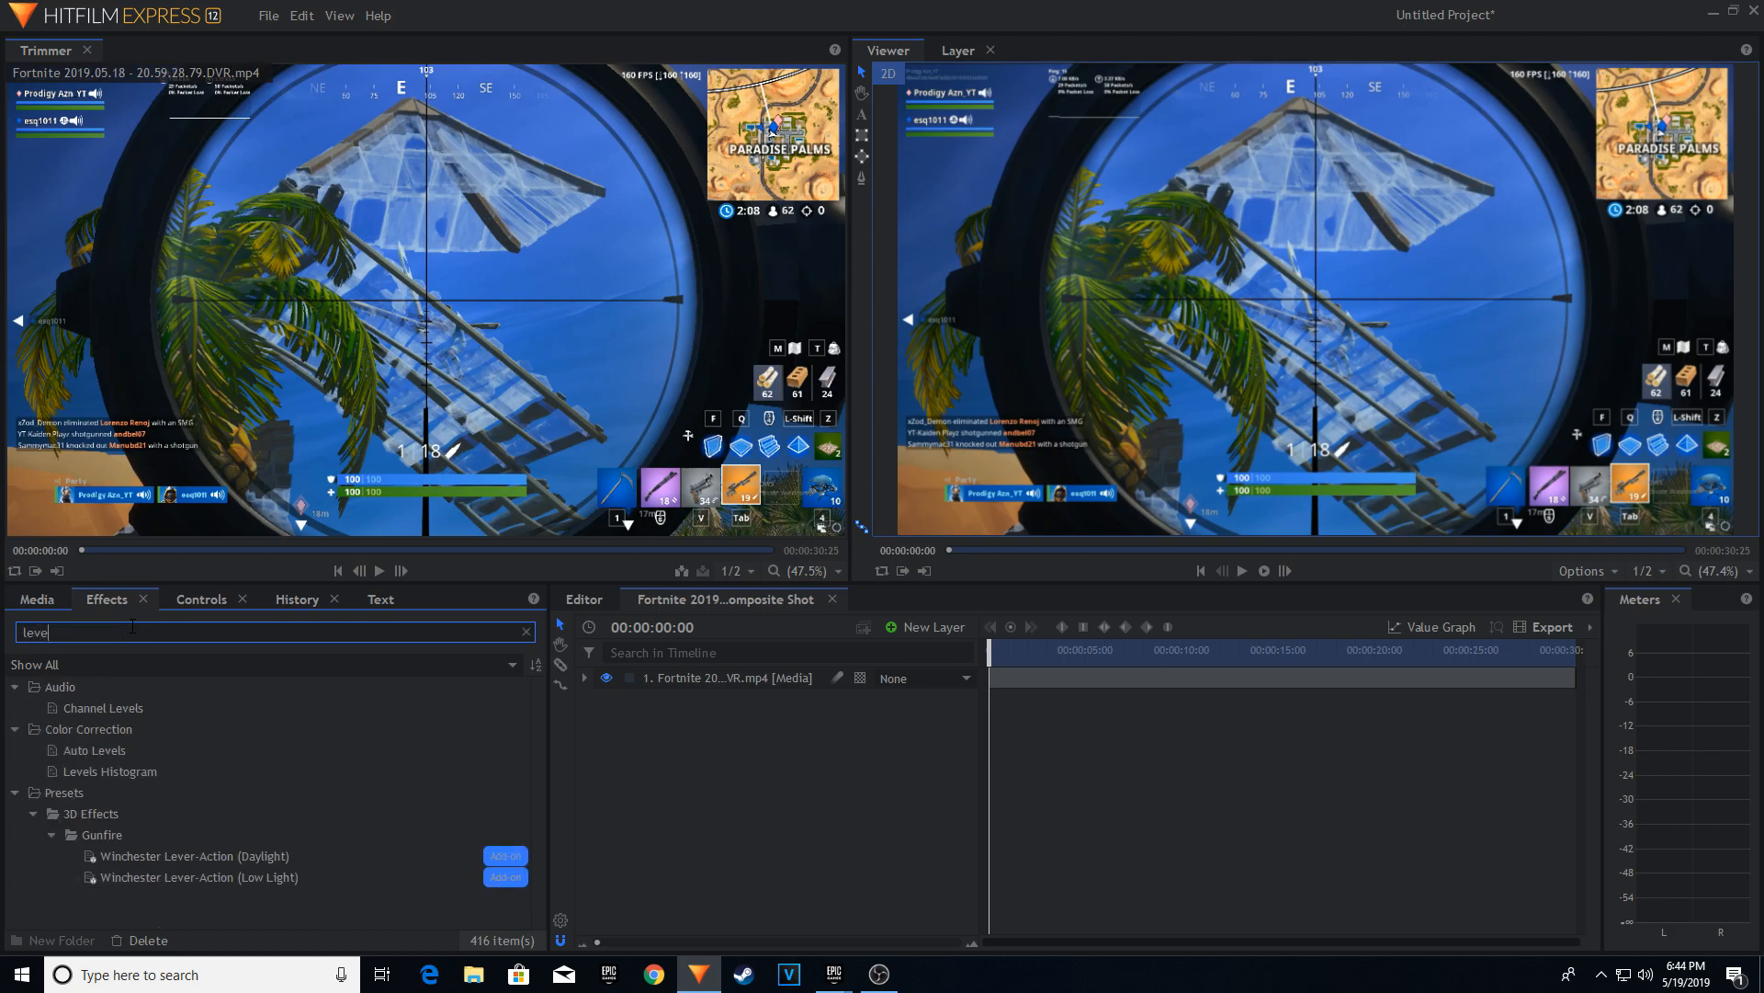
pyautogui.click(100, 773)
pyautogui.moveTo(100, 773); pyautogui.dragTo(735, 677)
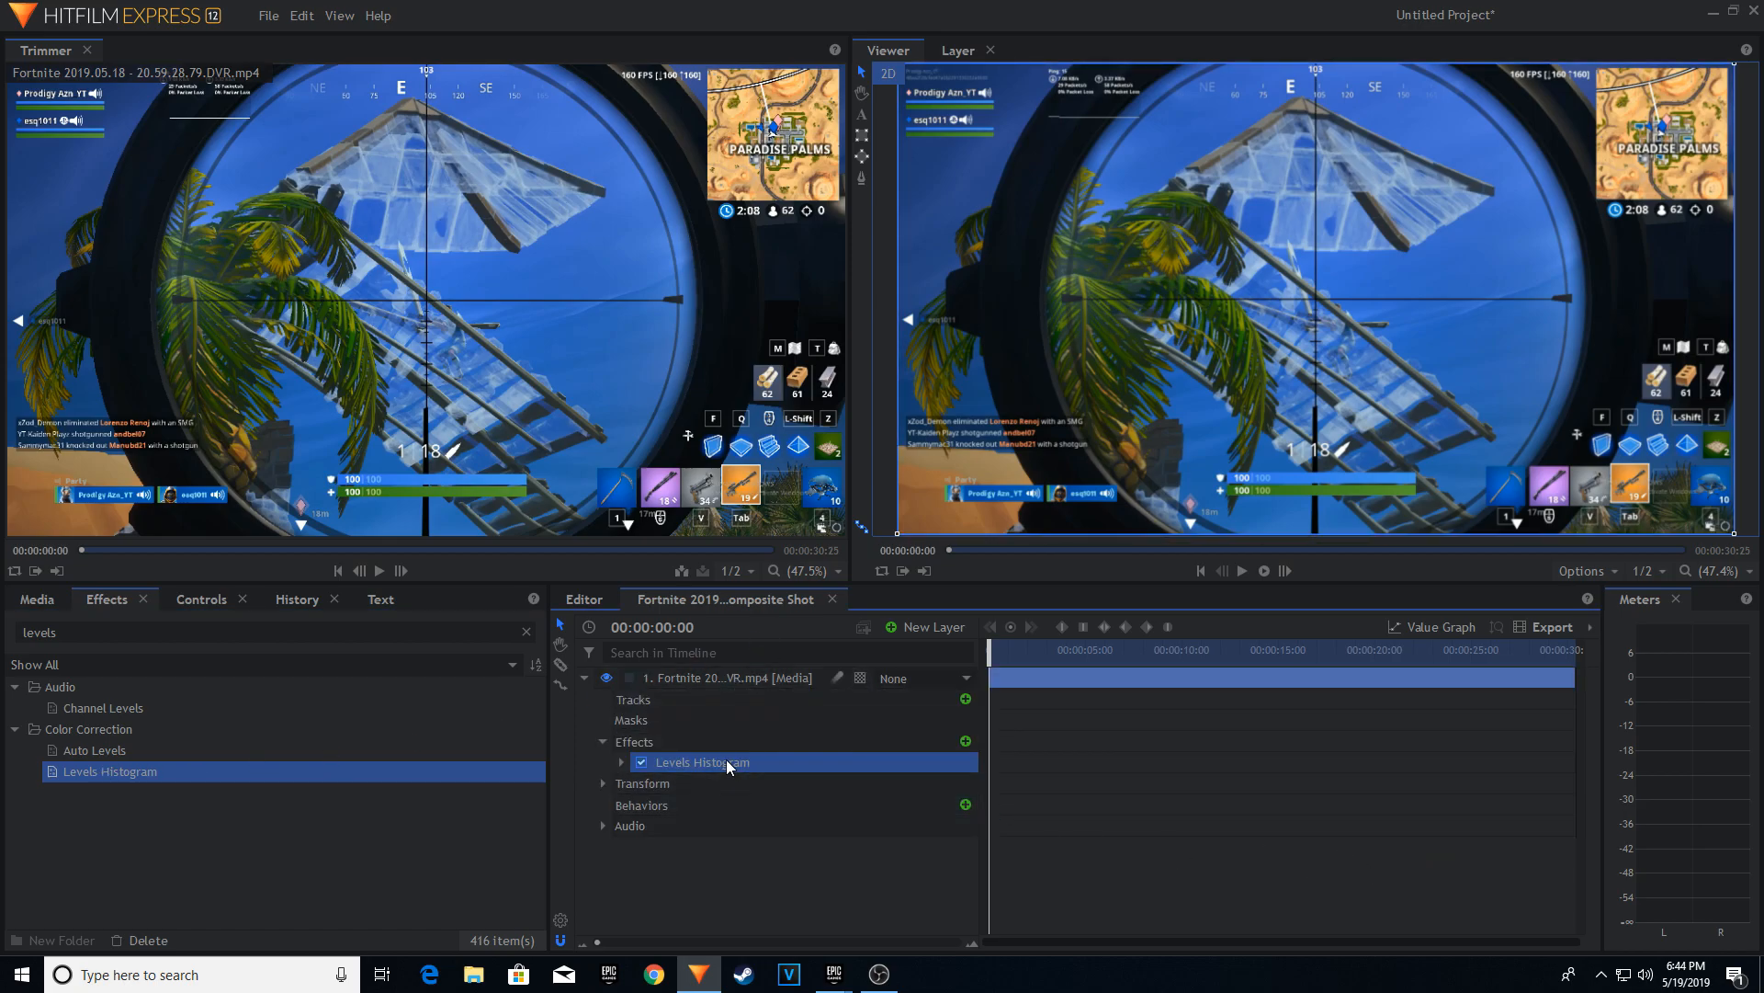
pyautogui.doubleClick(727, 762)
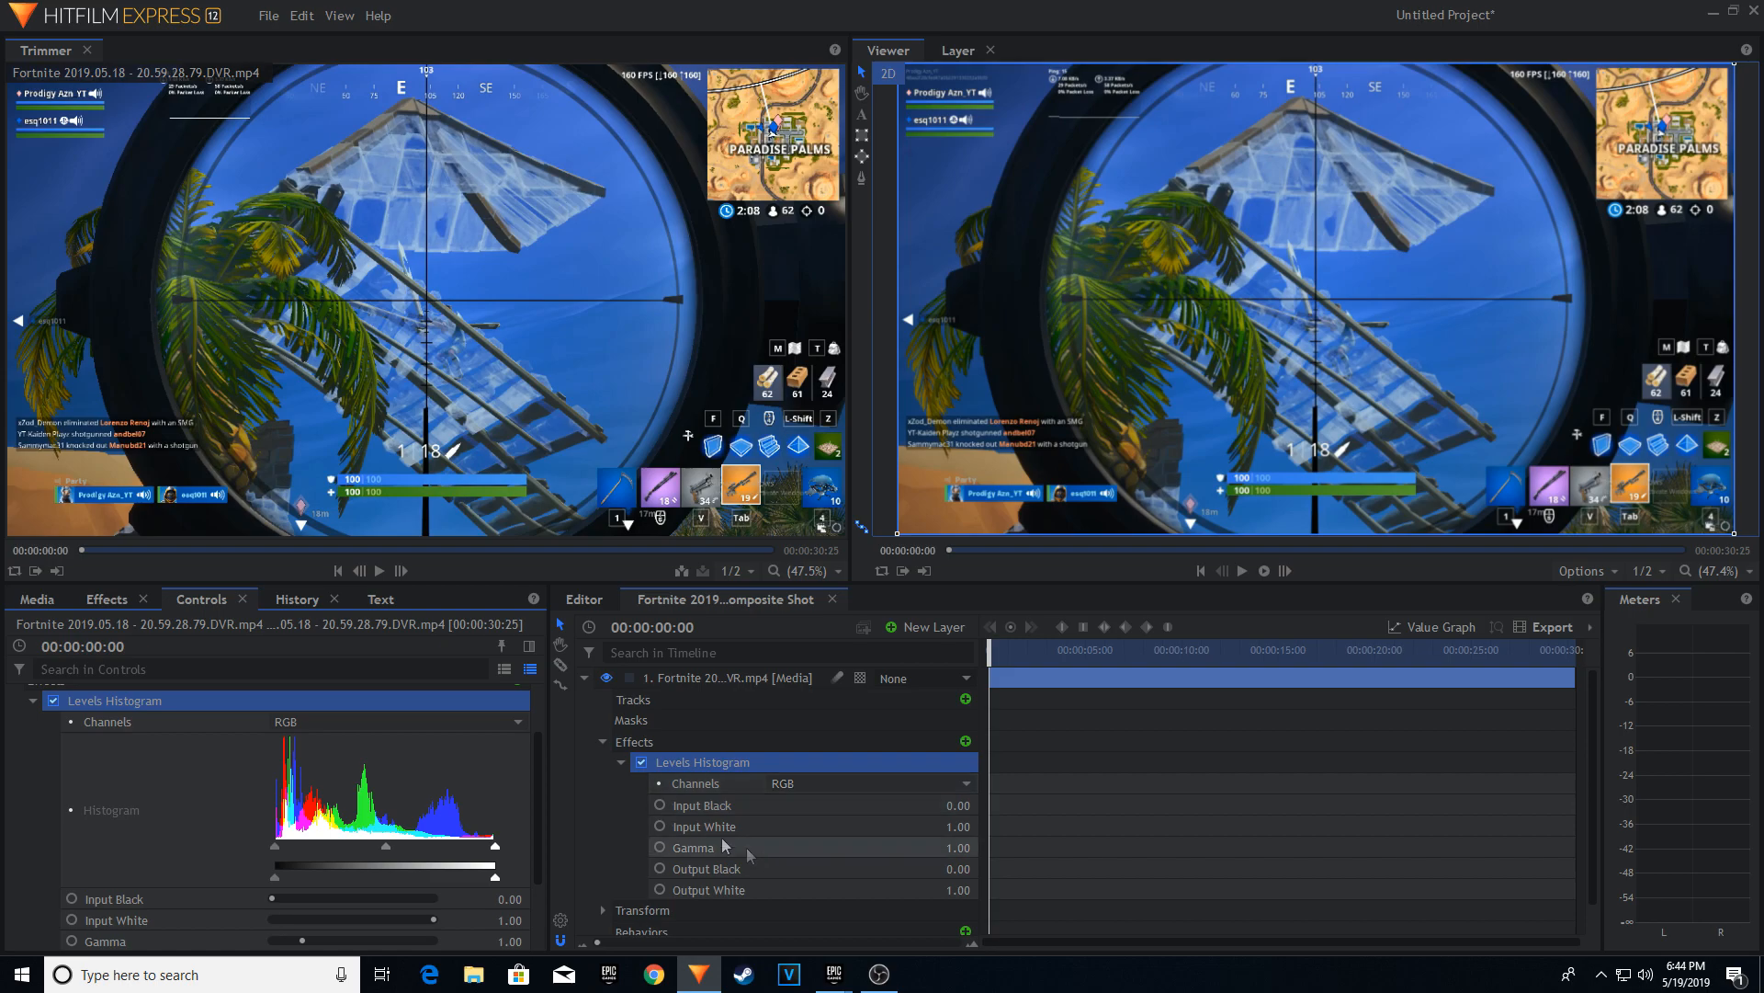
# Enable keyframing for Input Black, Input White and Gamma of the Levels Histogram at 00:00:00:00.
pyautogui.click(660, 805)
pyautogui.click(660, 826)
pyautogui.click(660, 846)
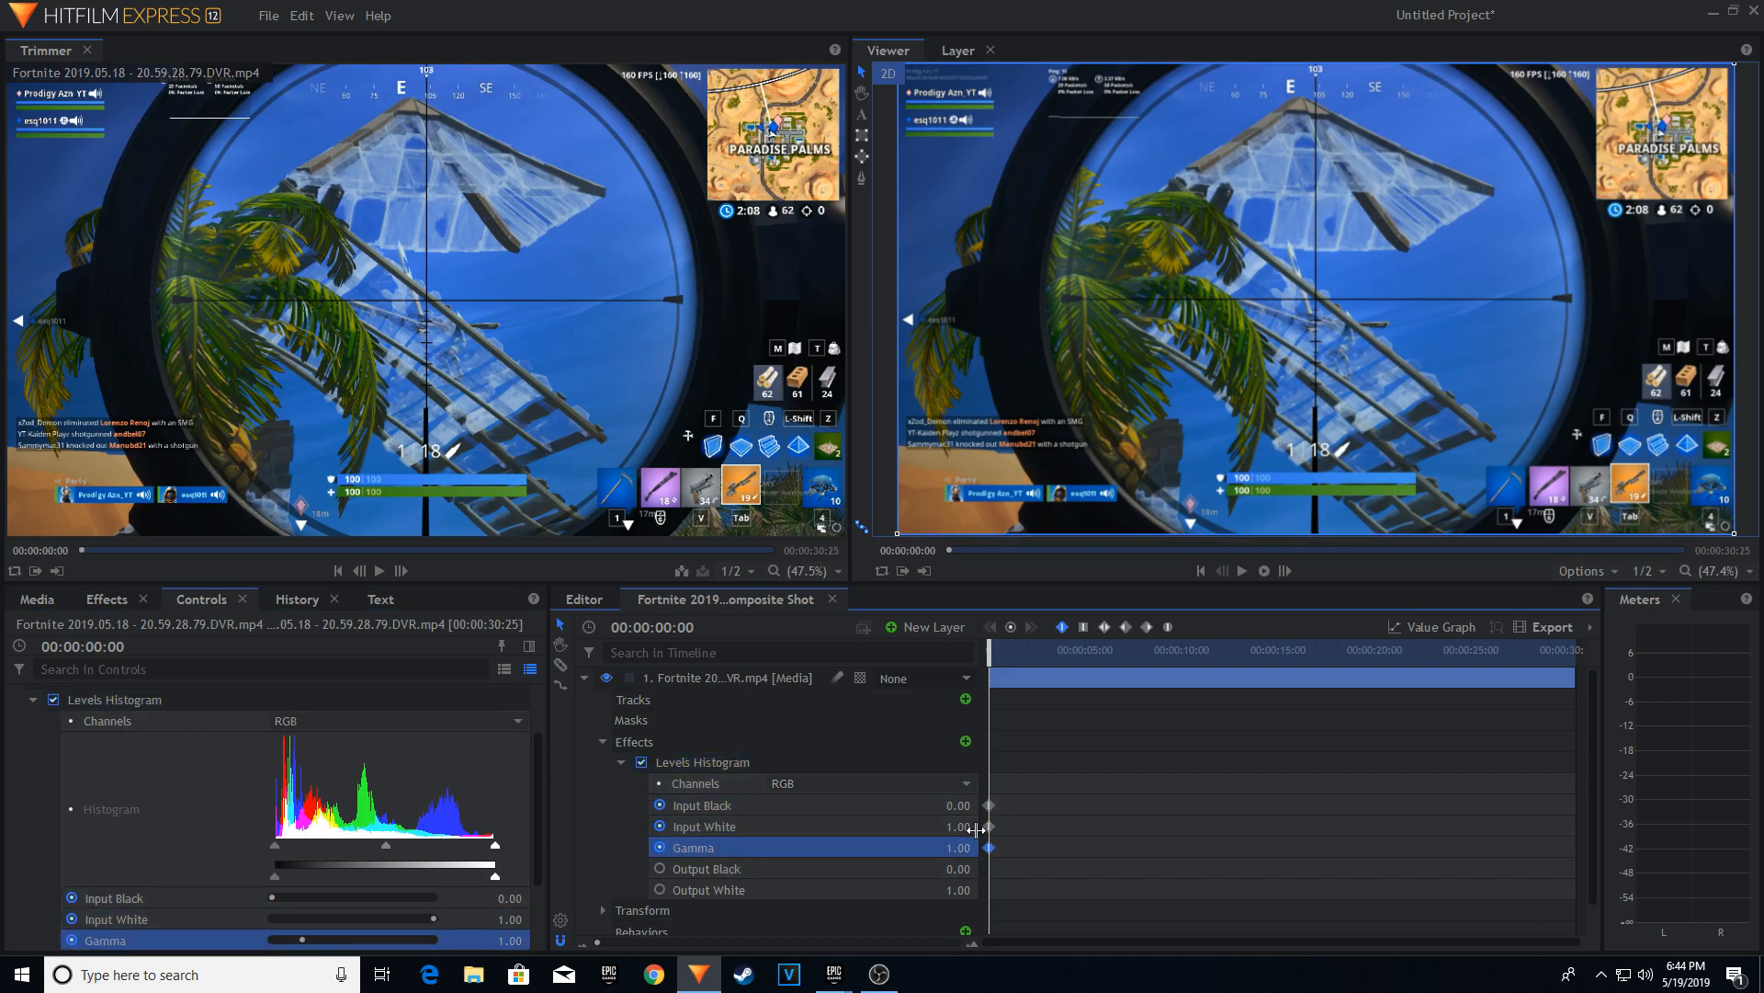
# Copy the three starting Levels Histogram keyframes to 00:00:27:08, and set Input White to 0.57 at 00:00:27:54.
pyautogui.click(1008, 814)
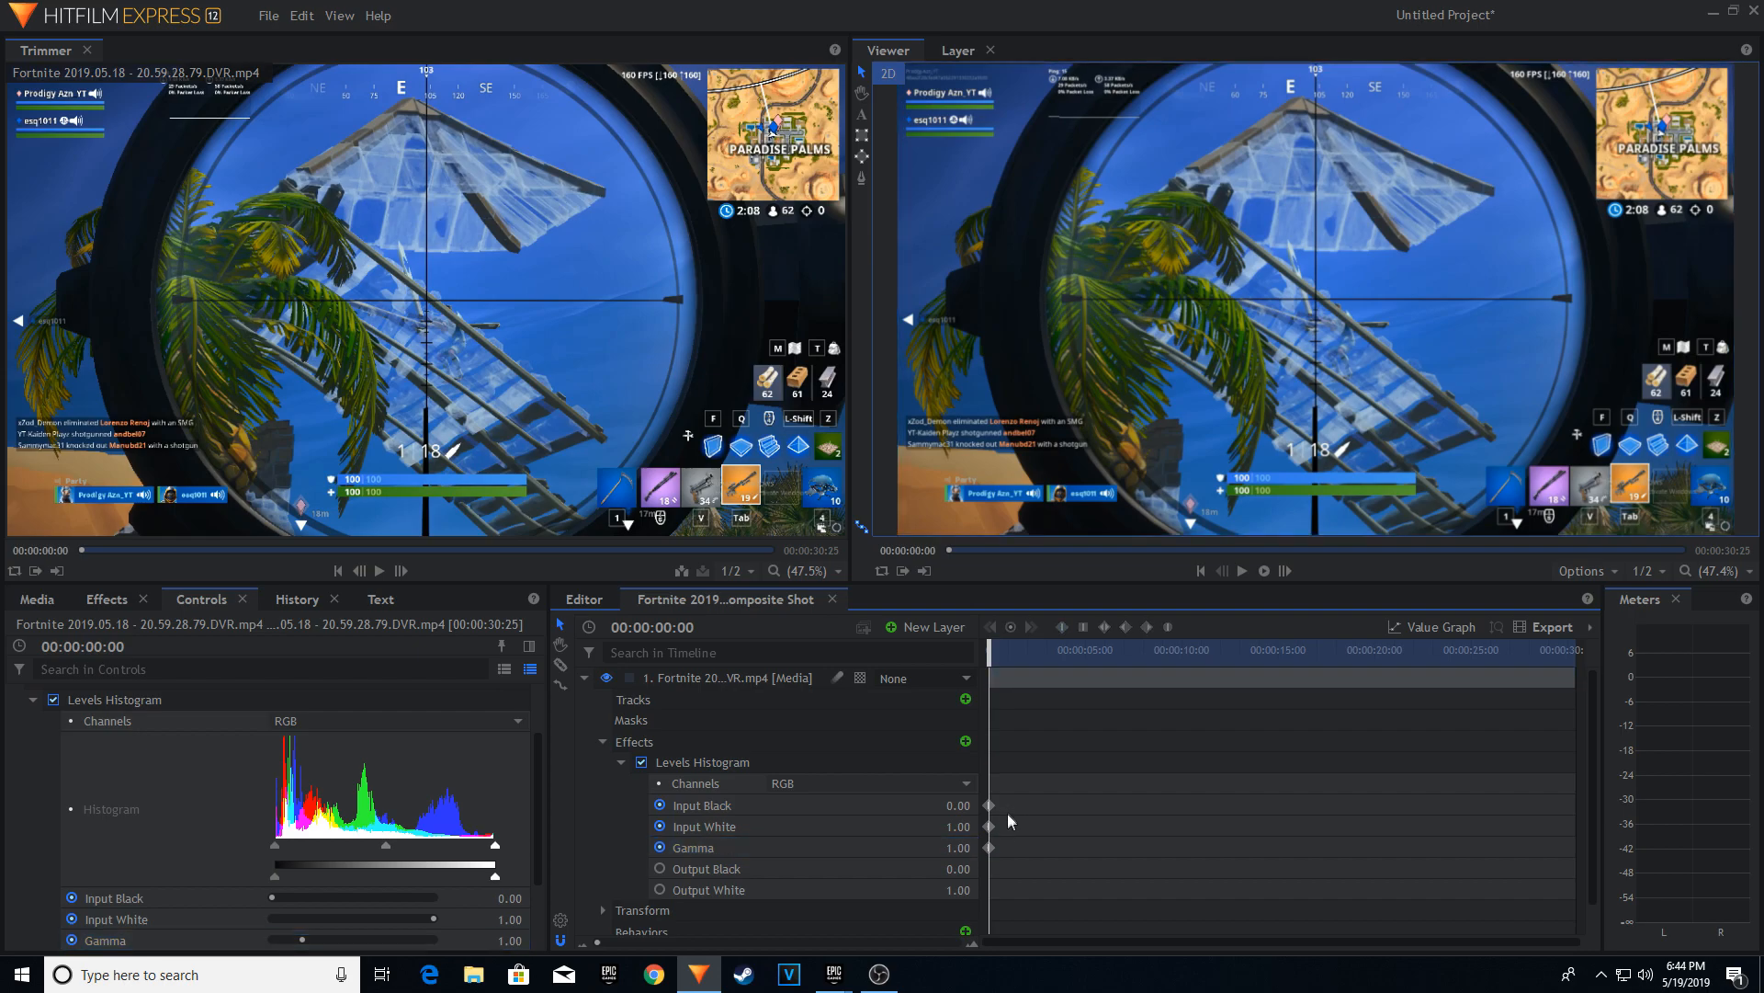
pyautogui.moveTo(1004, 863); pyautogui.dragTo(991, 787)
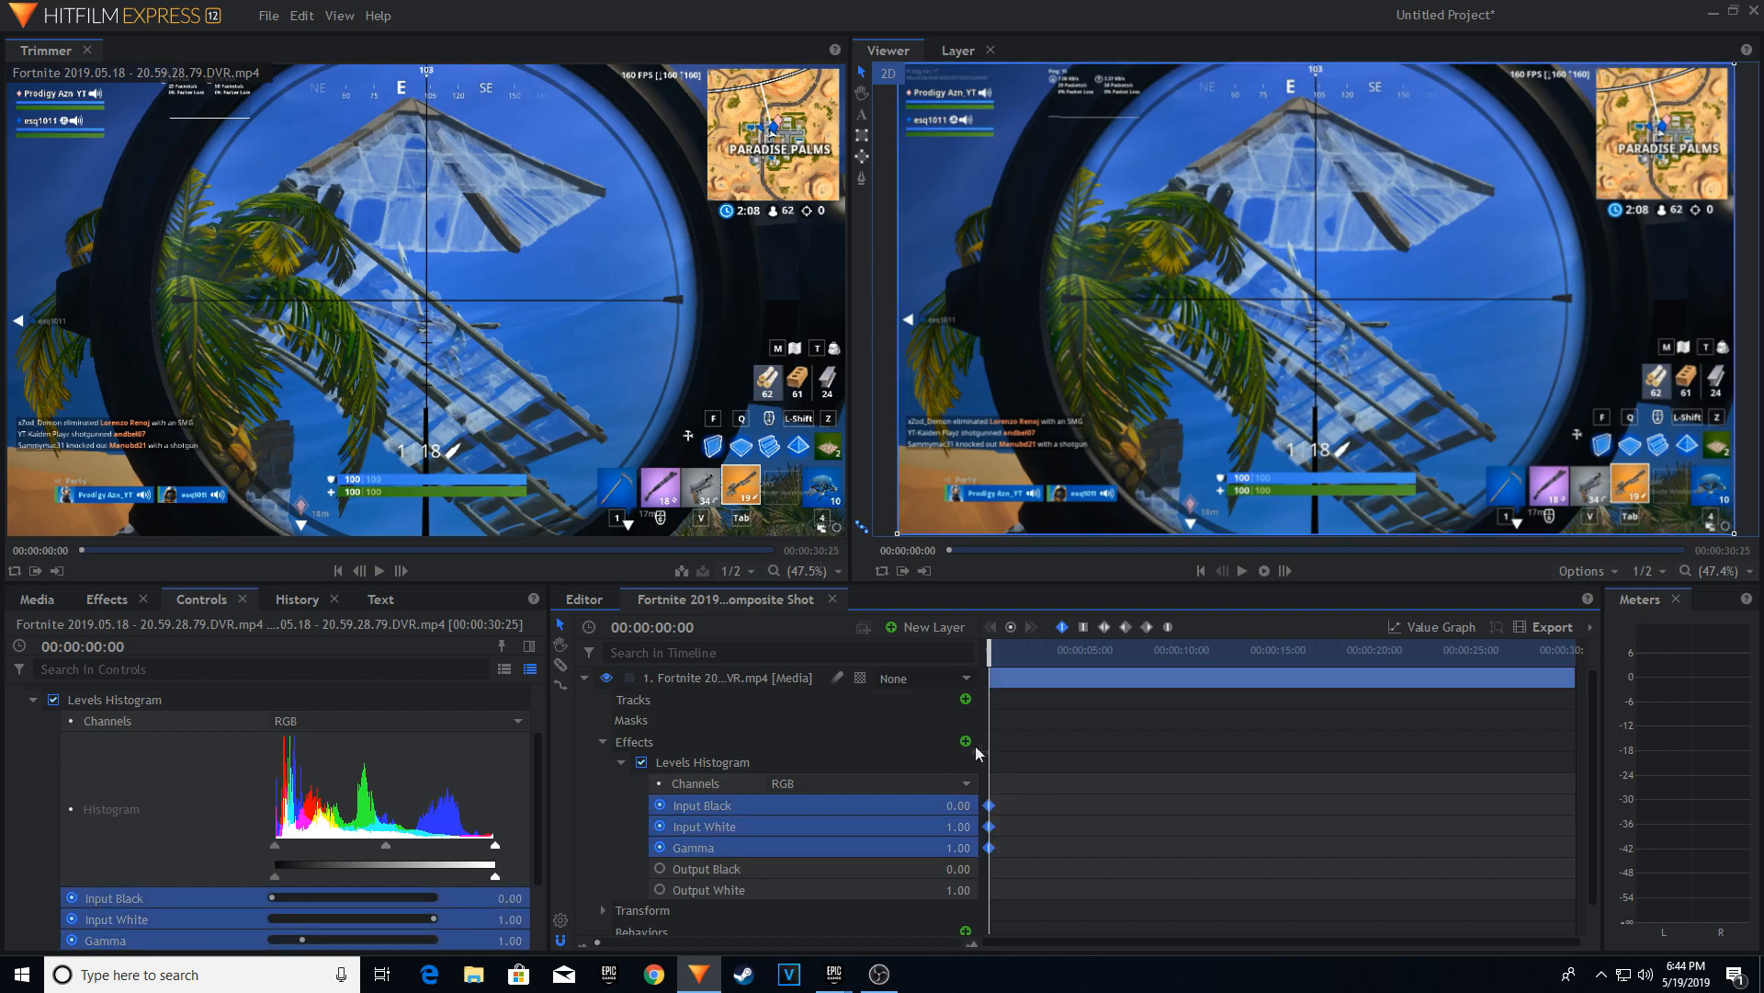
pyautogui.moveTo(997, 652); pyautogui.dragTo(1511, 628)
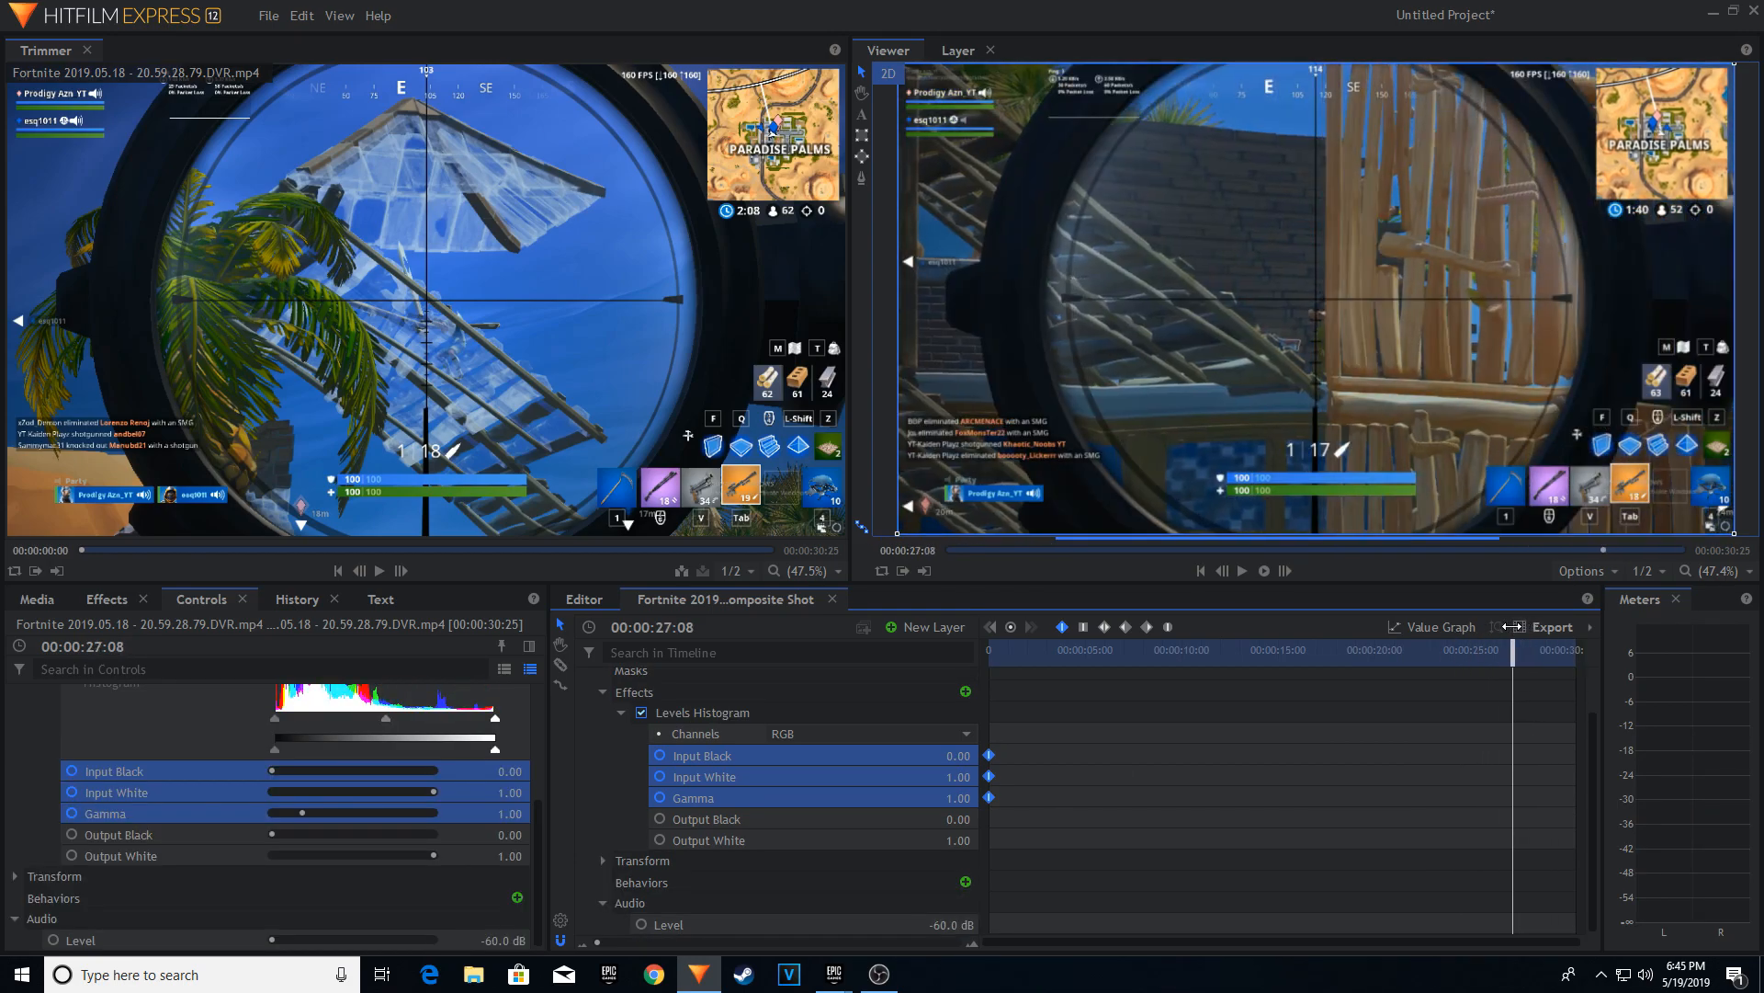
pyautogui.hotkey('ctrl', 'v')
pyautogui.moveTo(1513, 650); pyautogui.dragTo(1523, 649)
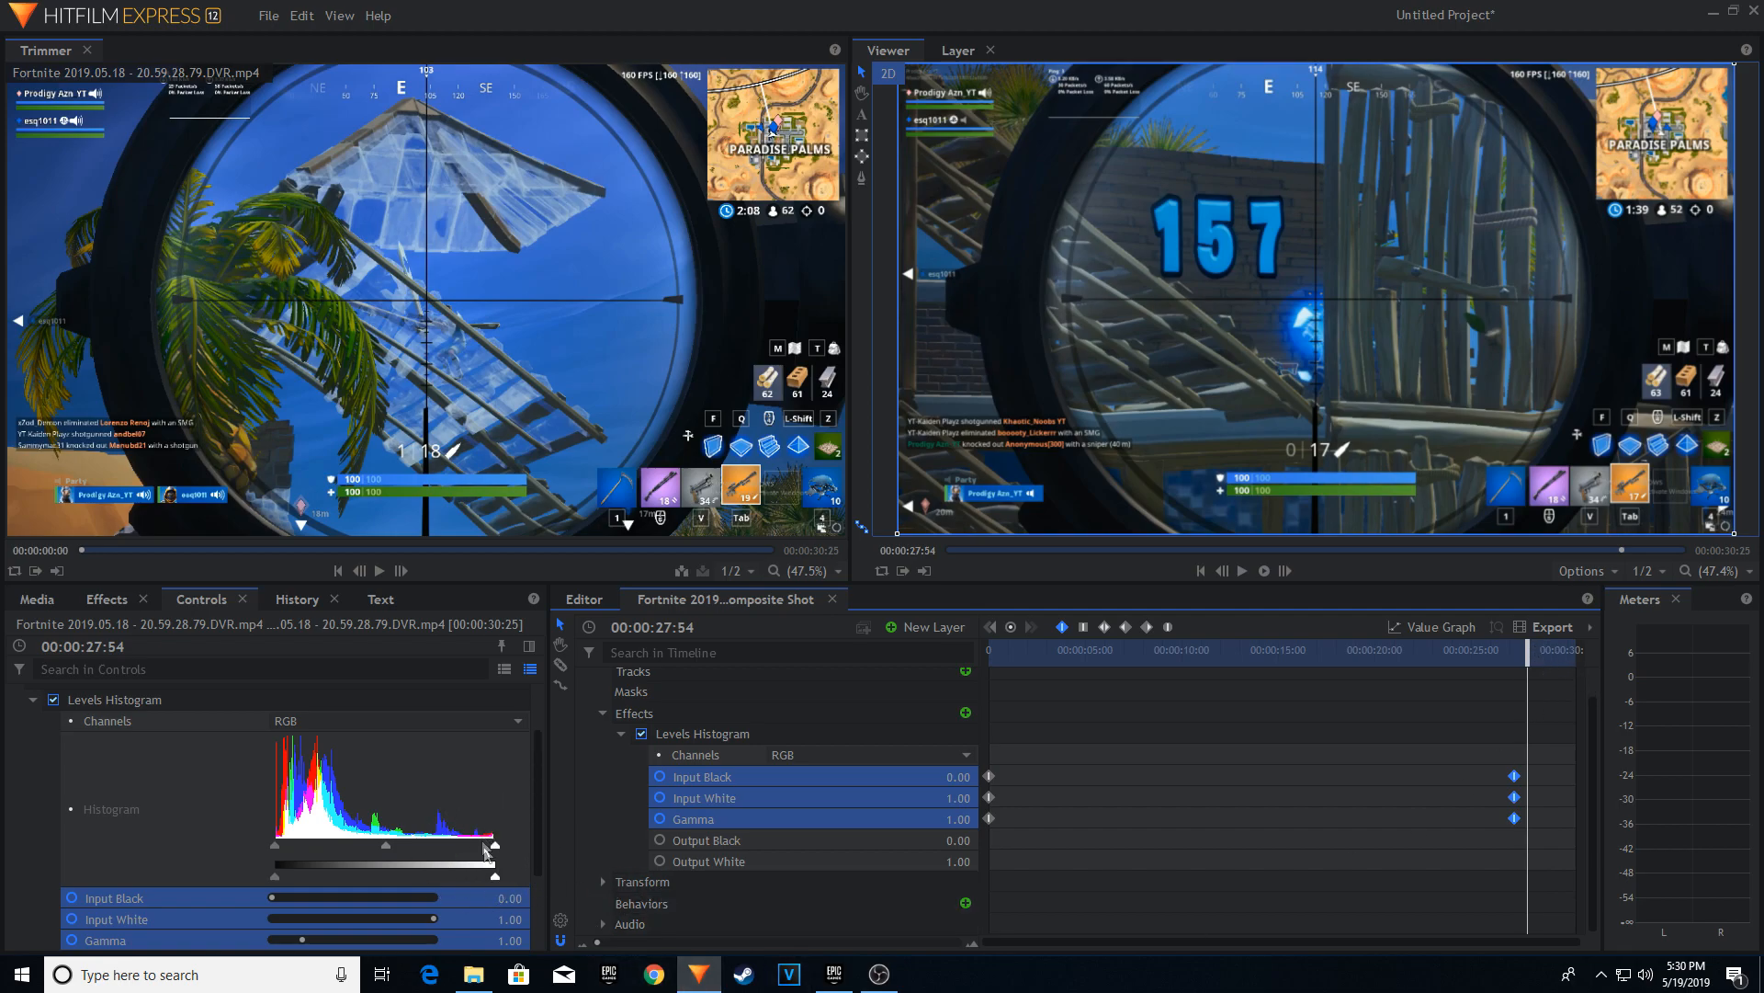
pyautogui.moveTo(498, 848); pyautogui.dragTo(402, 848)
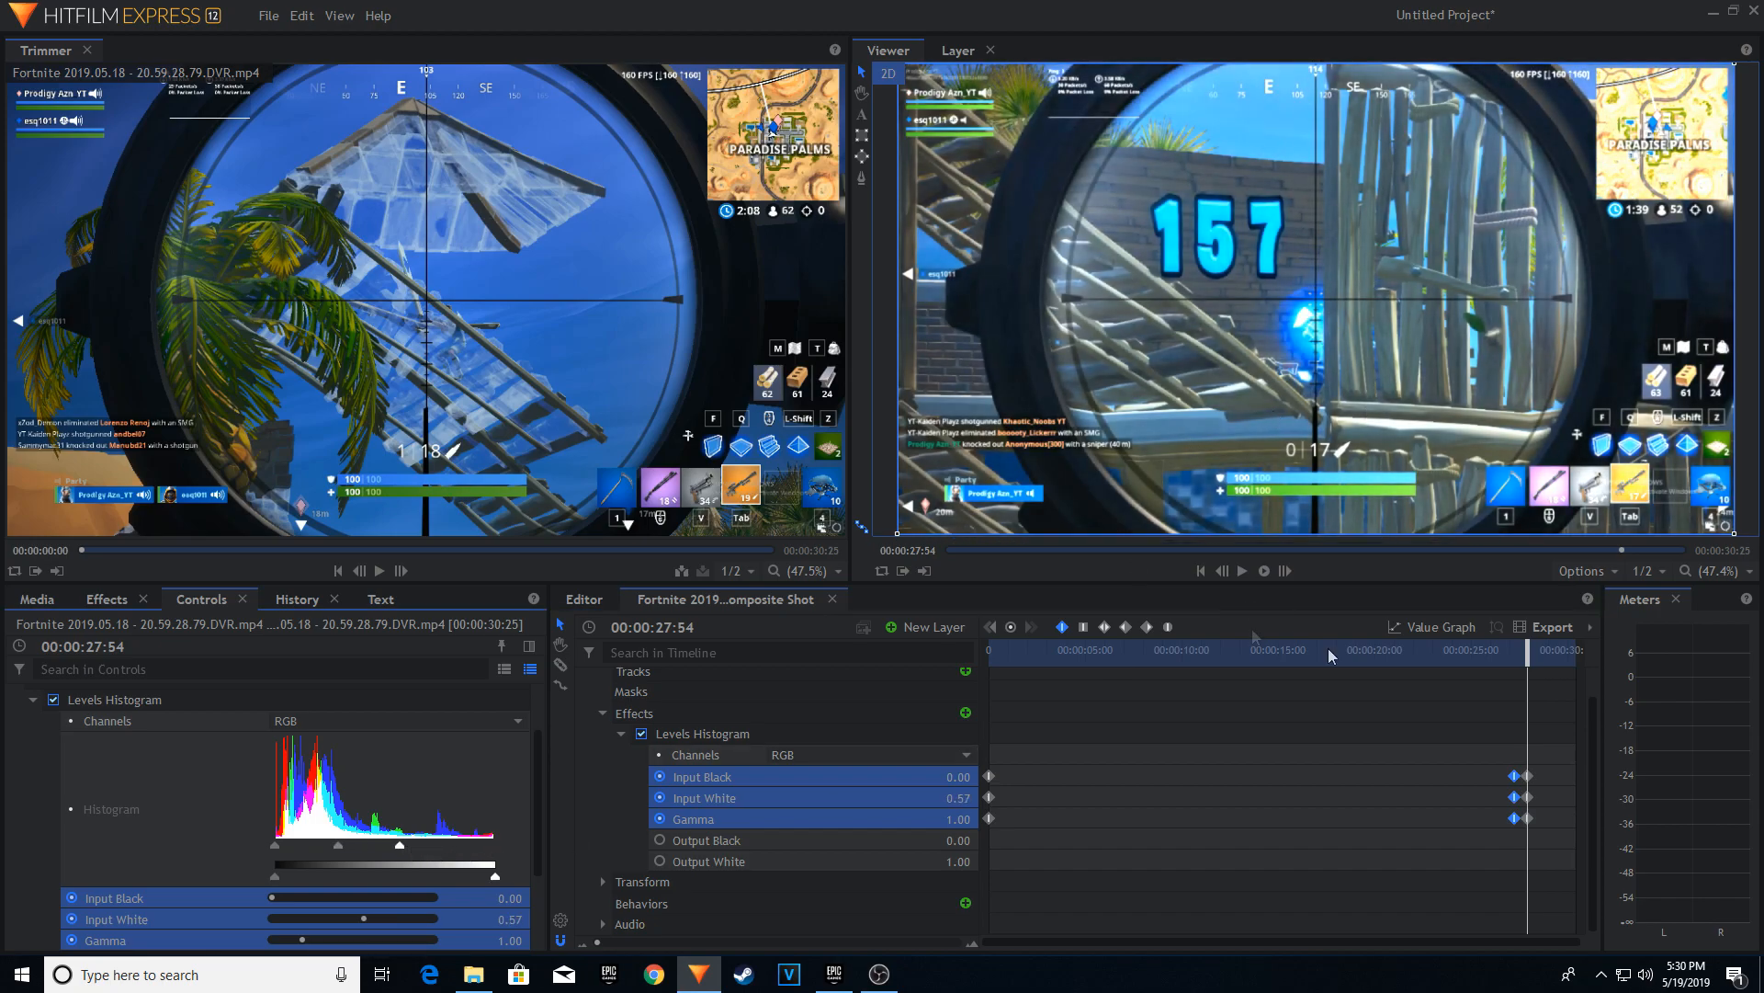
# Copy the three brightened Levels Histogram keyframes from 00:00:27:54 to 00:00:28:23.
pyautogui.click(785, 940)
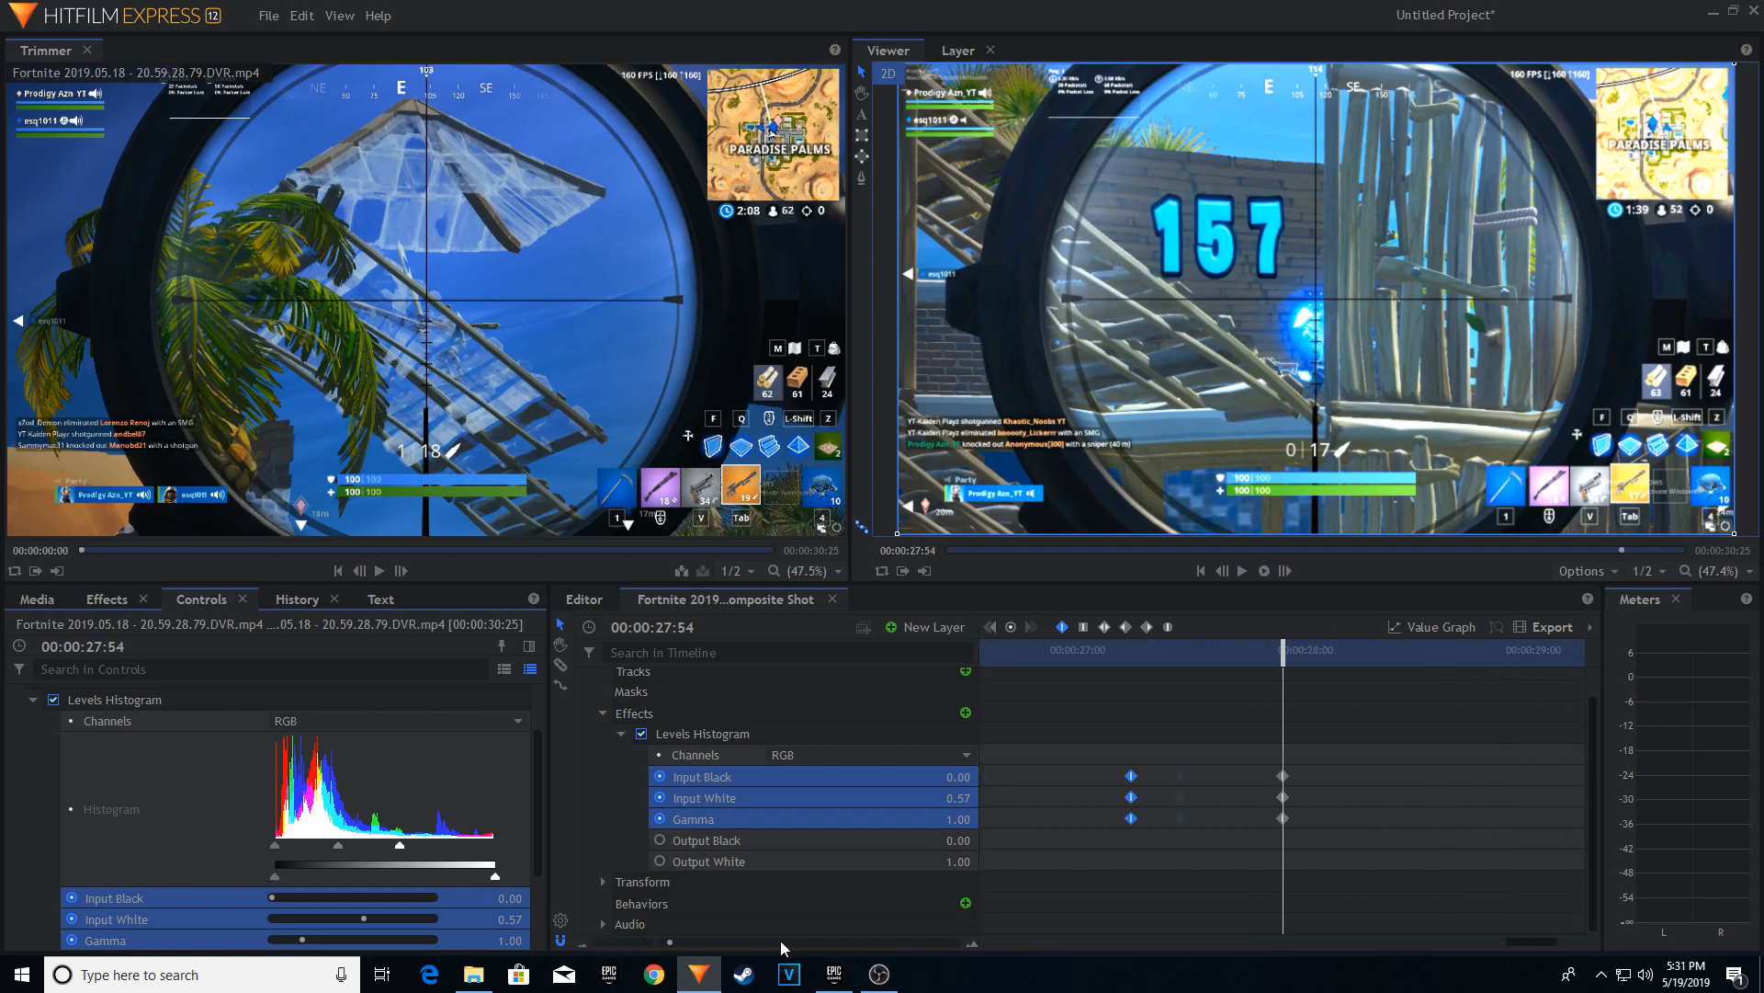
pyautogui.click(715, 939)
pyautogui.moveTo(1278, 728); pyautogui.dragTo(1290, 848)
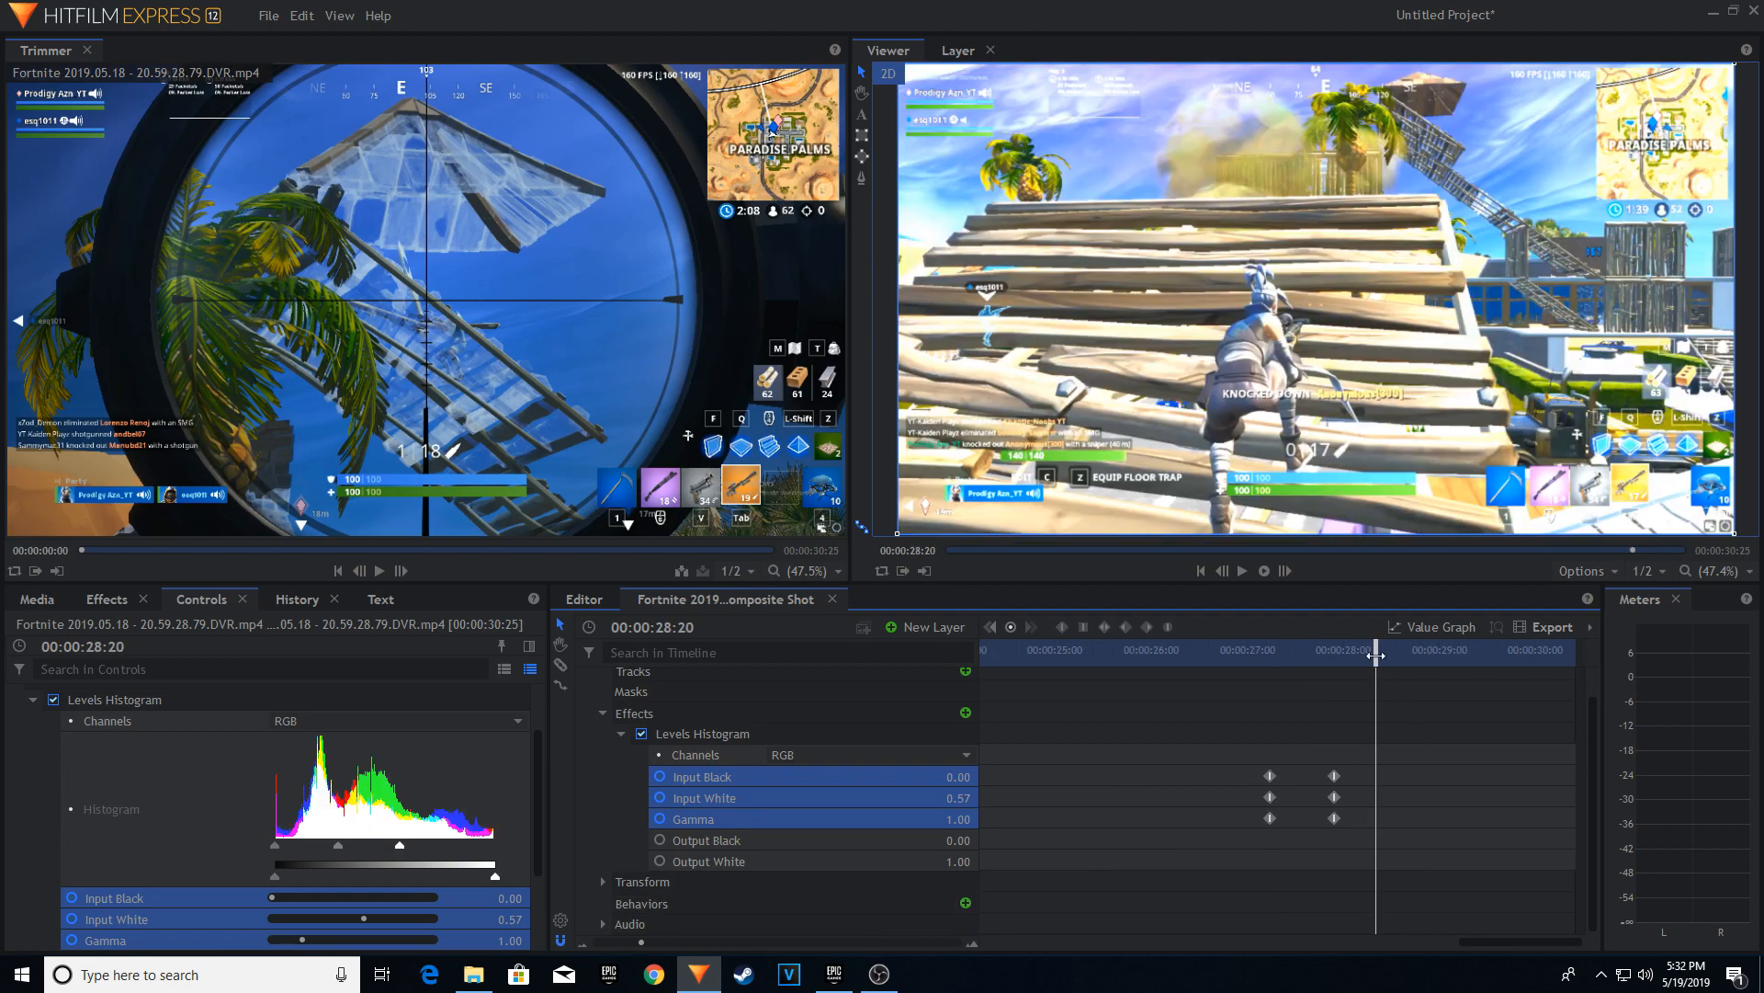
pyautogui.moveTo(1377, 656)
pyautogui.mouseDown()
pyautogui.moveTo(1336, 671)
pyautogui.moveTo(1384, 658)
pyautogui.mouseUp()
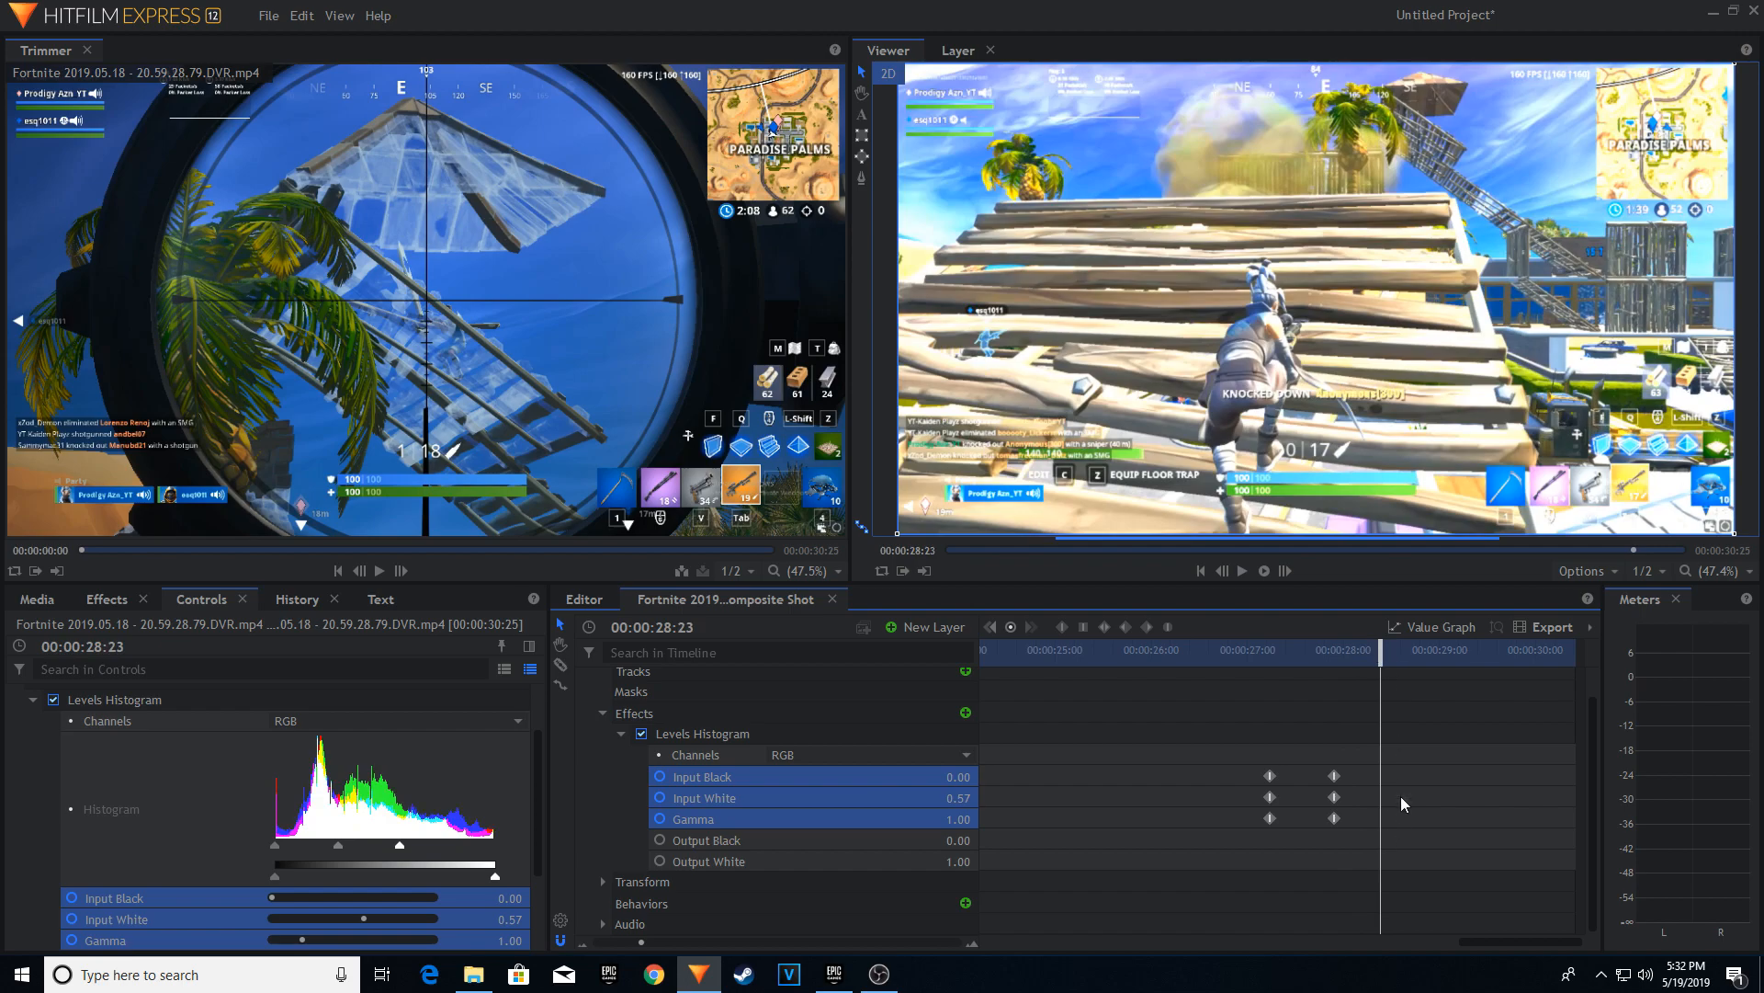
pyautogui.hotkey('ctrl', 'v')
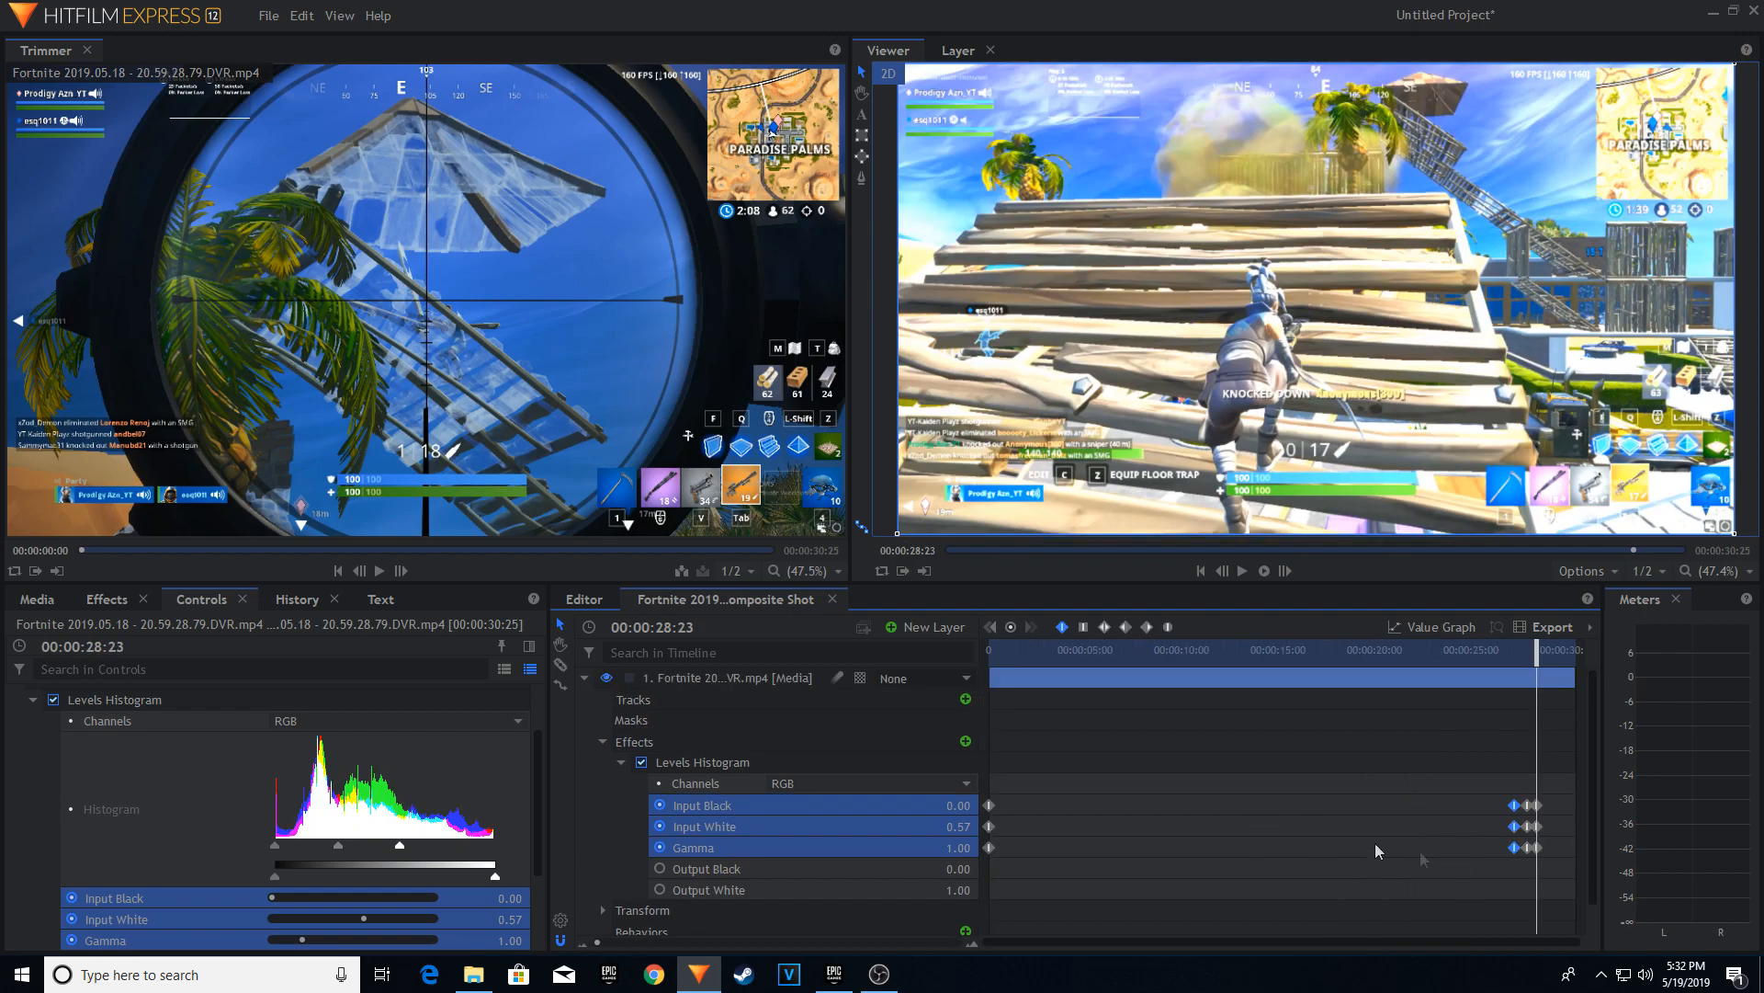
# Copy the starting Levels Histogram keyframes to 00:00:29:15 and play back the flash from before its first keyframe.
pyautogui.moveTo(1056, 777); pyautogui.dragTo(990, 849)
pyautogui.moveTo(1537, 656); pyautogui.dragTo(1553, 654)
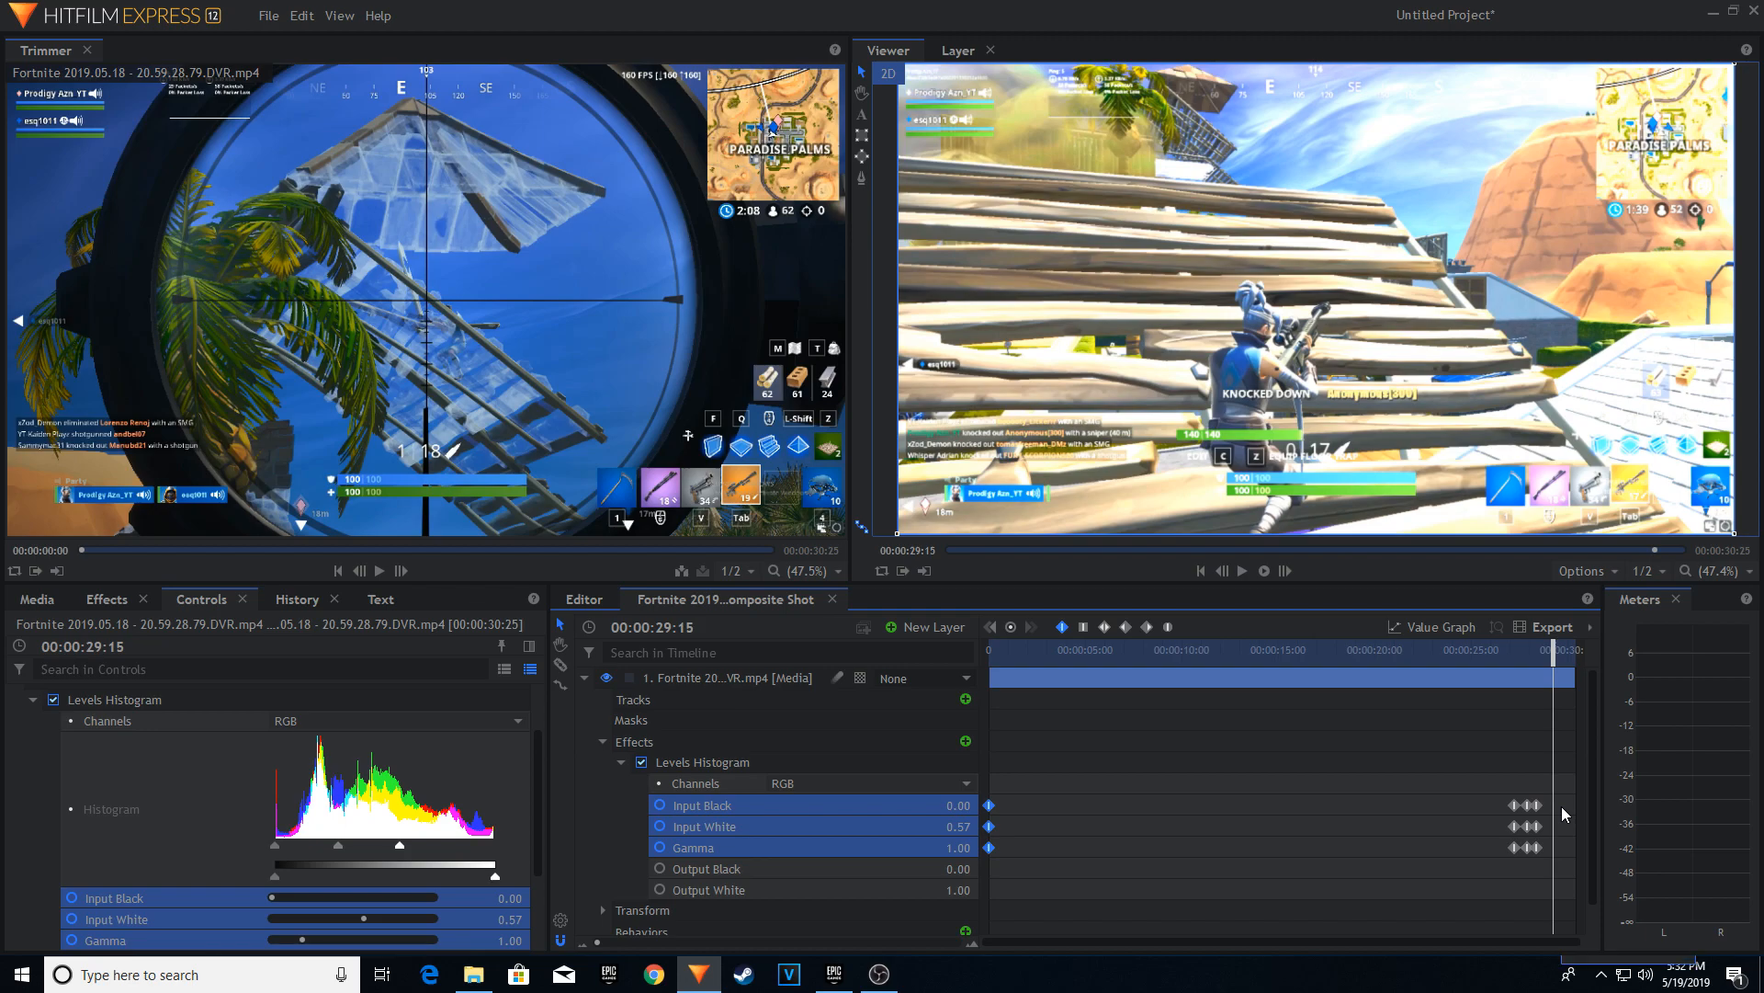
pyautogui.hotkey('ctrl', 'v')
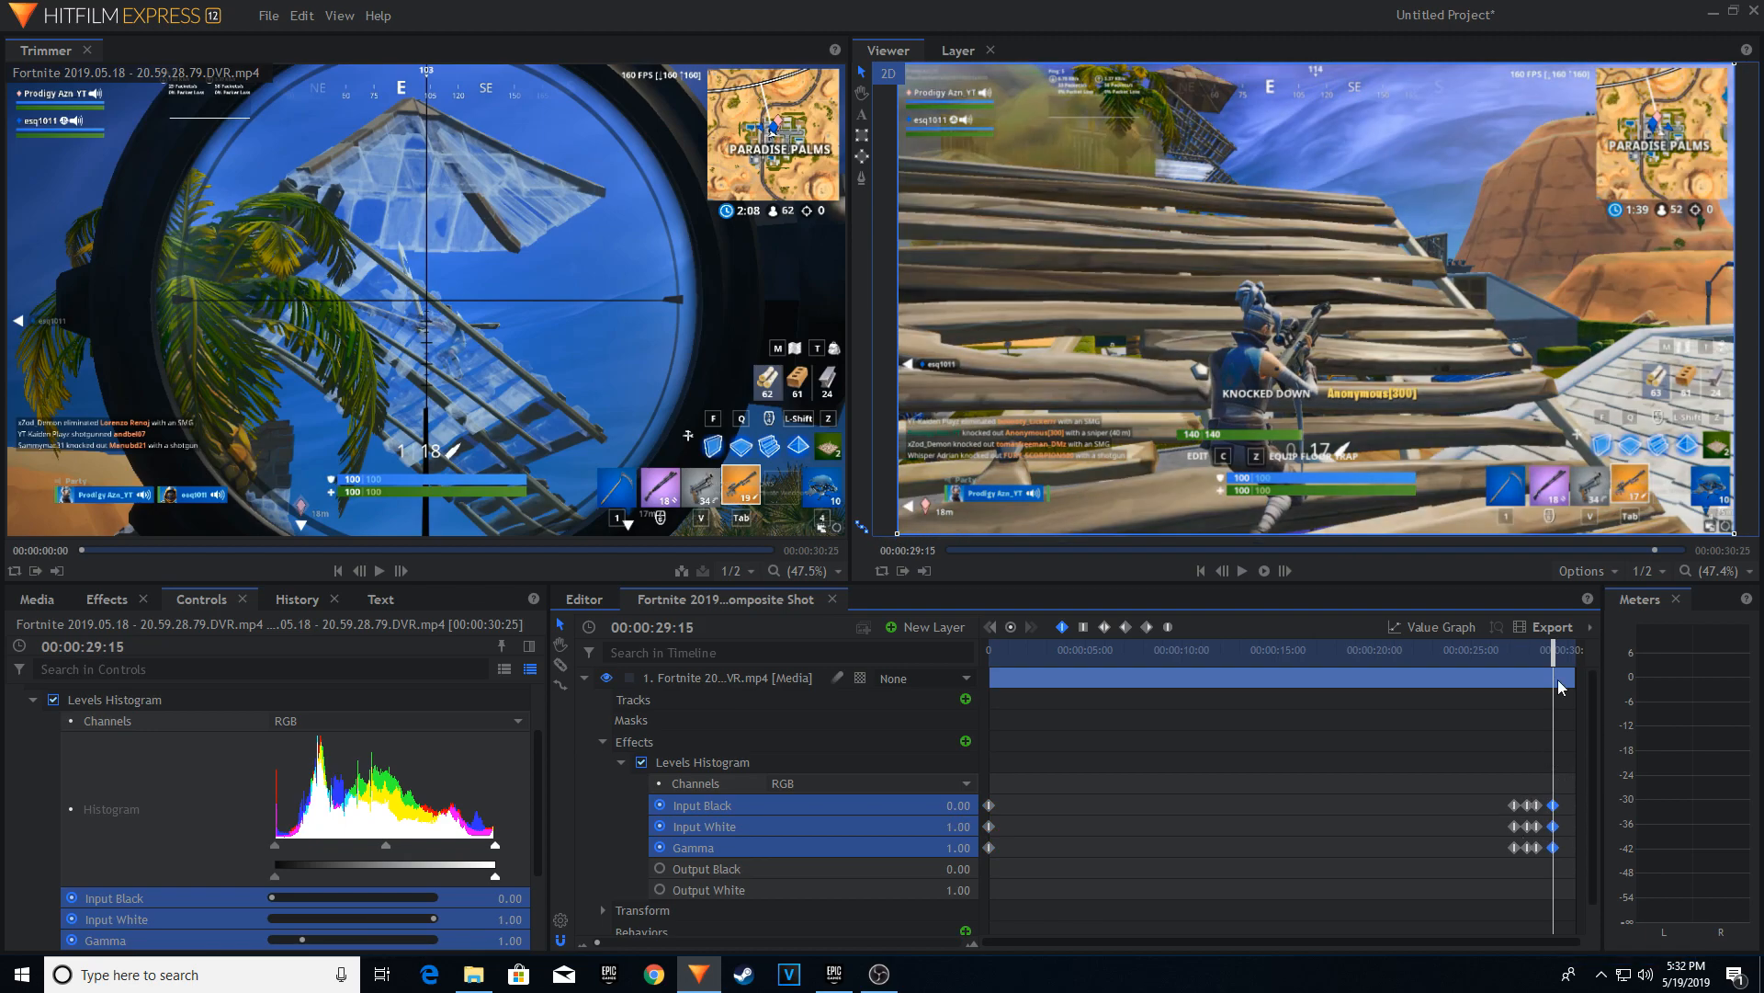
pyautogui.moveTo(1565, 658); pyautogui.dragTo(1505, 653)
pyautogui.press('space')
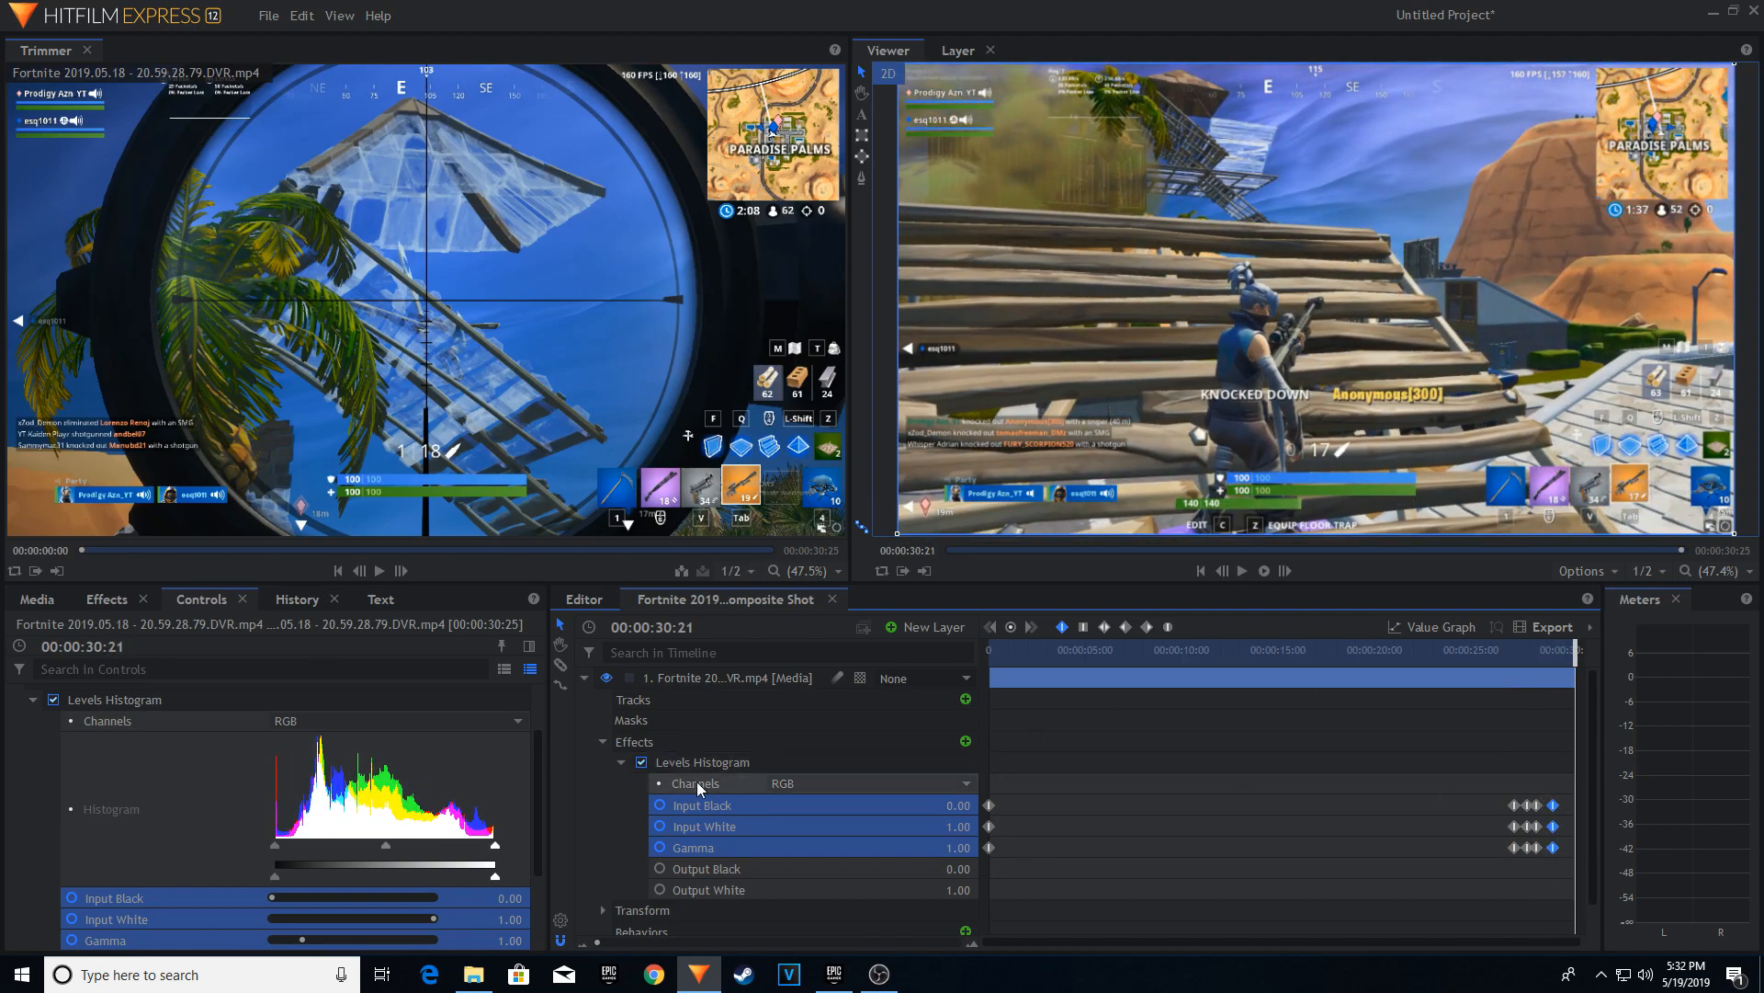
# Find the Hue, Saturation & Lightness effect by searching for "sat" and apply it to the Fortnite media layer.
pyautogui.click(109, 598)
pyautogui.doubleClick(105, 632)
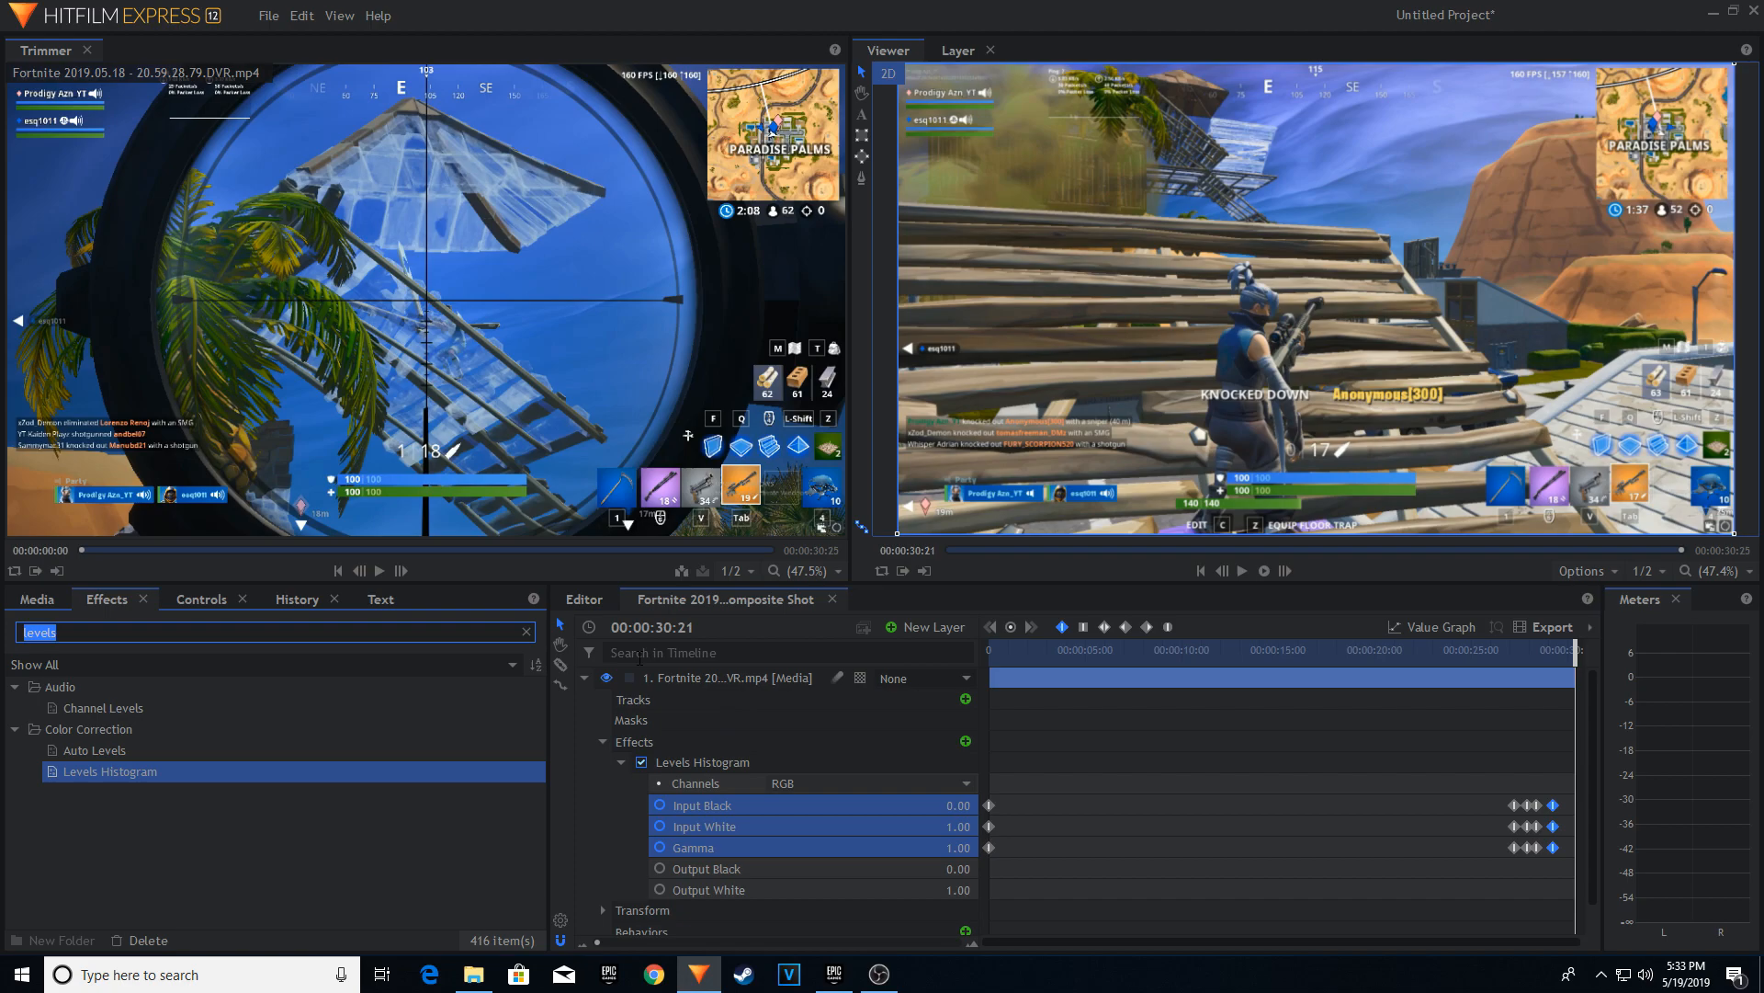
pyautogui.write('sa')
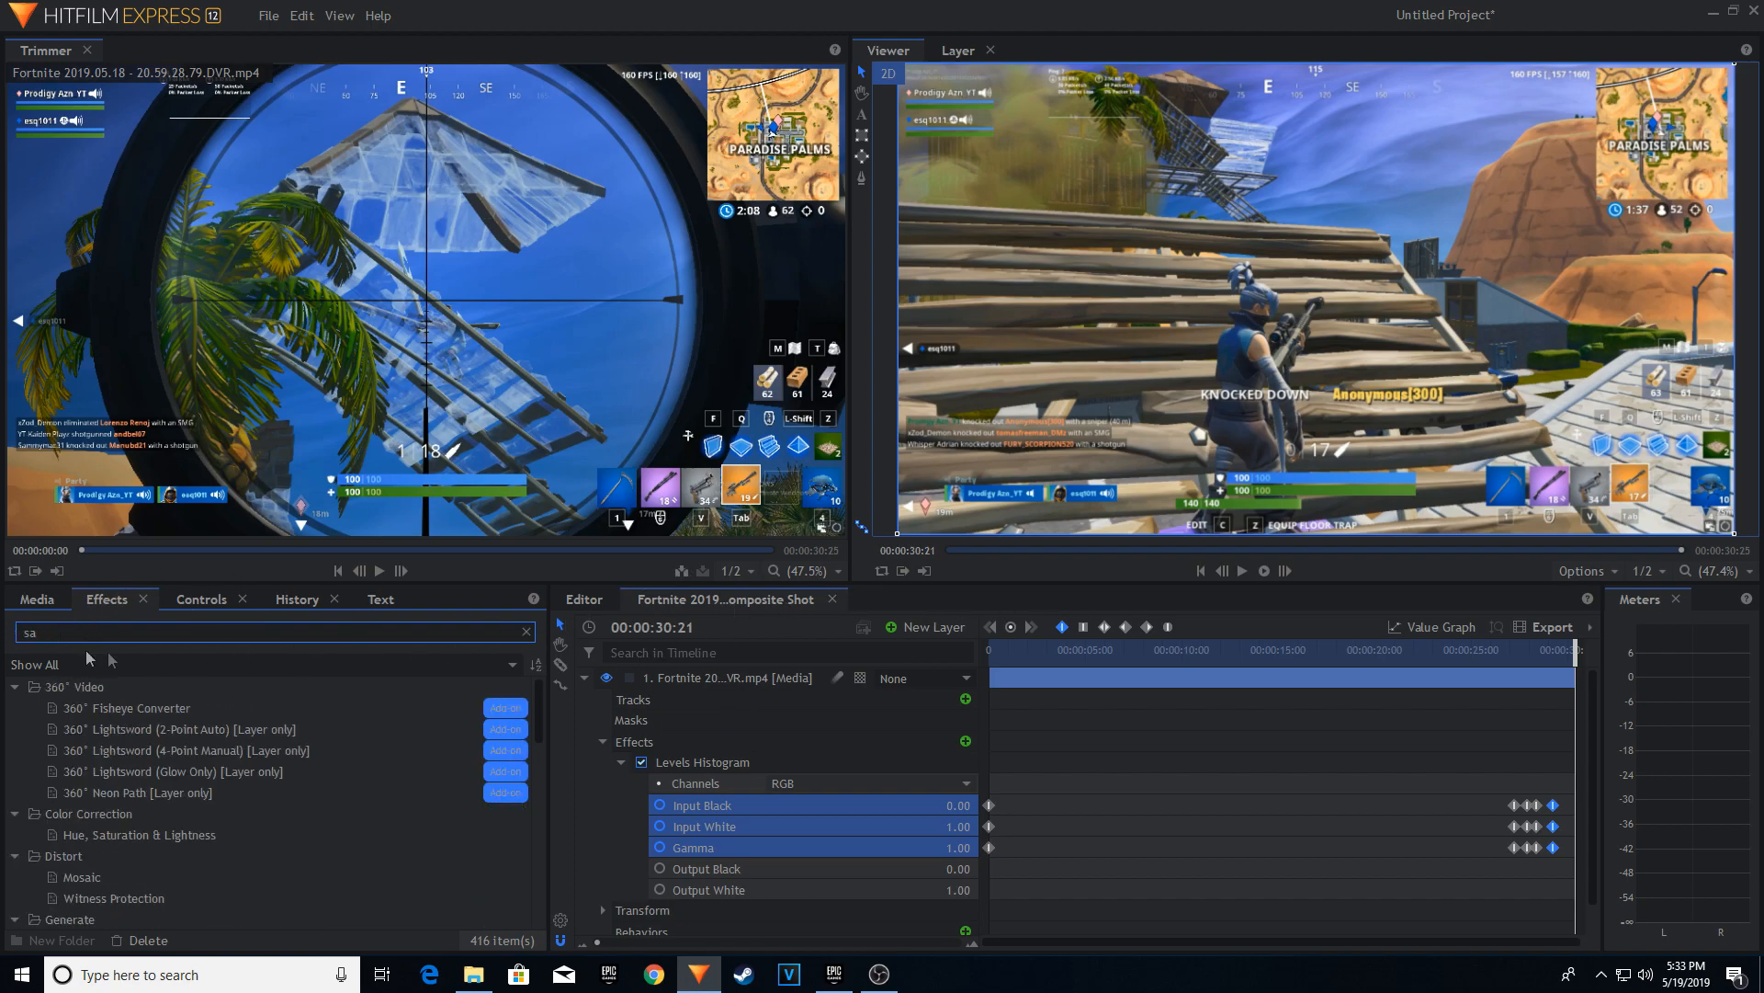
pyautogui.write('t')
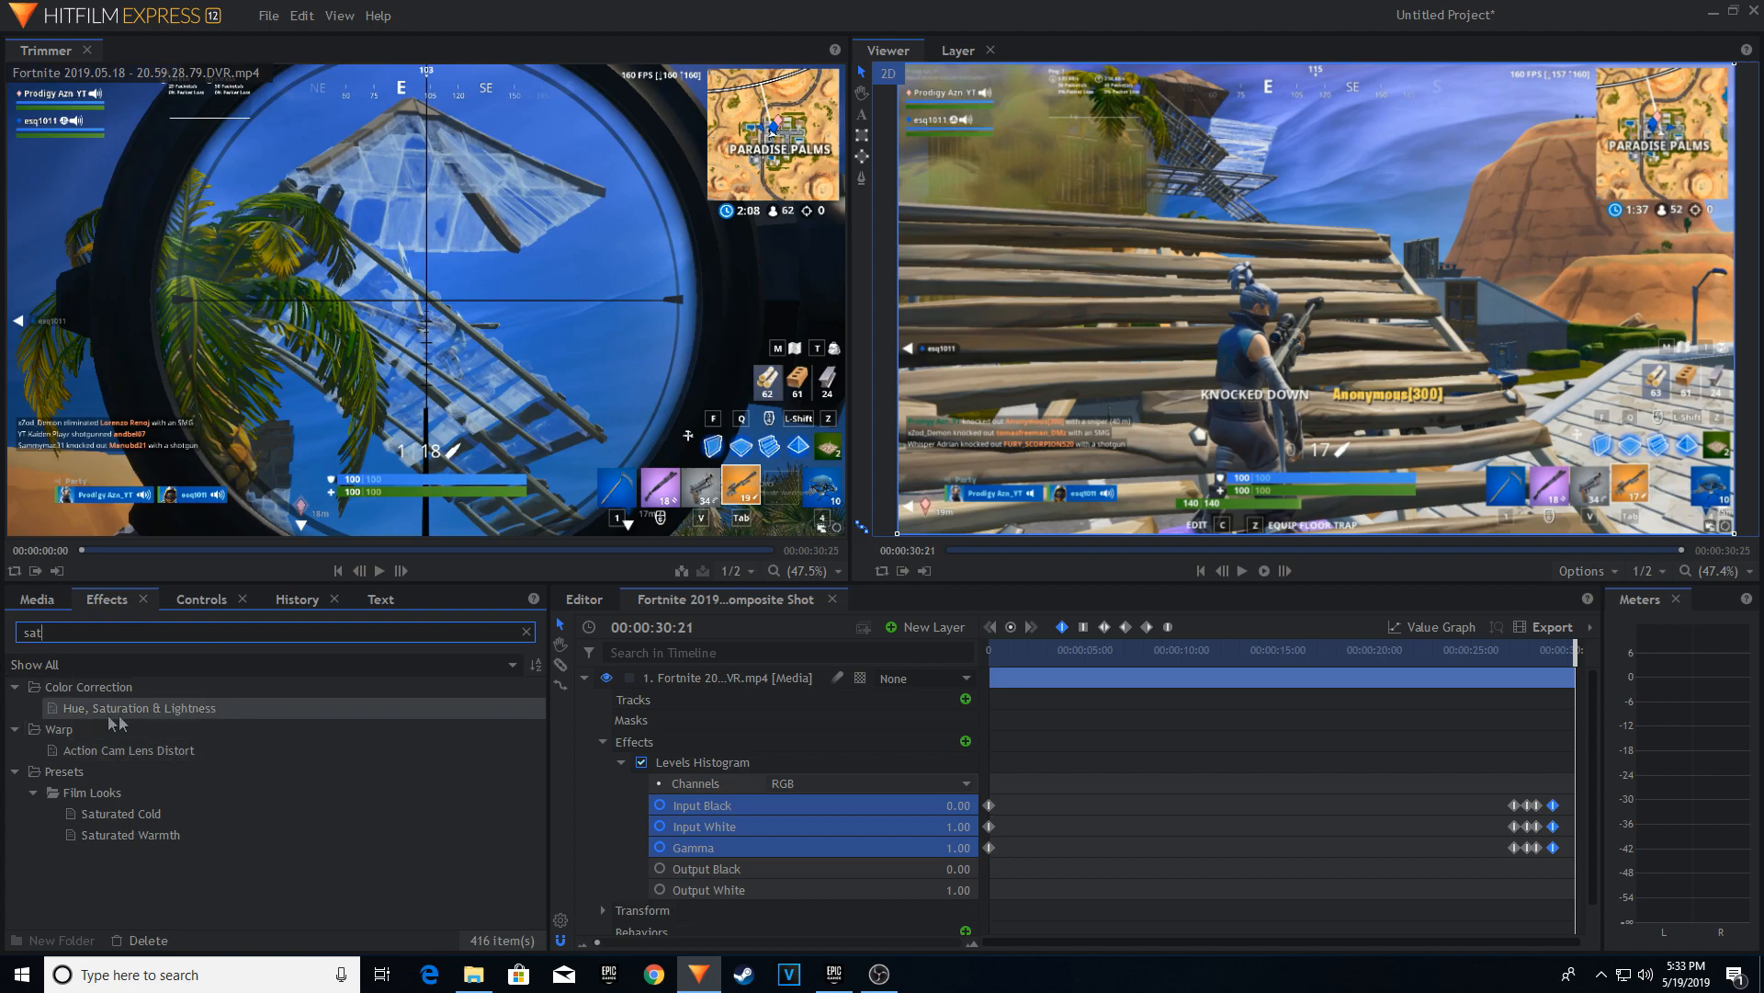
pyautogui.click(62, 713)
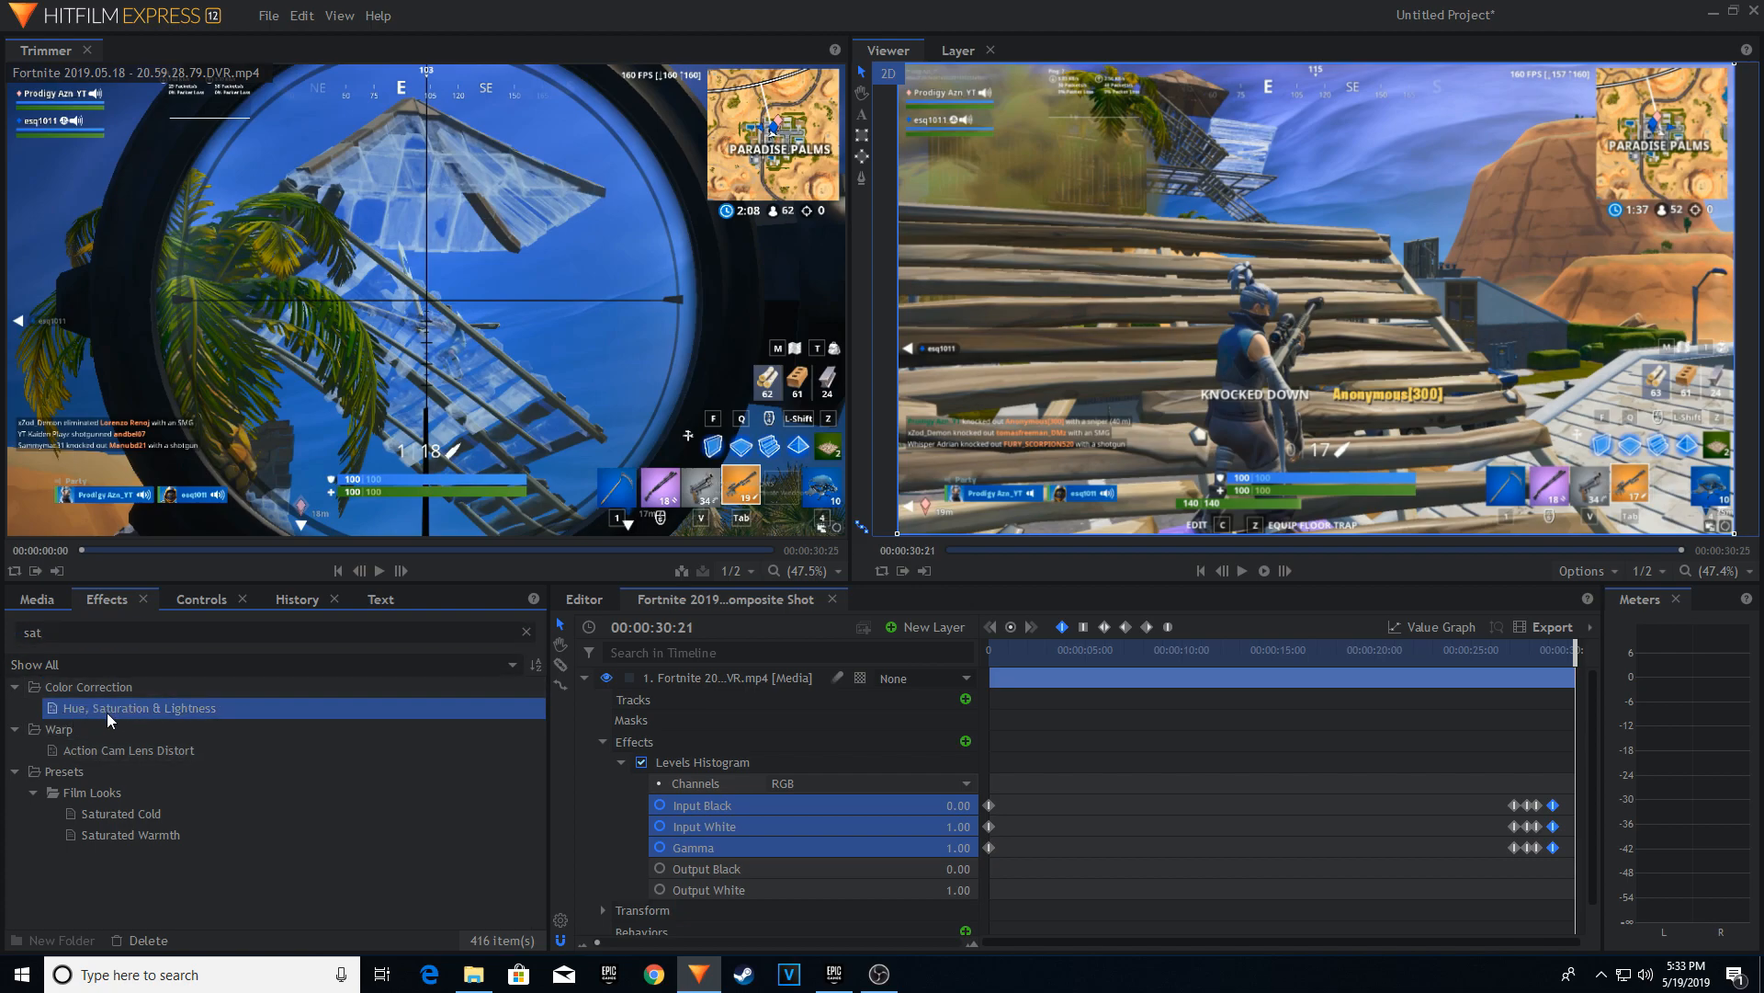
pyautogui.moveTo(664, 726); pyautogui.dragTo(769, 681)
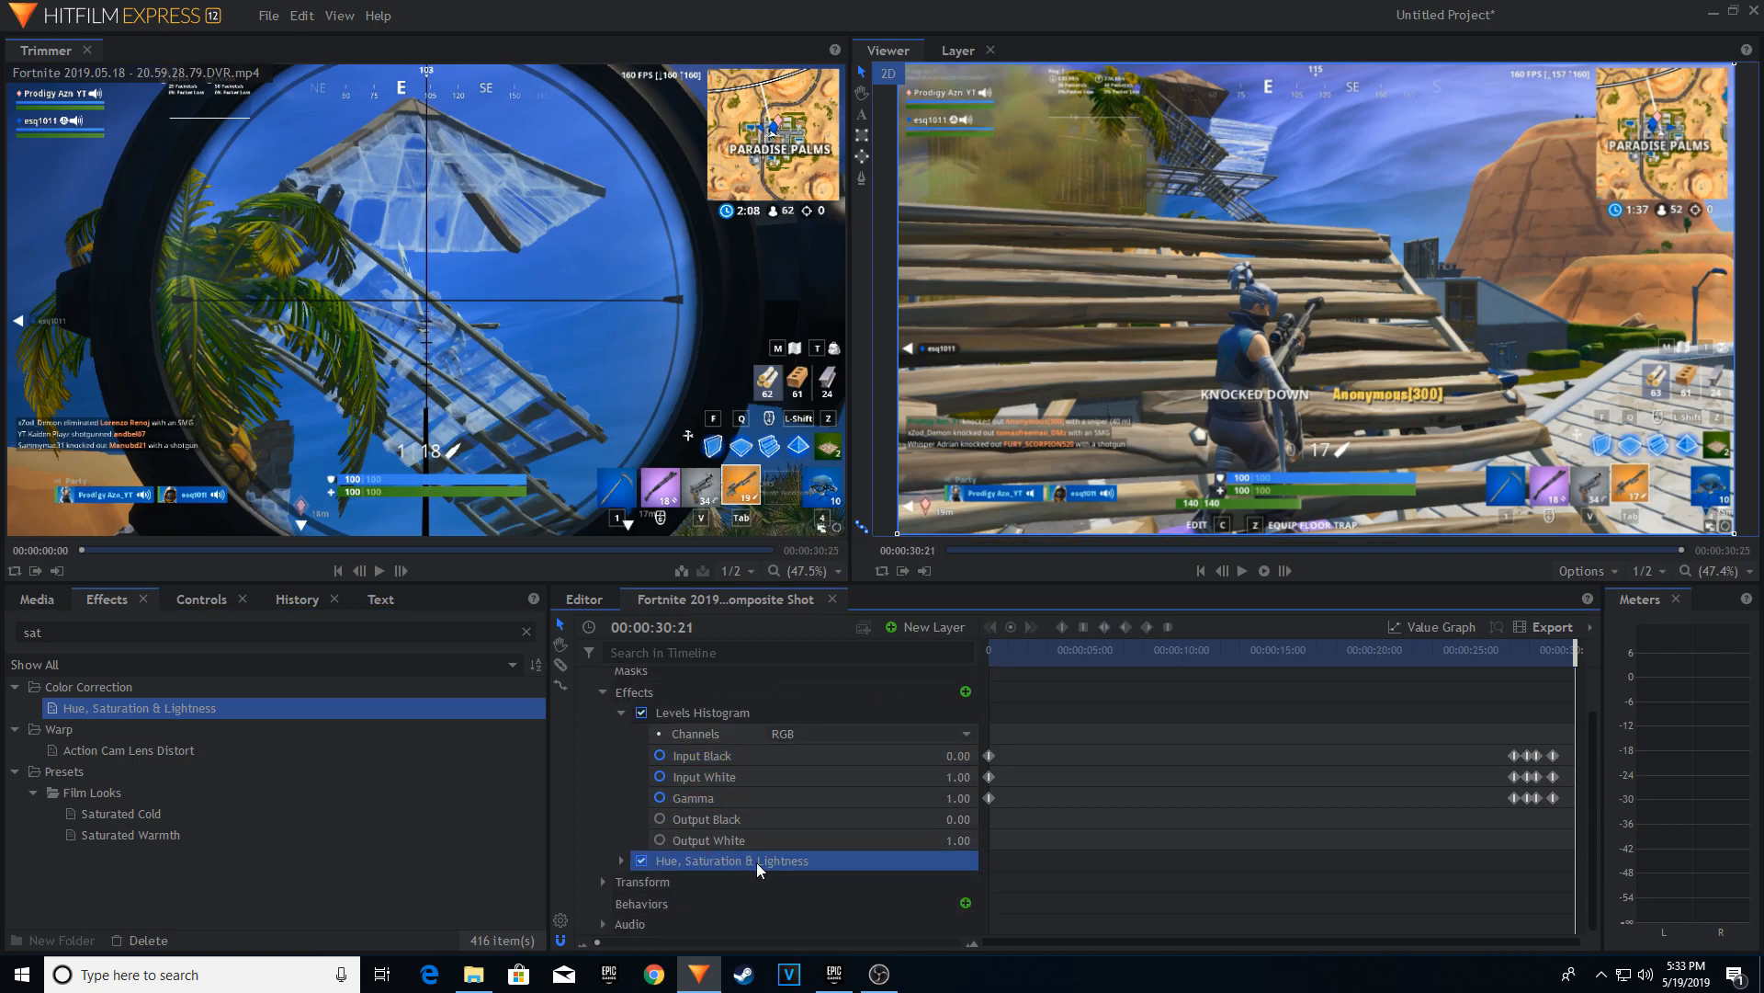
# Expand the Master settings of Hue, Saturation & Lightness and enable Saturation keyframing at 00:00:27:27.
pyautogui.click(757, 862)
pyautogui.scroll(-2, 814, 857)
pyautogui.click(726, 733)
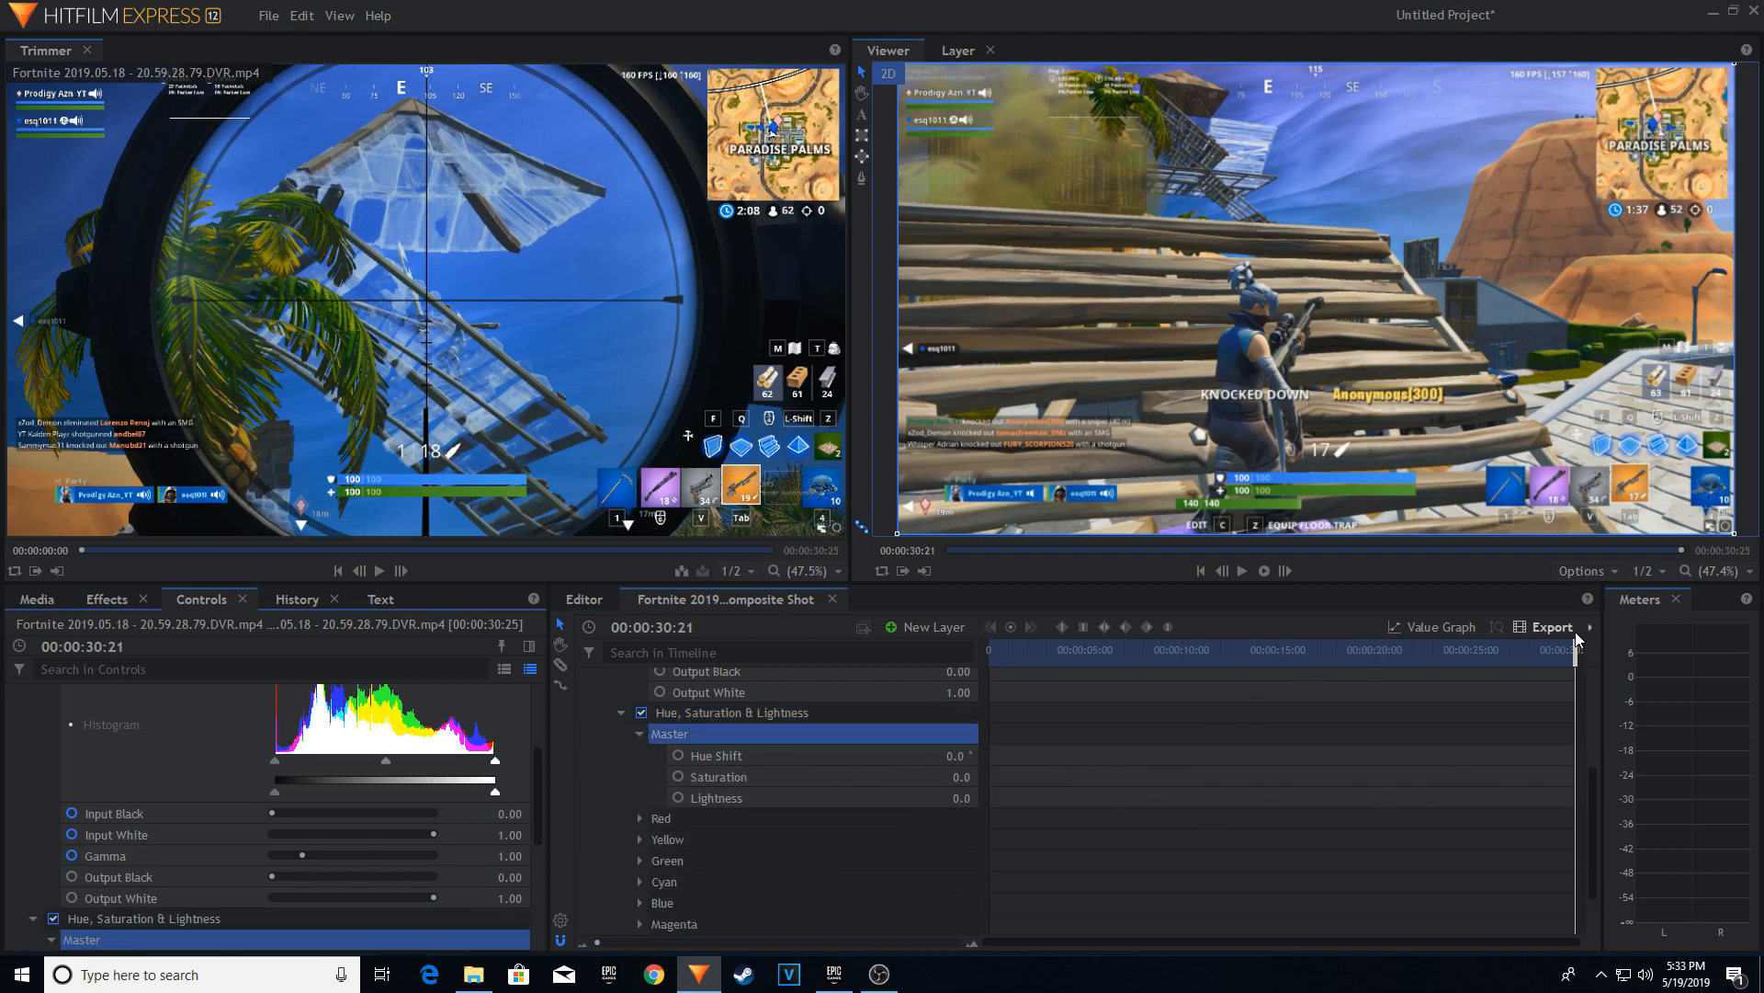
pyautogui.moveTo(1470, 659); pyautogui.dragTo(1454, 662)
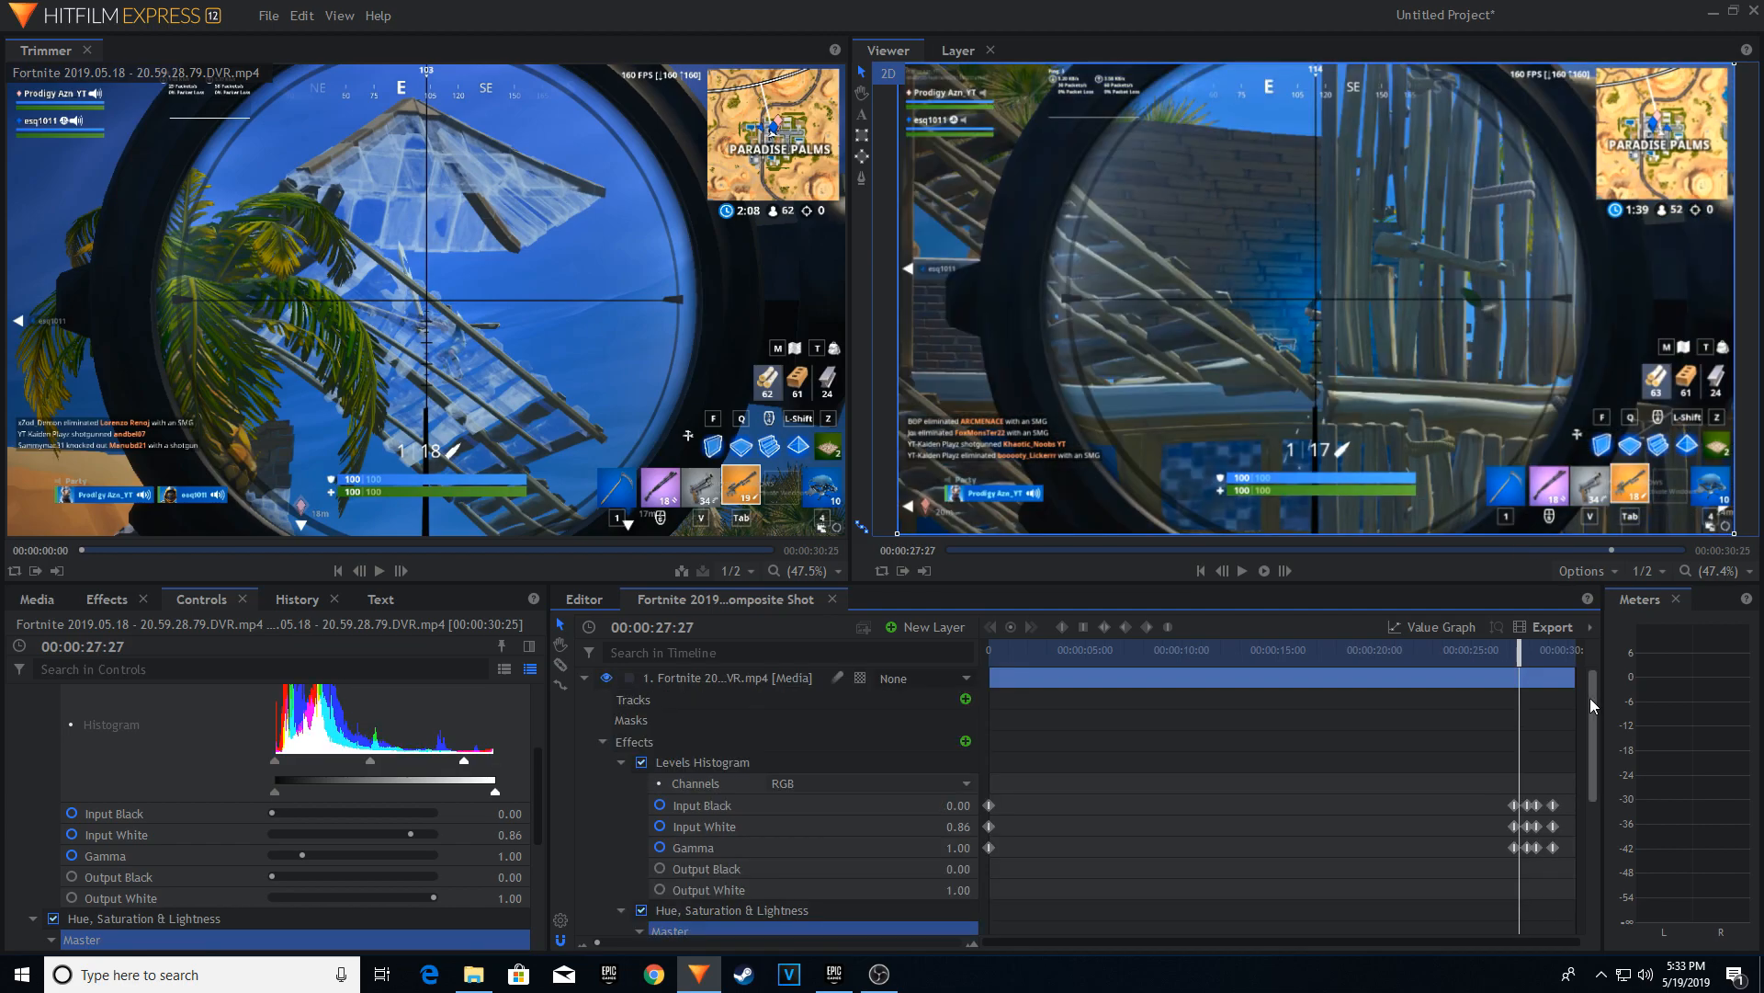
pyautogui.moveTo(1590, 700); pyautogui.dragTo(1590, 803)
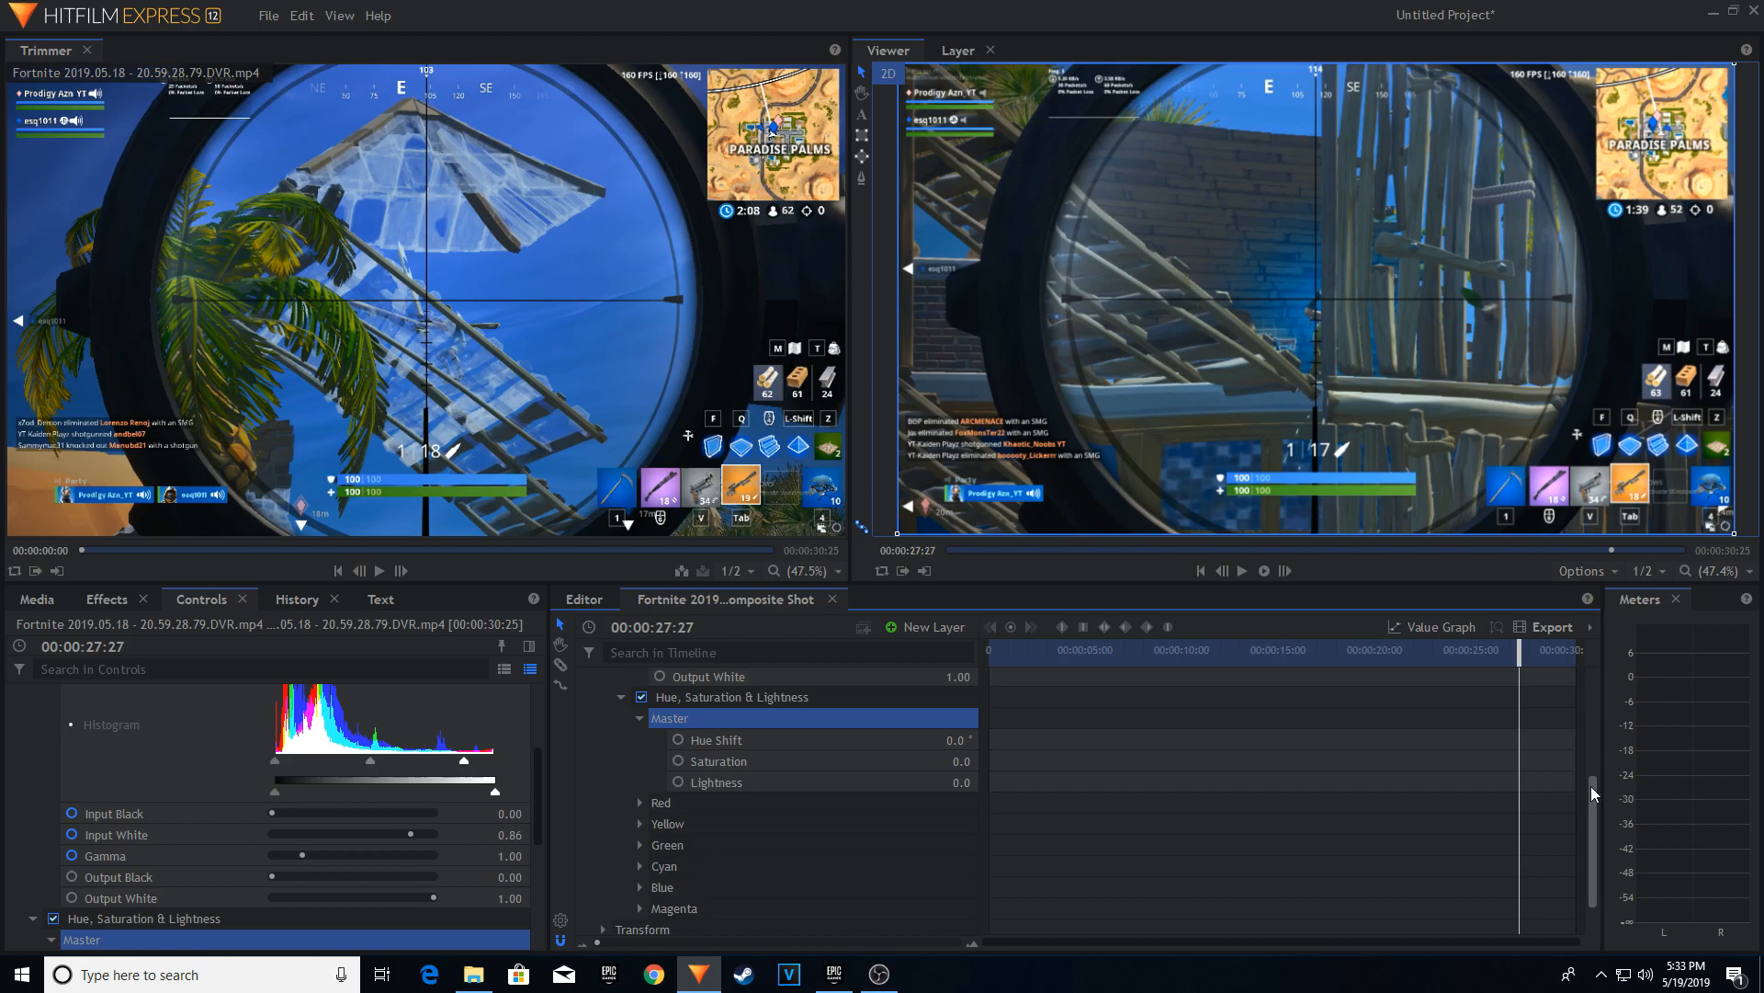
pyautogui.moveTo(1591, 786)
pyautogui.mouseDown()
pyautogui.moveTo(1591, 712)
pyautogui.moveTo(1593, 790)
pyautogui.mouseUp()
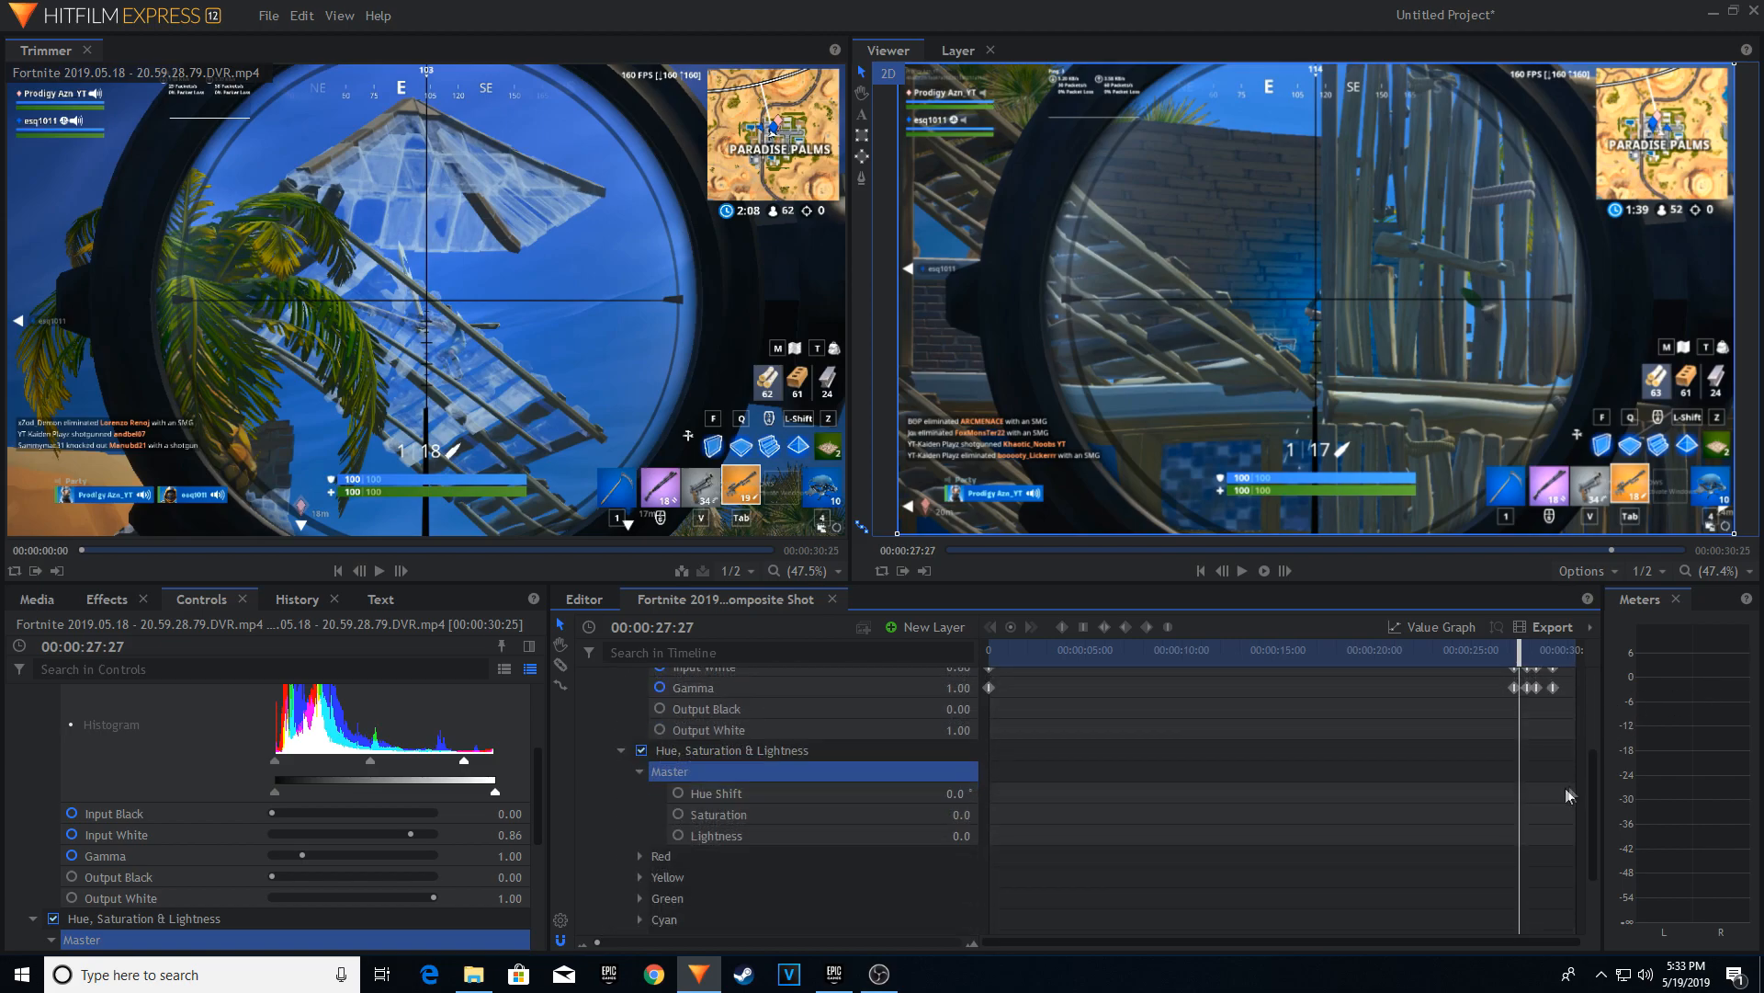
pyautogui.click(678, 815)
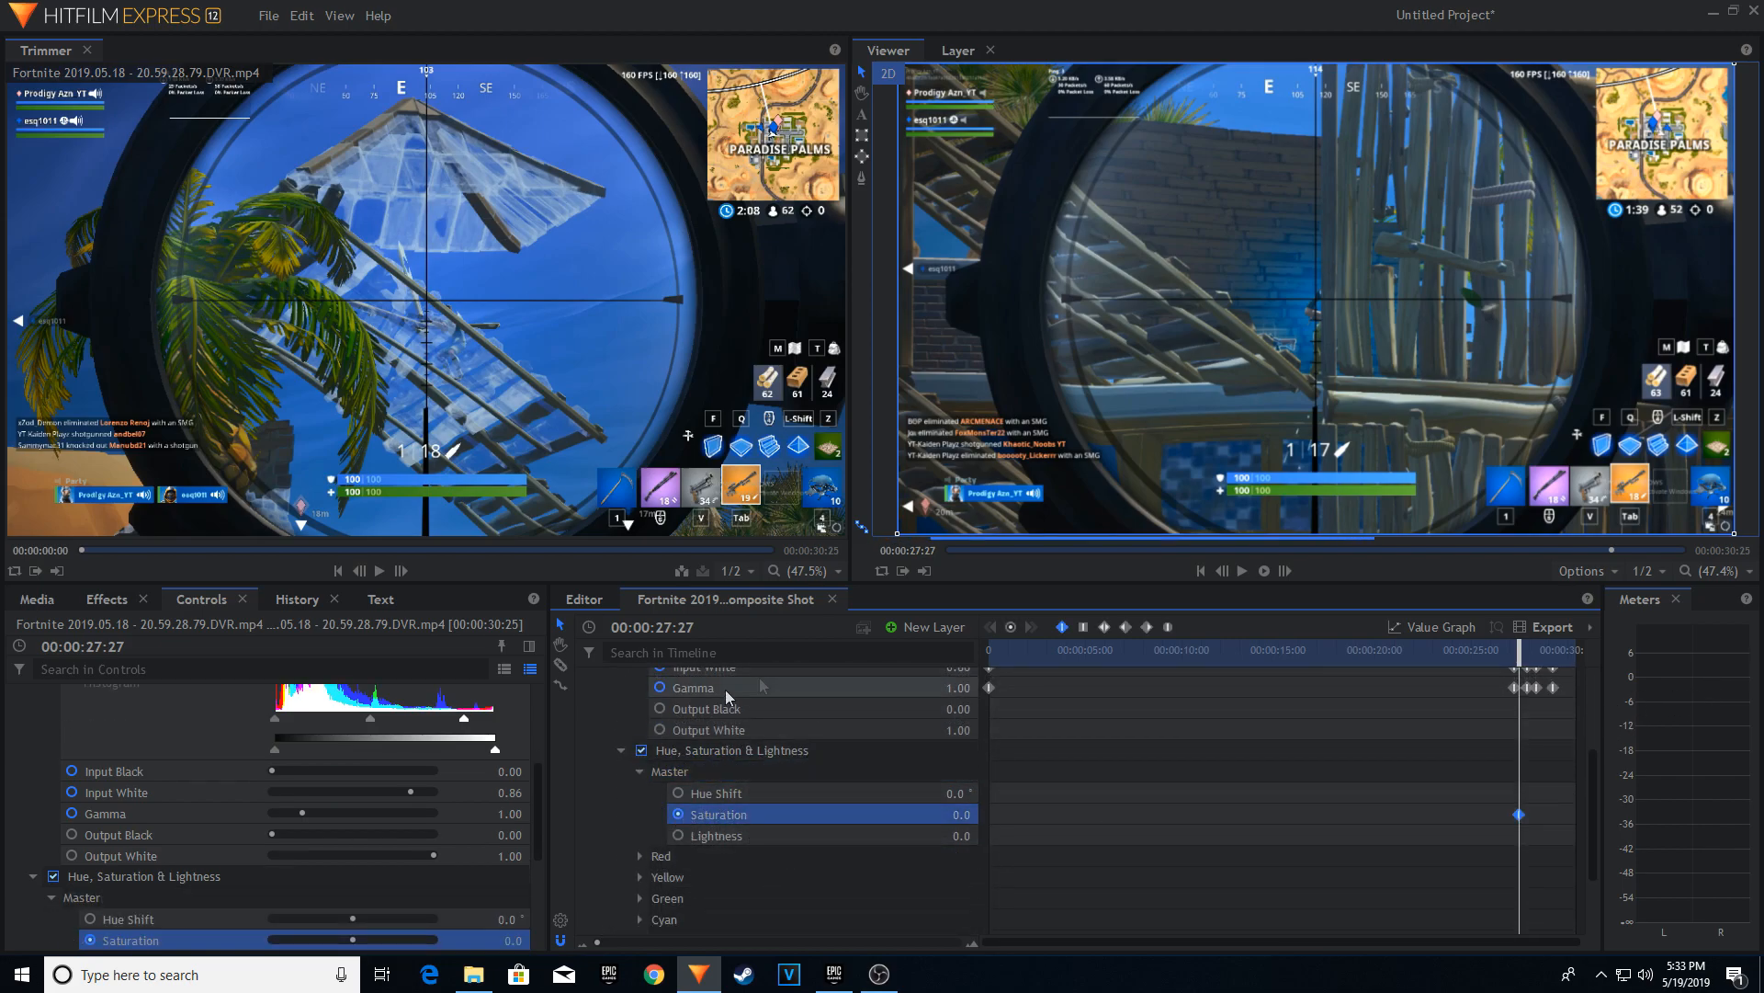
# Place the first Saturation keyframe at 00:00:27:46 instead, and set Saturation to 31.0 at 00:00:28:00.
pyautogui.scroll(-1, 1521, 813)
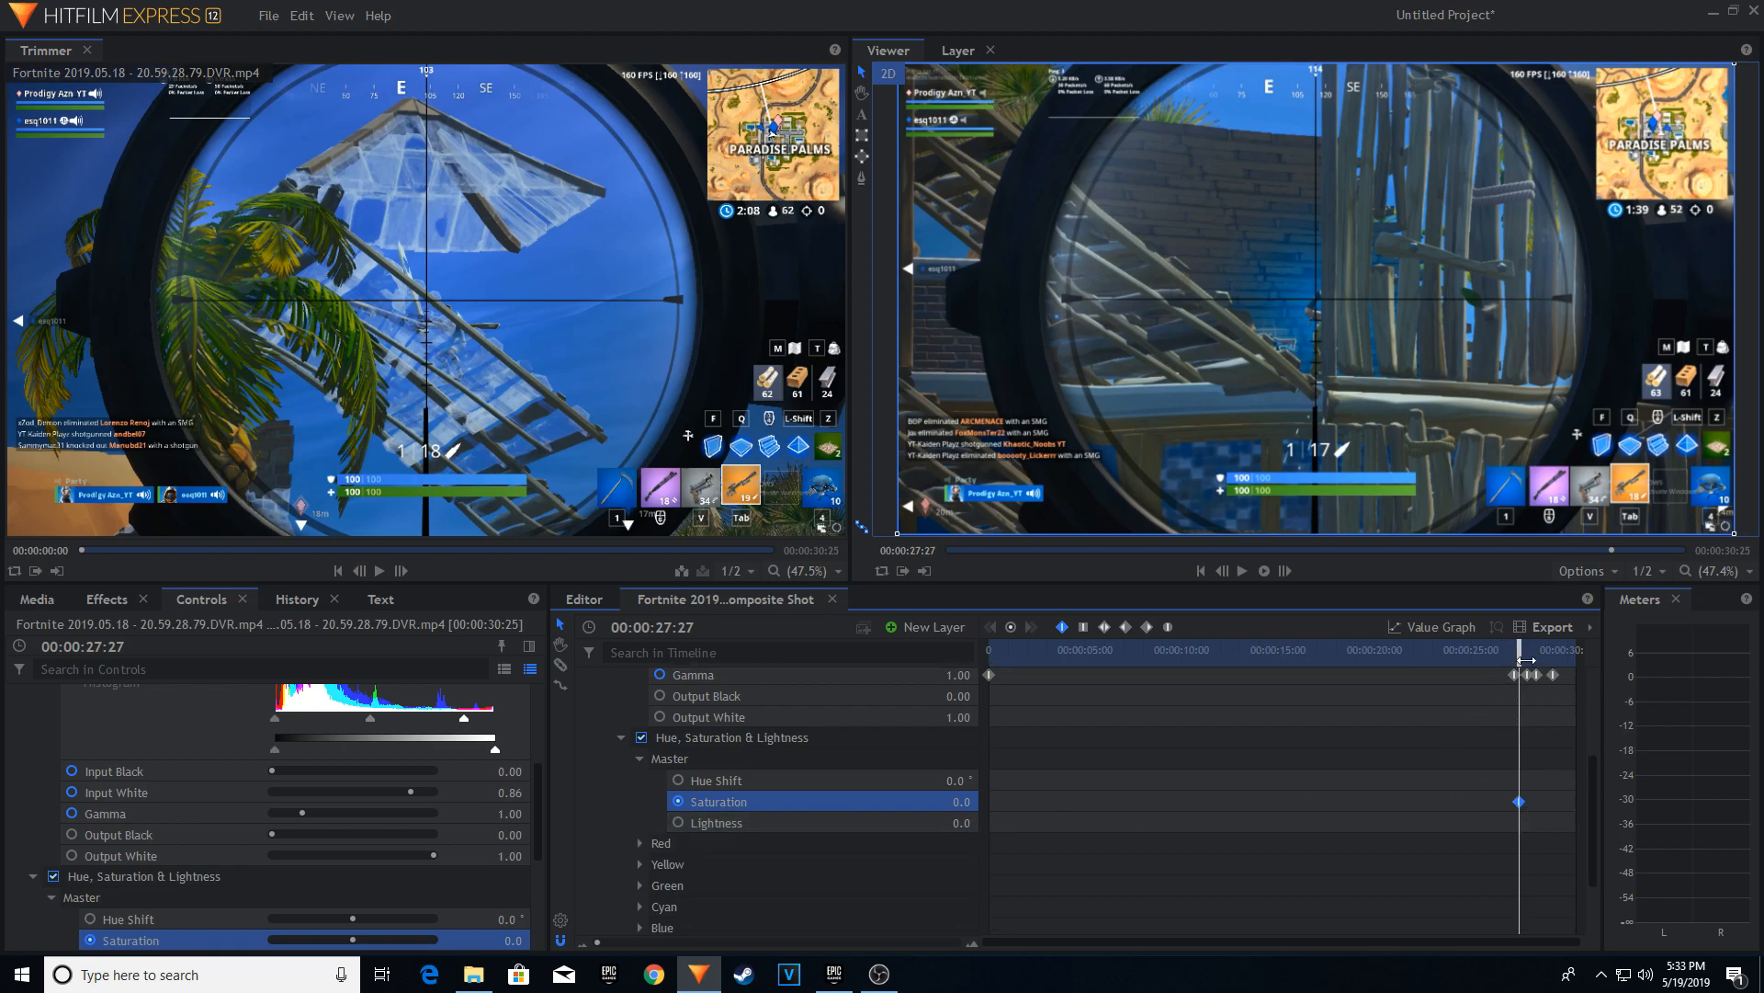
pyautogui.moveTo(1526, 660); pyautogui.dragTo(1508, 720)
pyautogui.moveTo(1514, 646); pyautogui.dragTo(1524, 646)
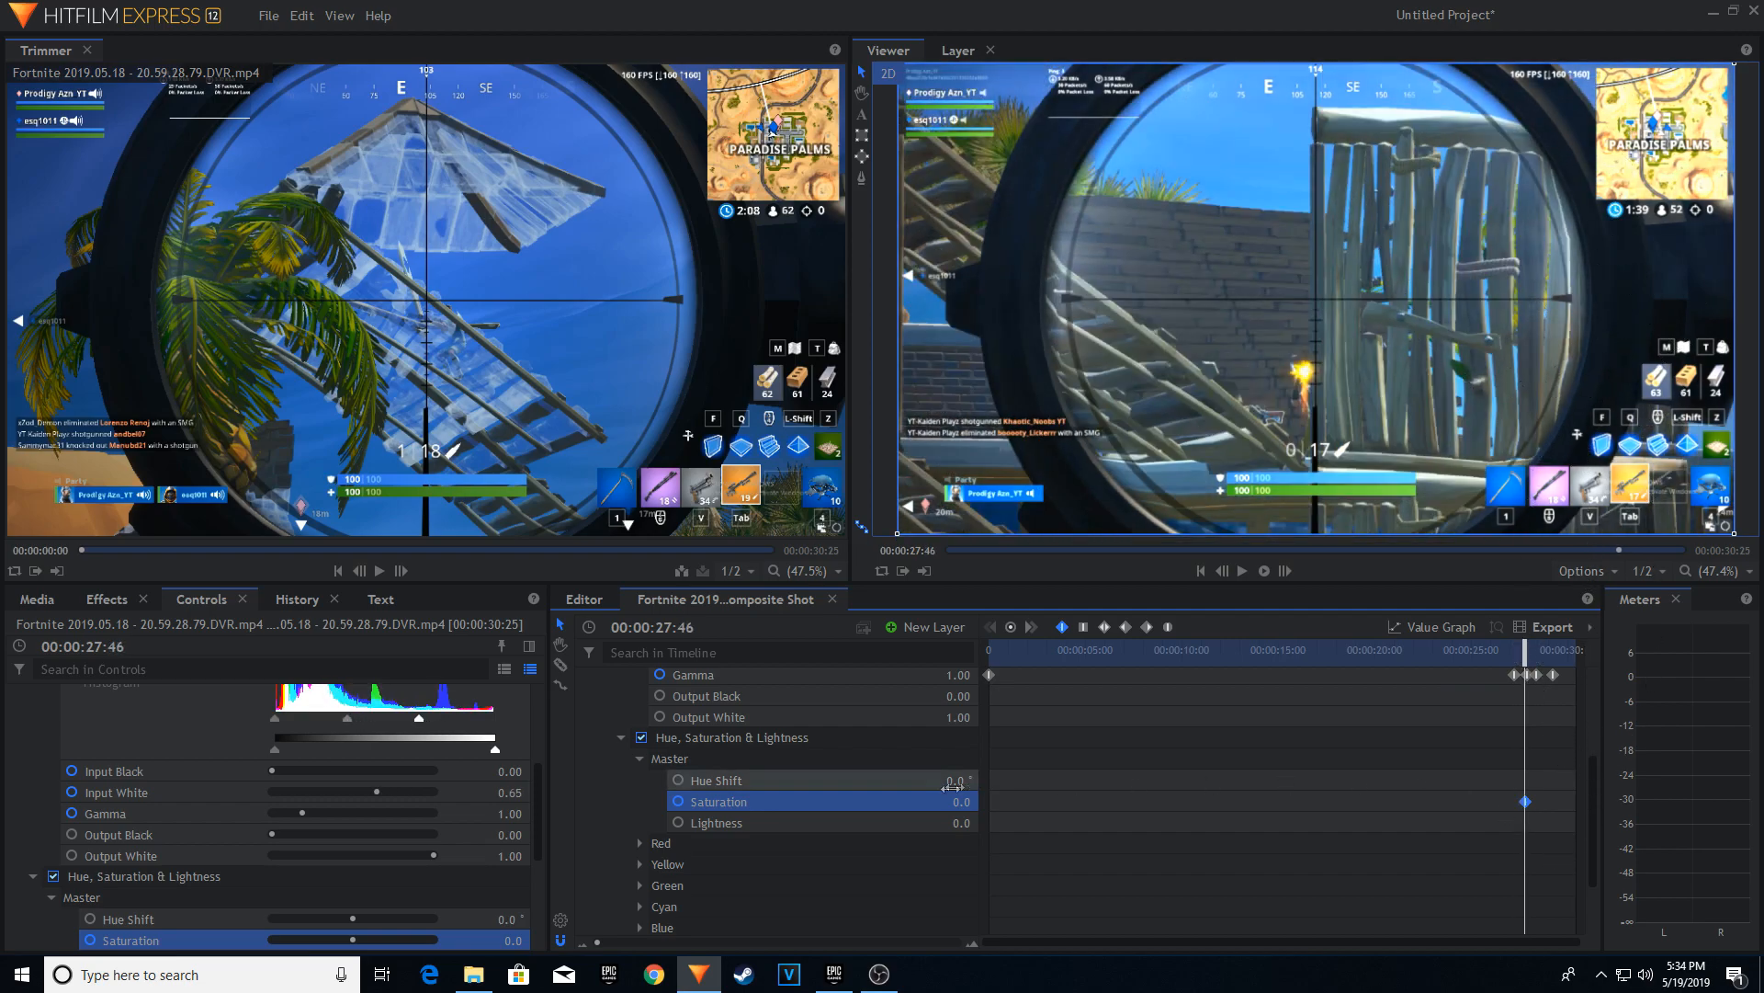
pyautogui.click(1530, 648)
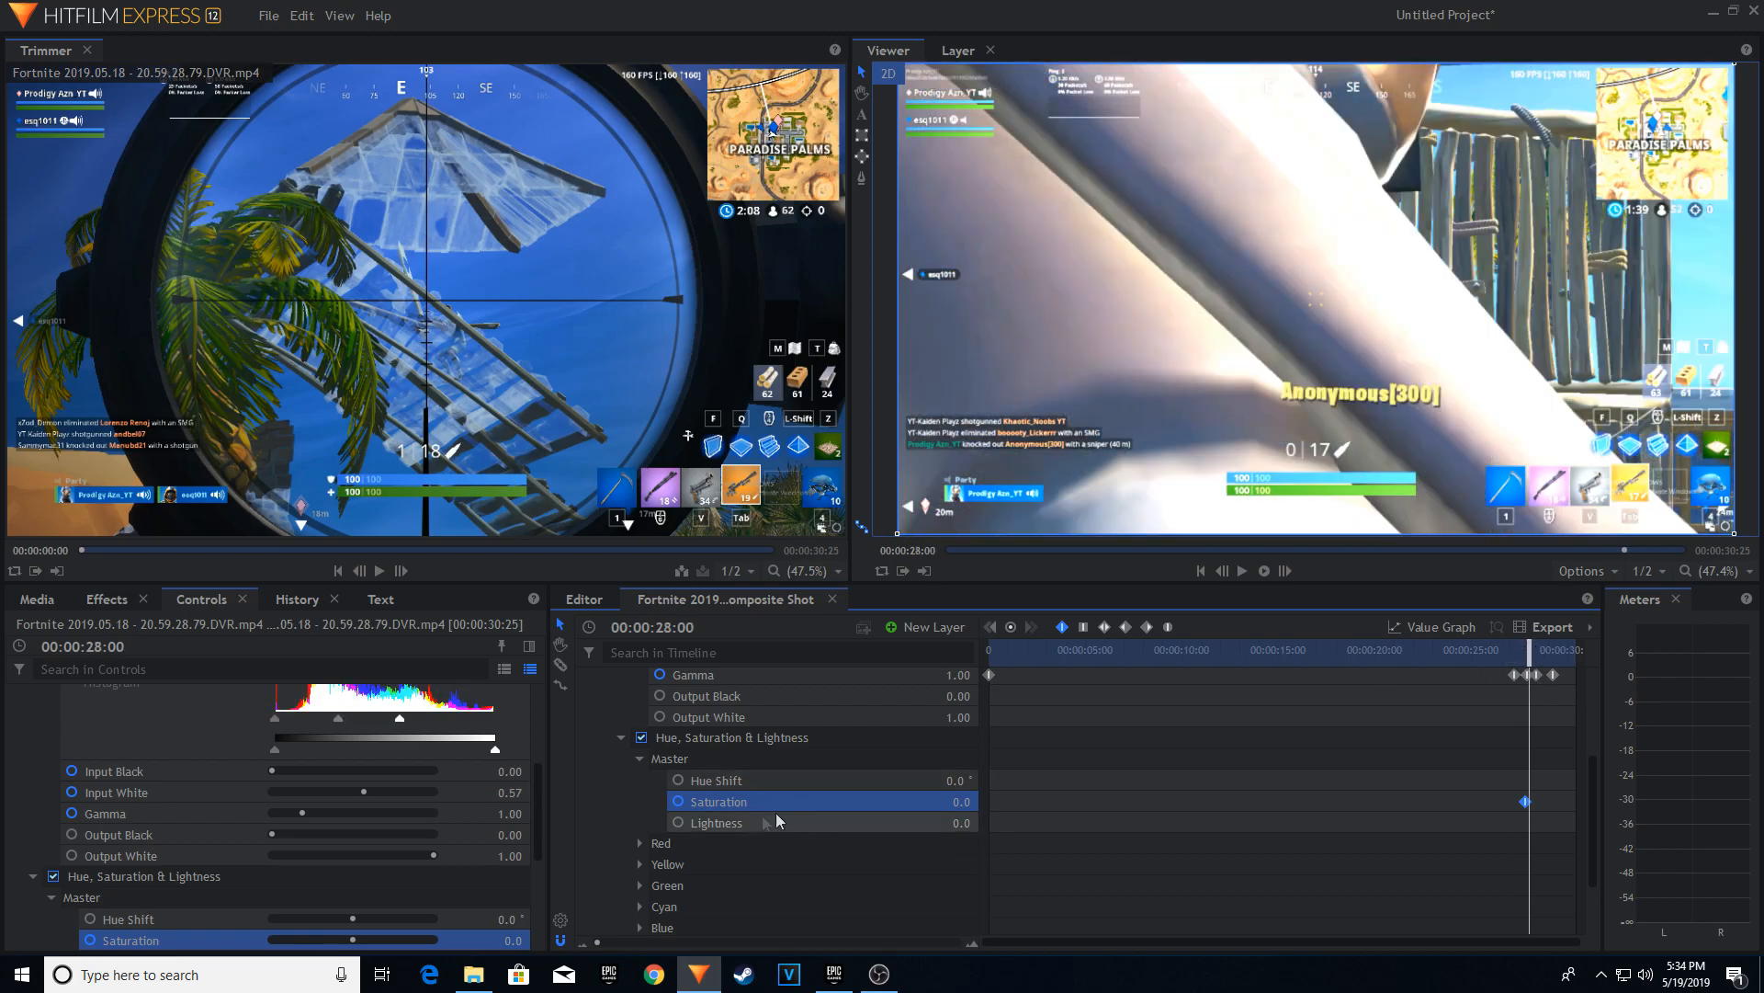
pyautogui.moveTo(961, 801)
pyautogui.mouseDown()
pyautogui.moveTo(1027, 801)
pyautogui.moveTo(914, 802)
pyautogui.moveTo(988, 801)
pyautogui.mouseUp()
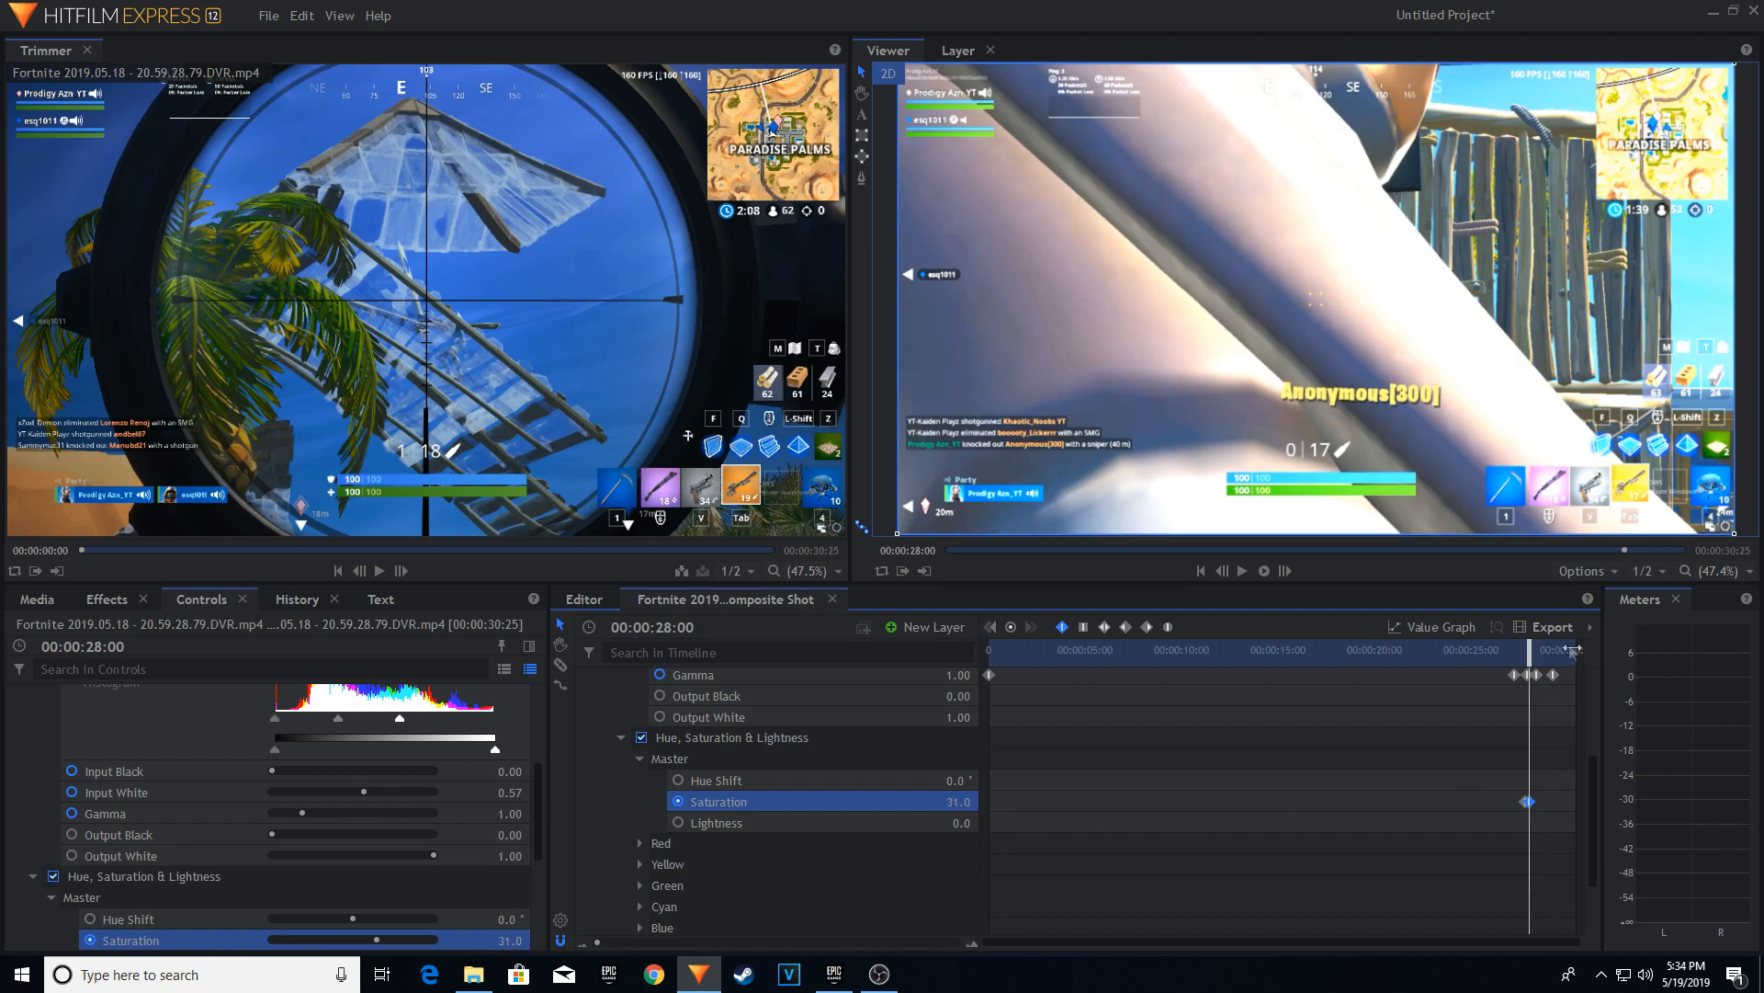
# Copy the 31.0 Saturation keyframe to line up with the Levels Histogram keyframes at 00:00:28:23.
pyautogui.moveTo(1526, 648); pyautogui.dragTo(1536, 648)
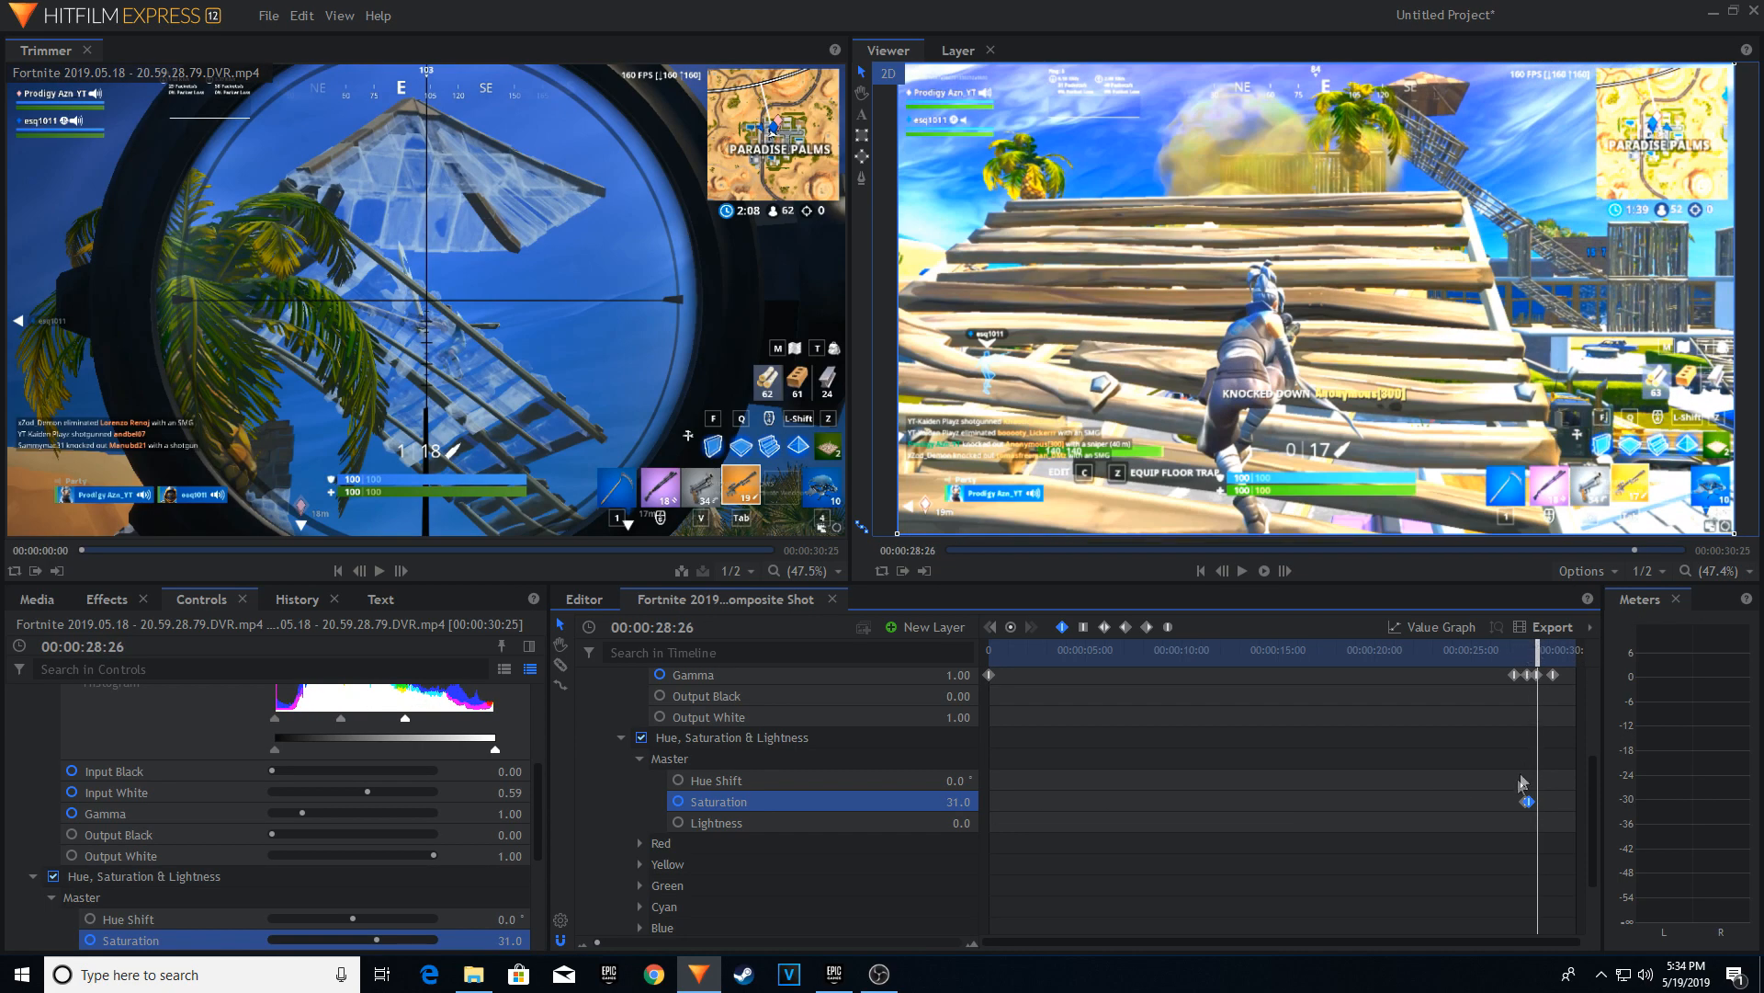
pyautogui.click(1562, 777)
pyautogui.click(1530, 802)
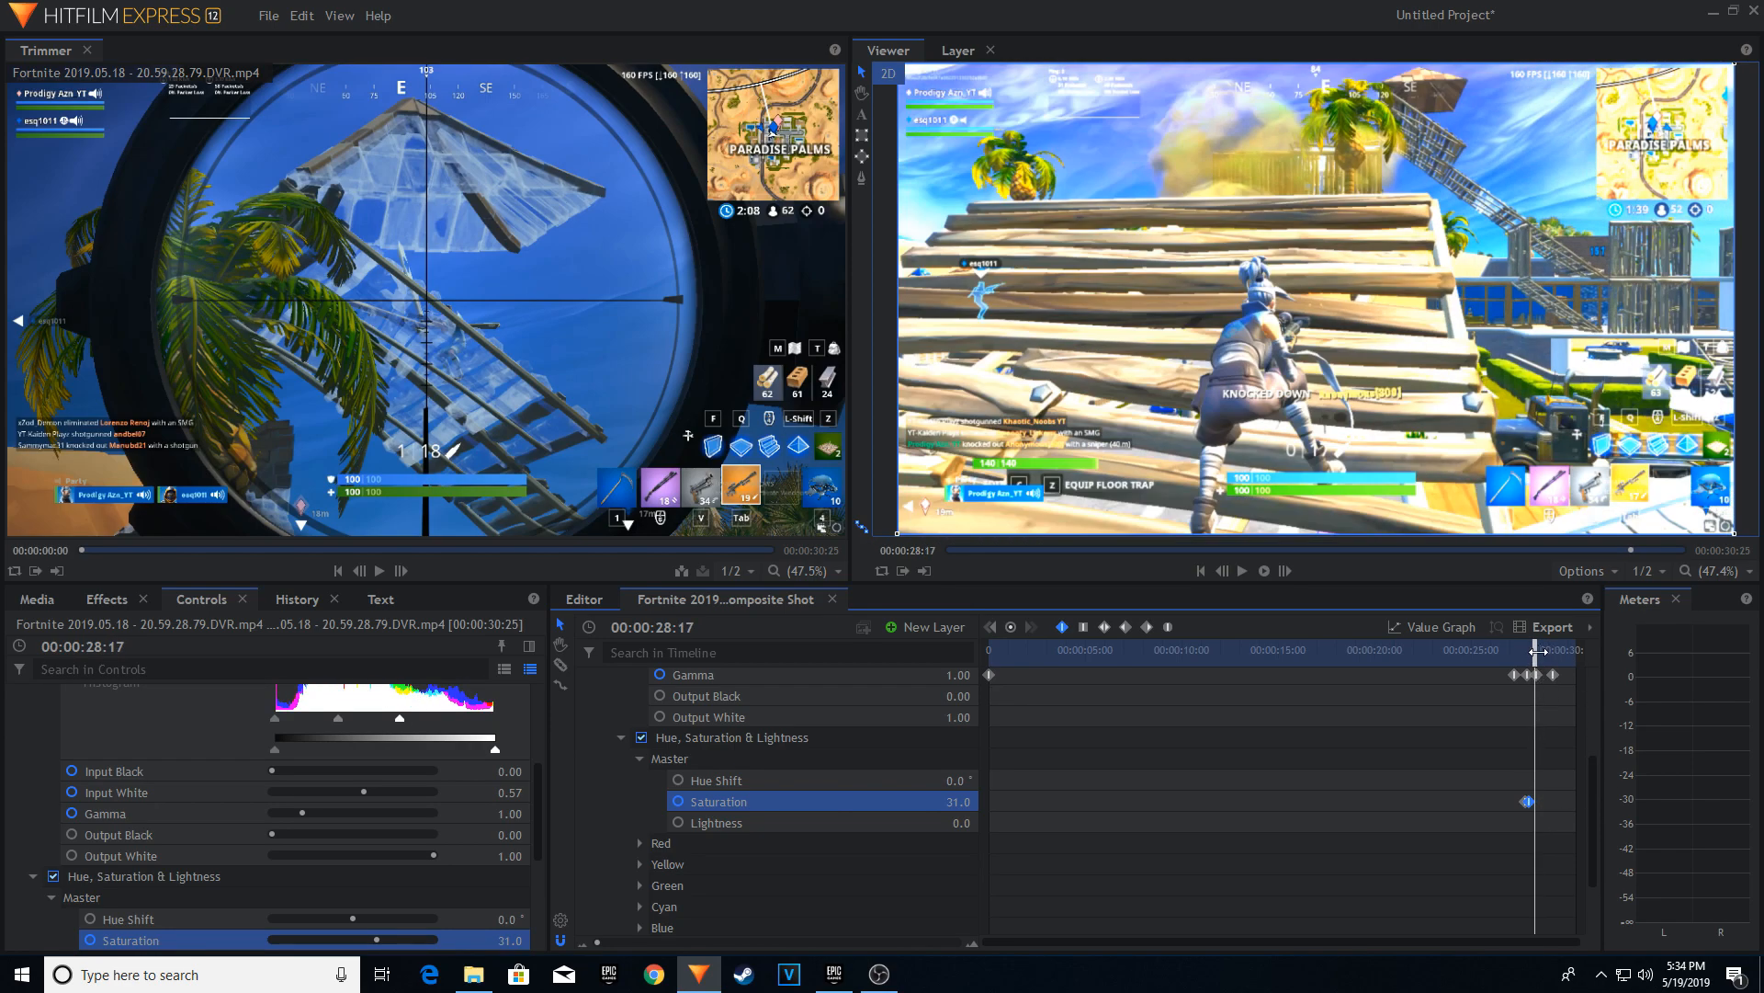
pyautogui.click(1538, 651)
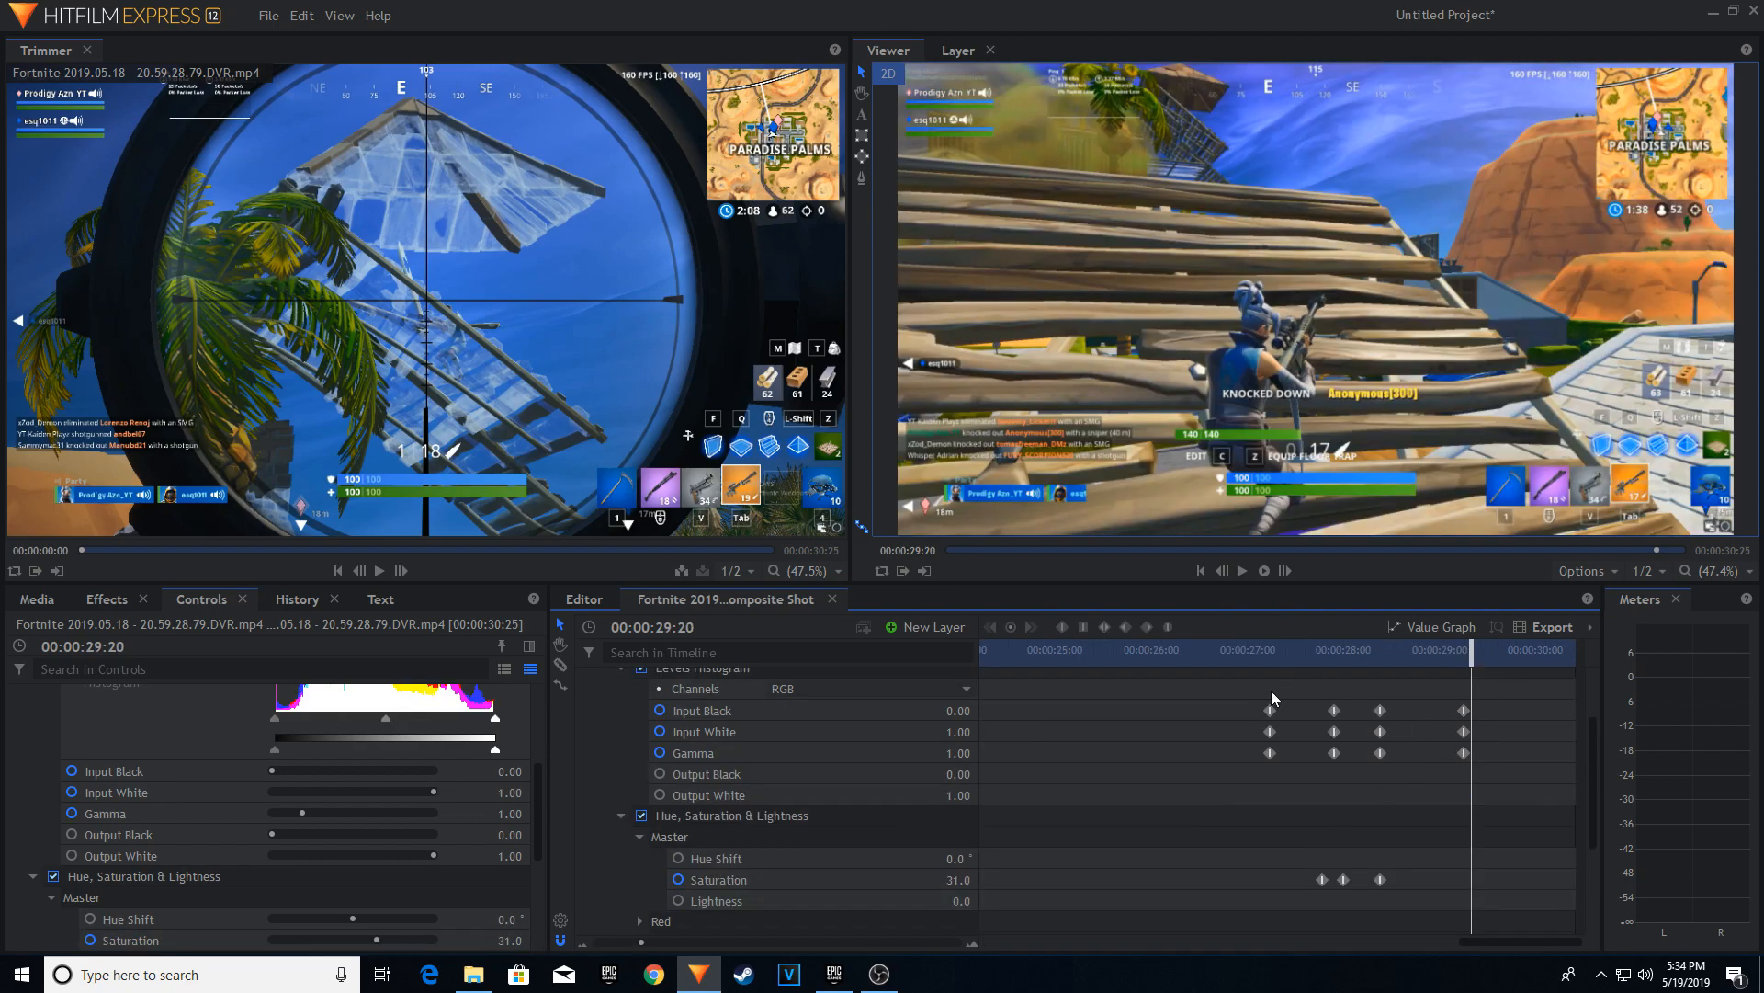
# Copy the first Saturation keyframe to 00:00:29:15, in line with the last Levels Histogram keyframes.
pyautogui.click(1320, 877)
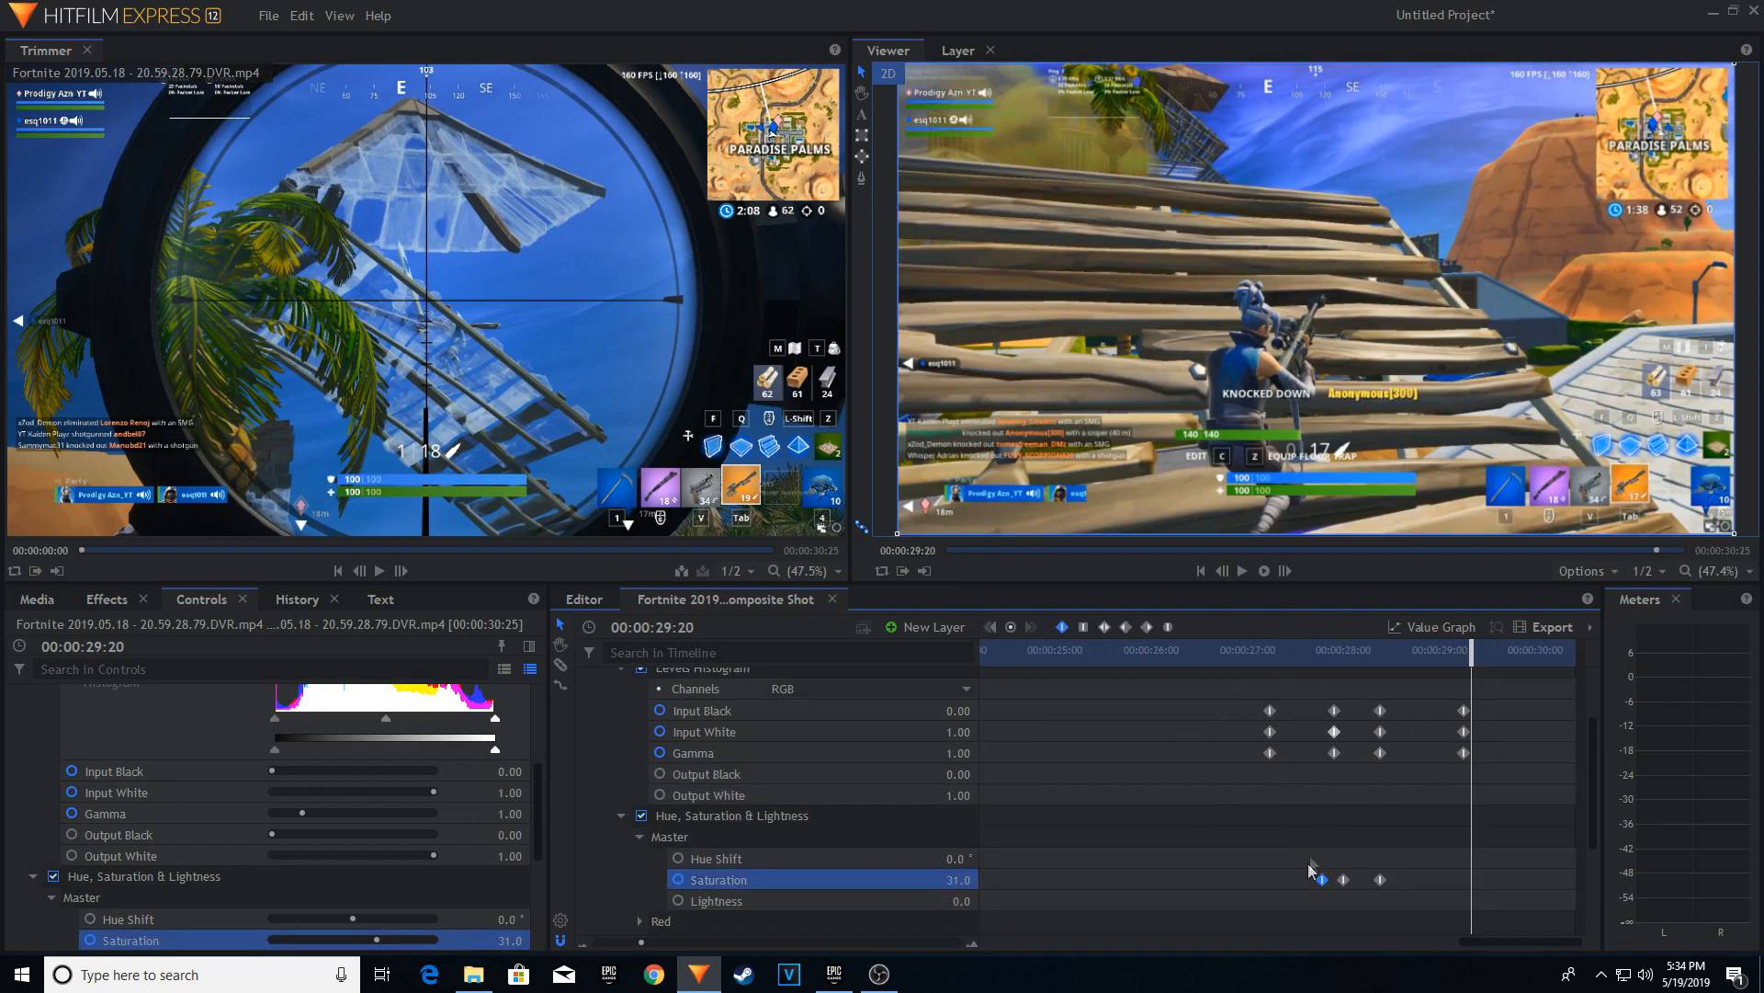
pyautogui.click(1465, 656)
pyautogui.moveTo(1465, 656)
pyautogui.mouseDown()
pyautogui.moveTo(1327, 656)
pyautogui.moveTo(1464, 657)
pyautogui.mouseUp()
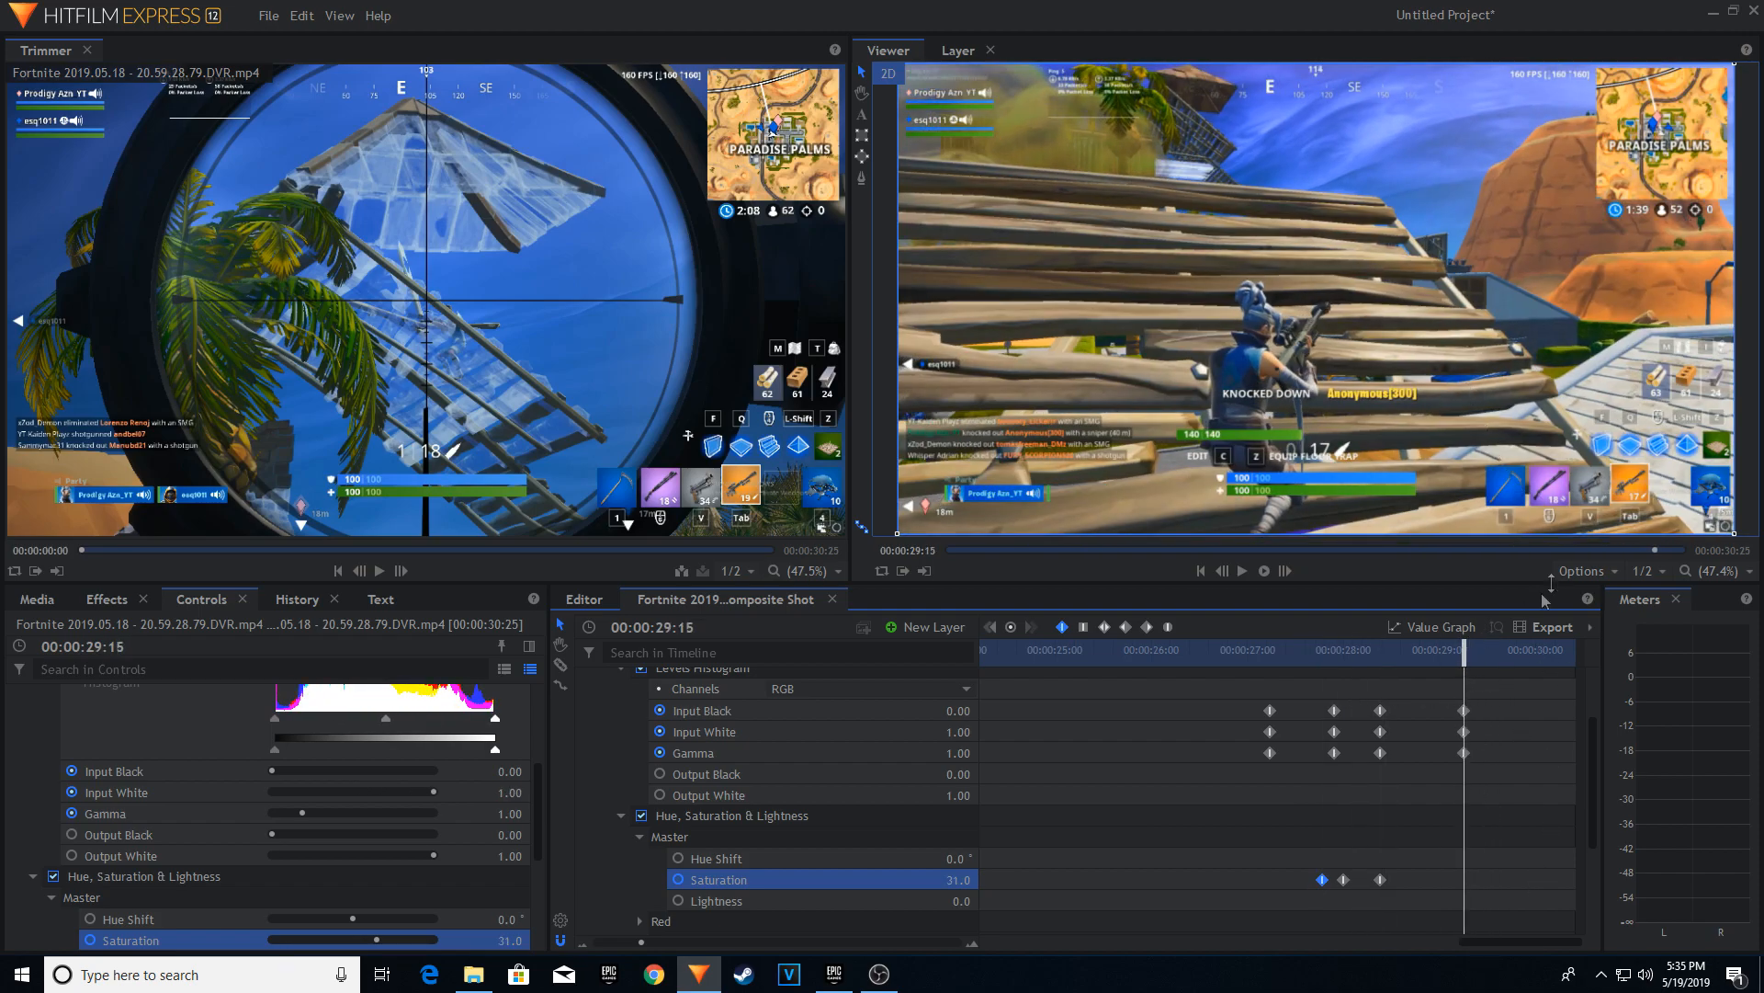
pyautogui.moveTo(1471, 657)
pyautogui.mouseDown()
pyautogui.moveTo(1378, 656)
pyautogui.moveTo(1464, 656)
pyautogui.mouseUp()
# Play back the flash and examine the Levels Histogram and Saturation keyframes across the whole clip.
pyautogui.moveTo(1469, 657); pyautogui.dragTo(1238, 649)
pyautogui.press('space')
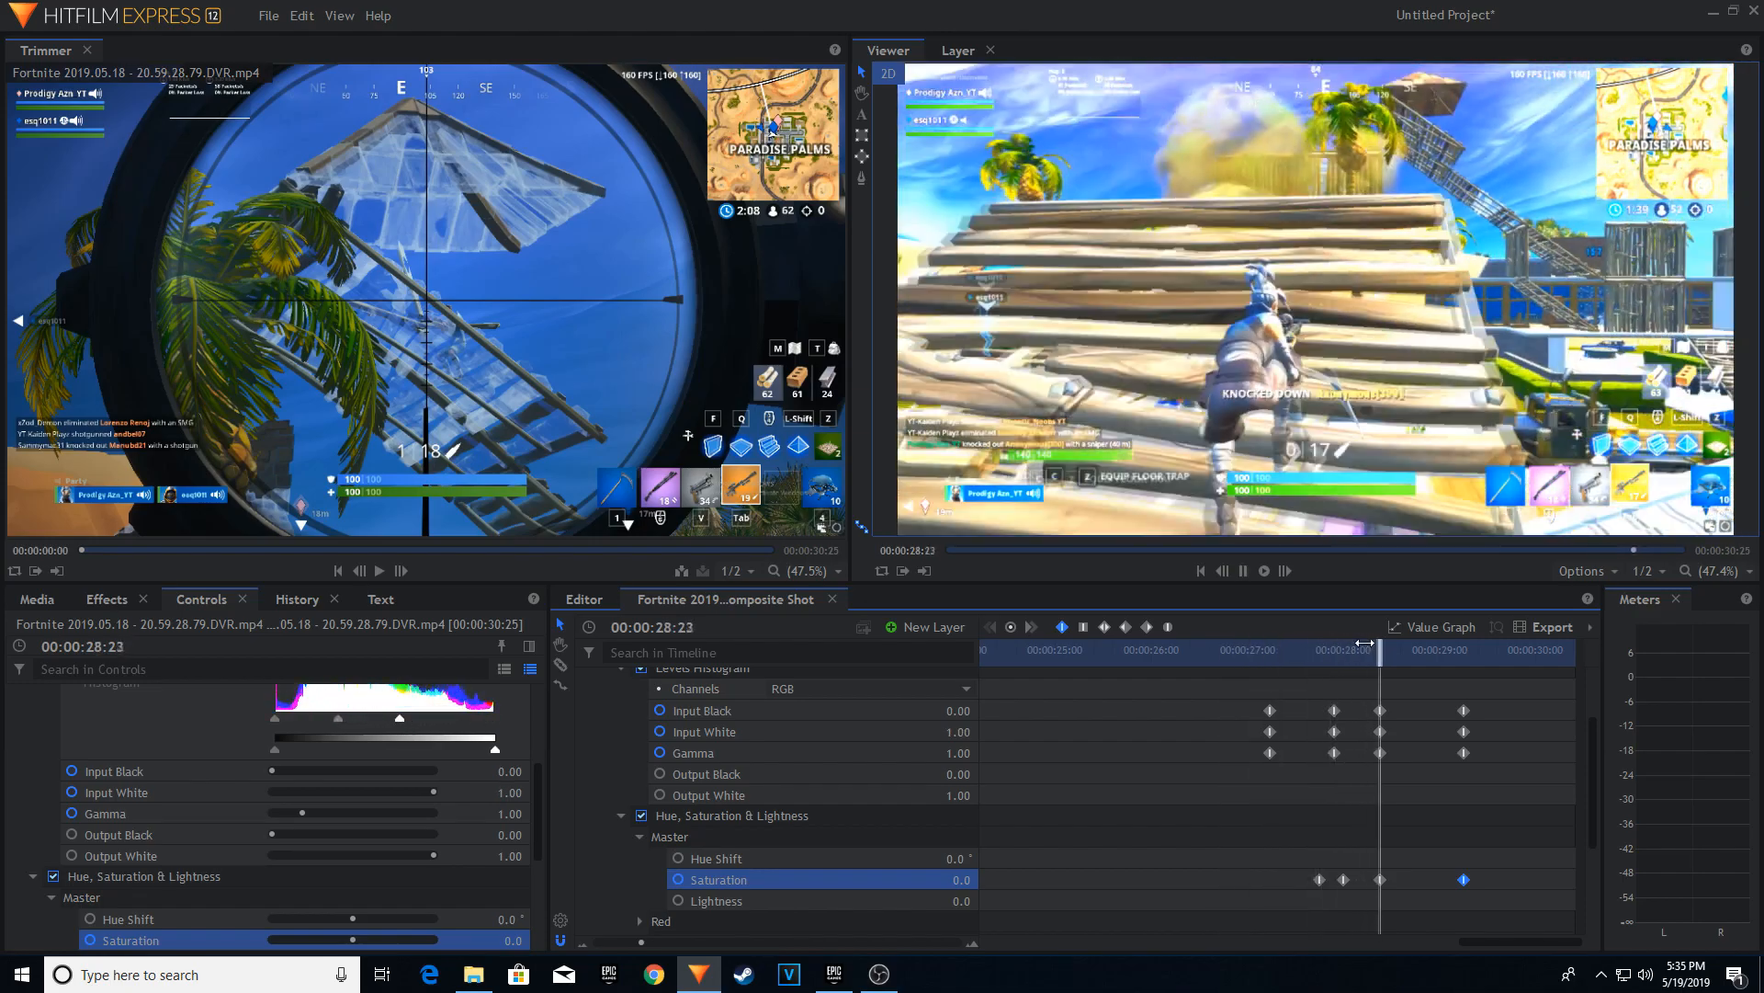
pyautogui.moveTo(1311, 654); pyautogui.dragTo(1398, 684)
pyautogui.scroll(-3, 1435, 798)
pyautogui.scroll(4, 1436, 798)
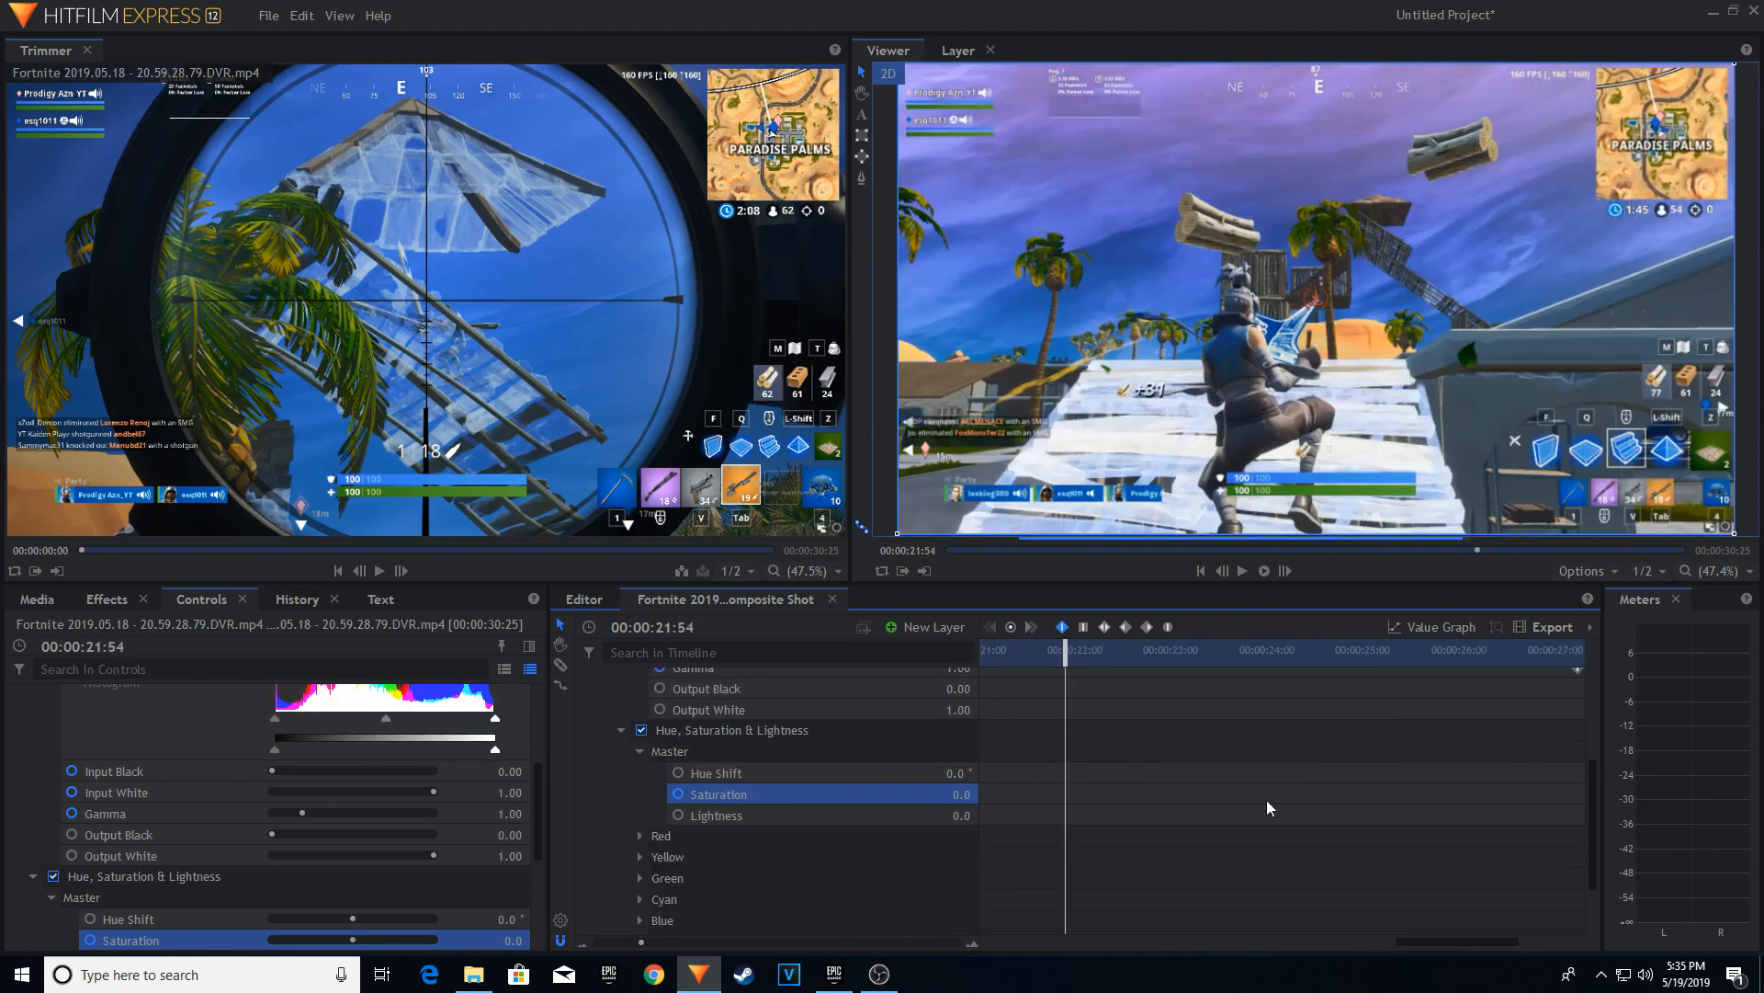
pyautogui.scroll(-2, 1266, 805)
pyautogui.scroll(5, 1369, 842)
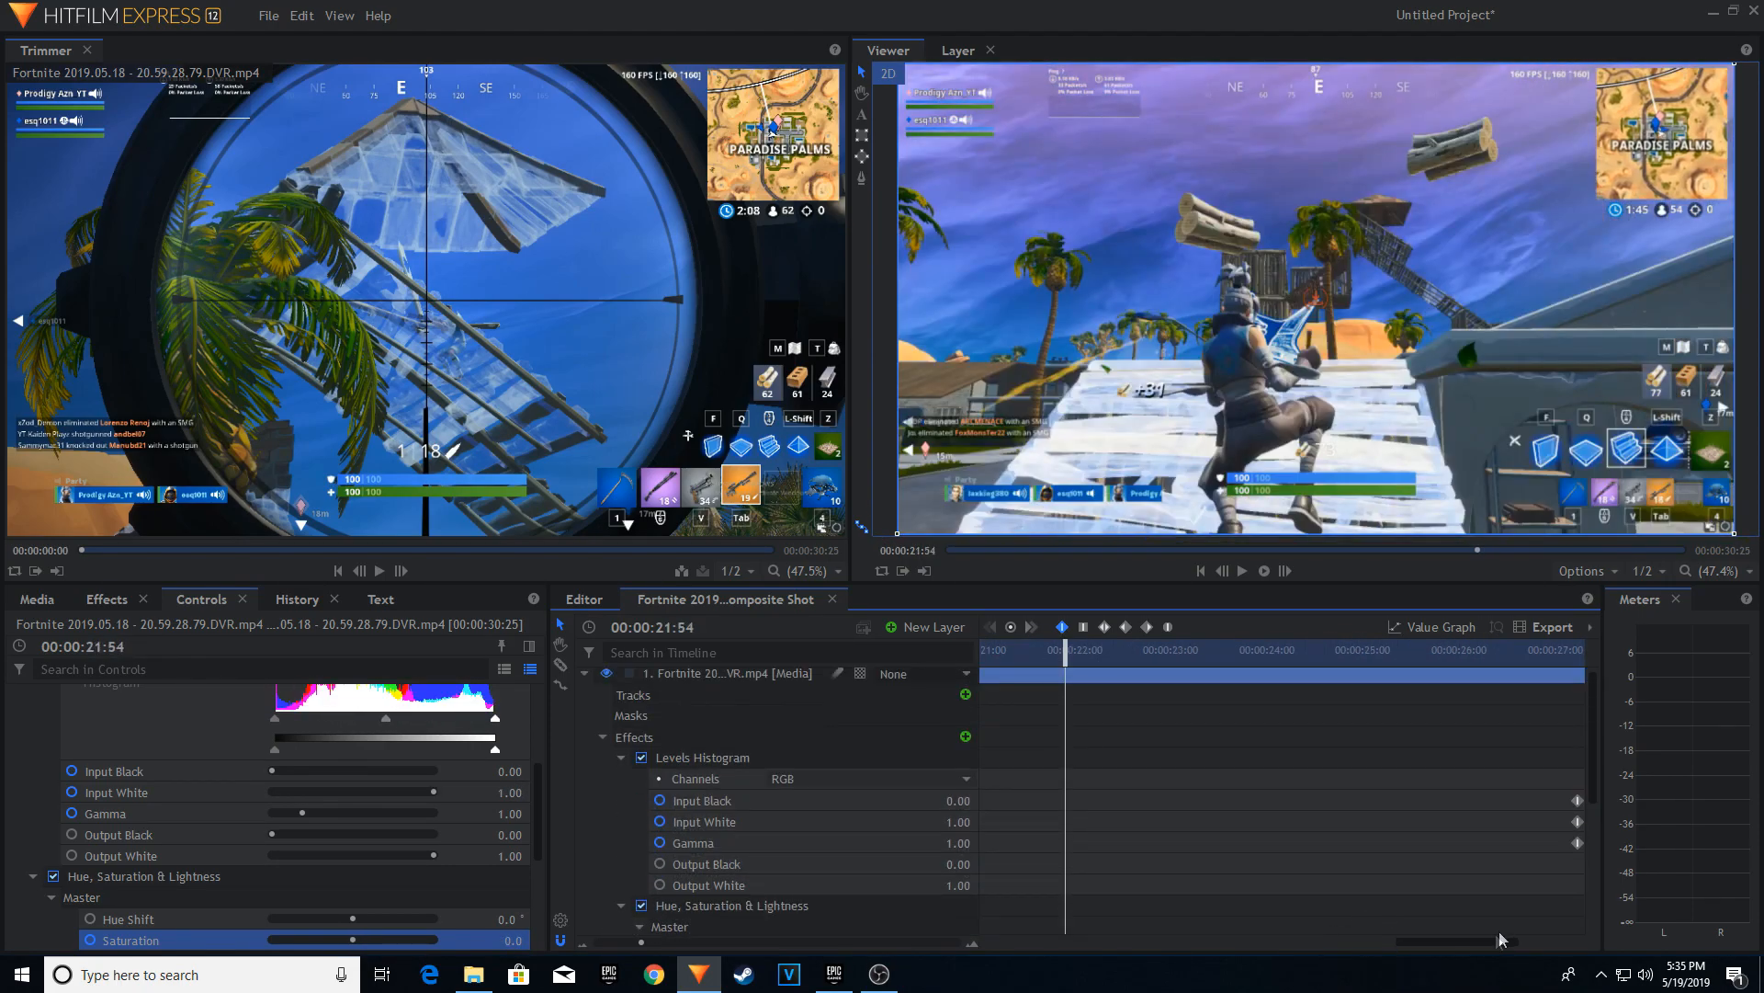
pyautogui.scroll(-3, 836, 947)
pyautogui.moveTo(1417, 656); pyautogui.dragTo(1489, 656)
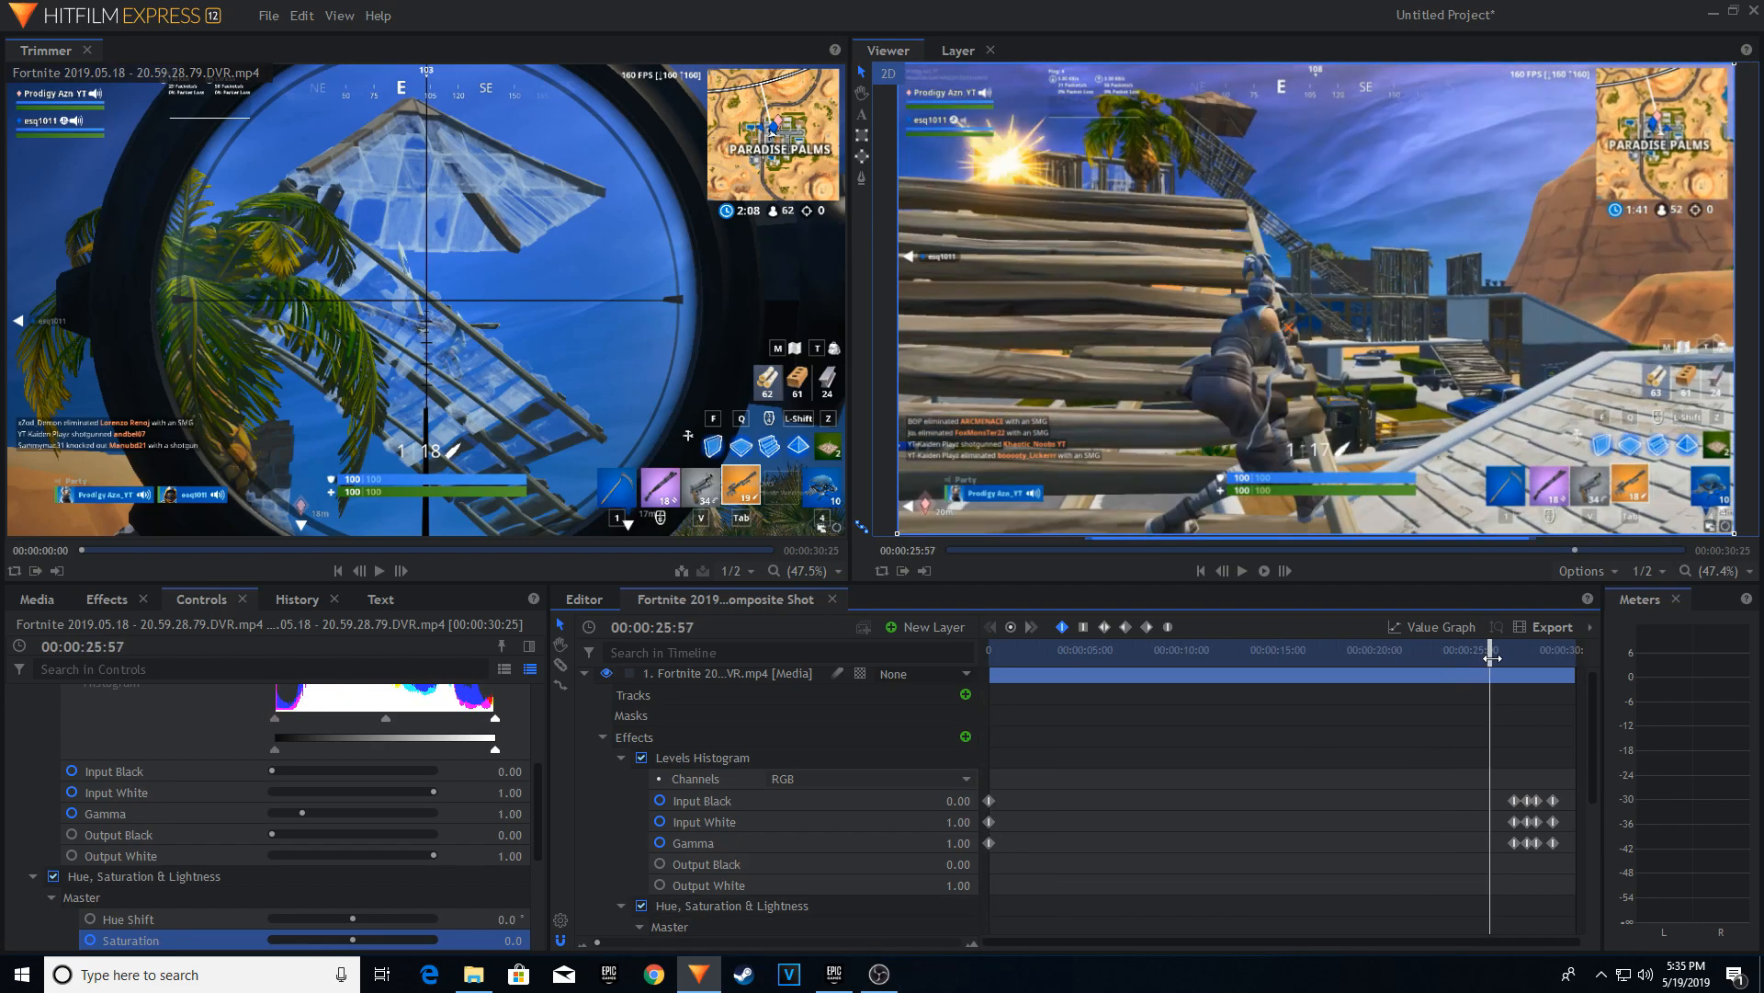
pyautogui.click(989, 800)
pyautogui.scroll(-3, 1263, 797)
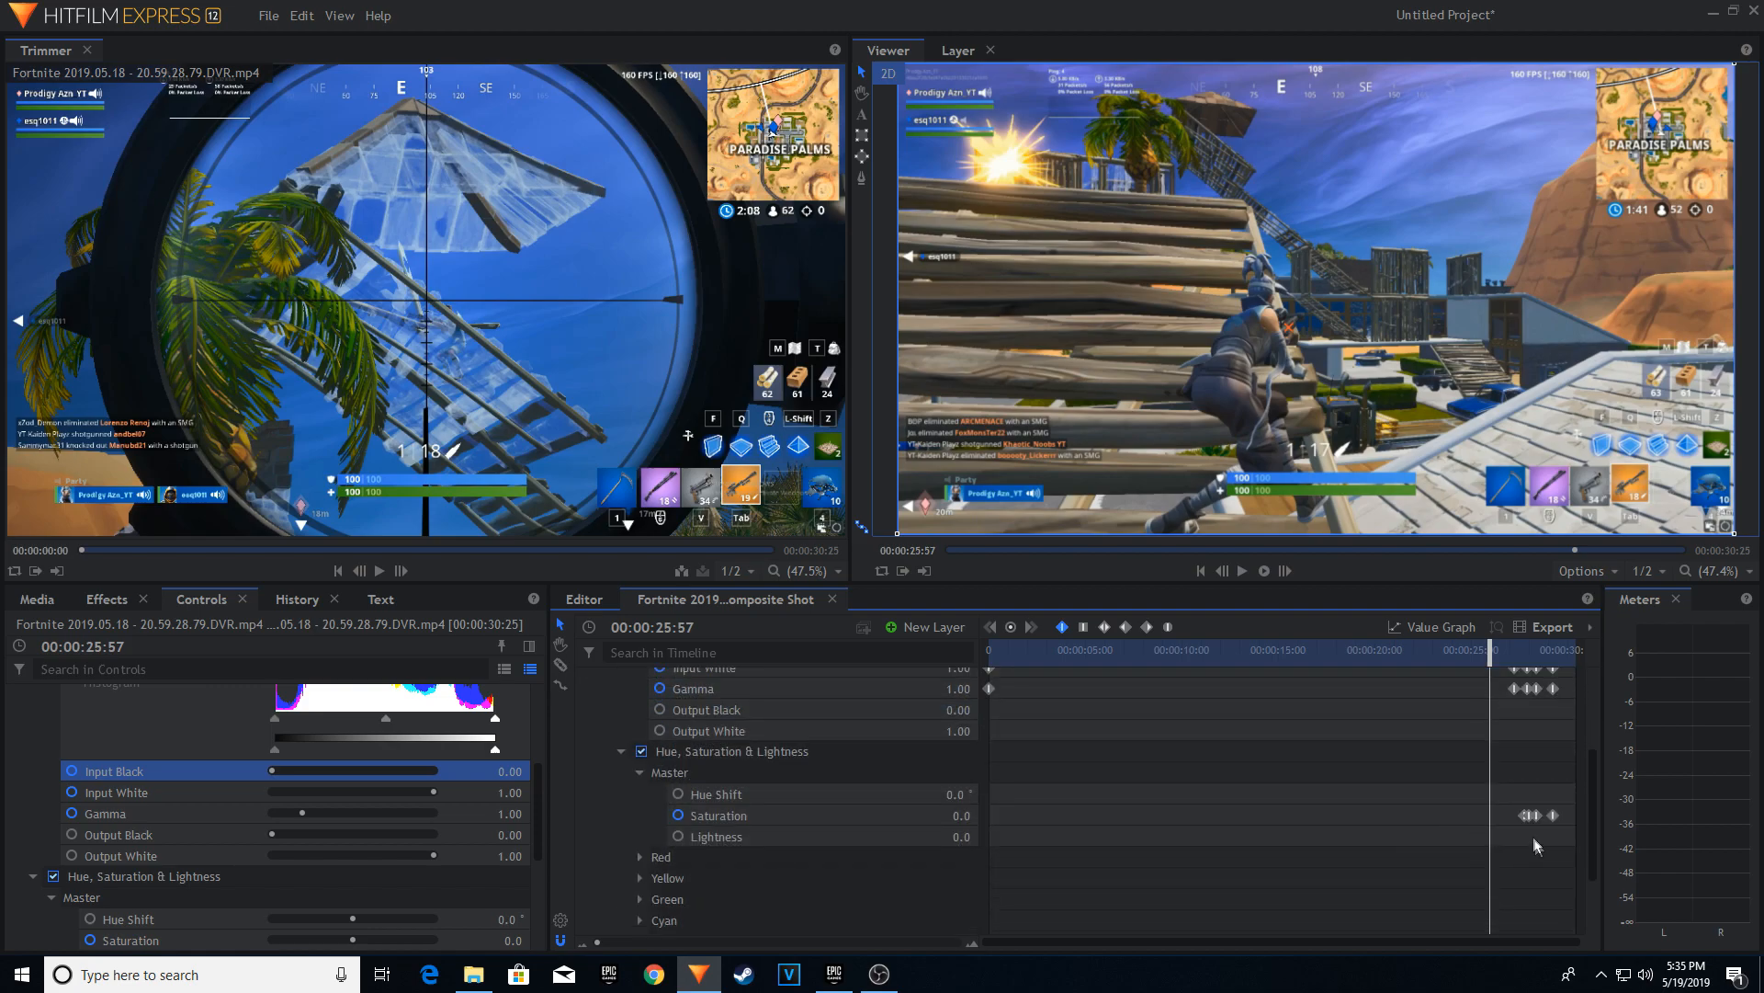
pyautogui.scroll(1, 1533, 818)
pyautogui.scroll(4, 836, 942)
# Copy the first Saturation keyframe to an earlier point on the timeline, at about 00:00:24:30.
pyautogui.click(1455, 815)
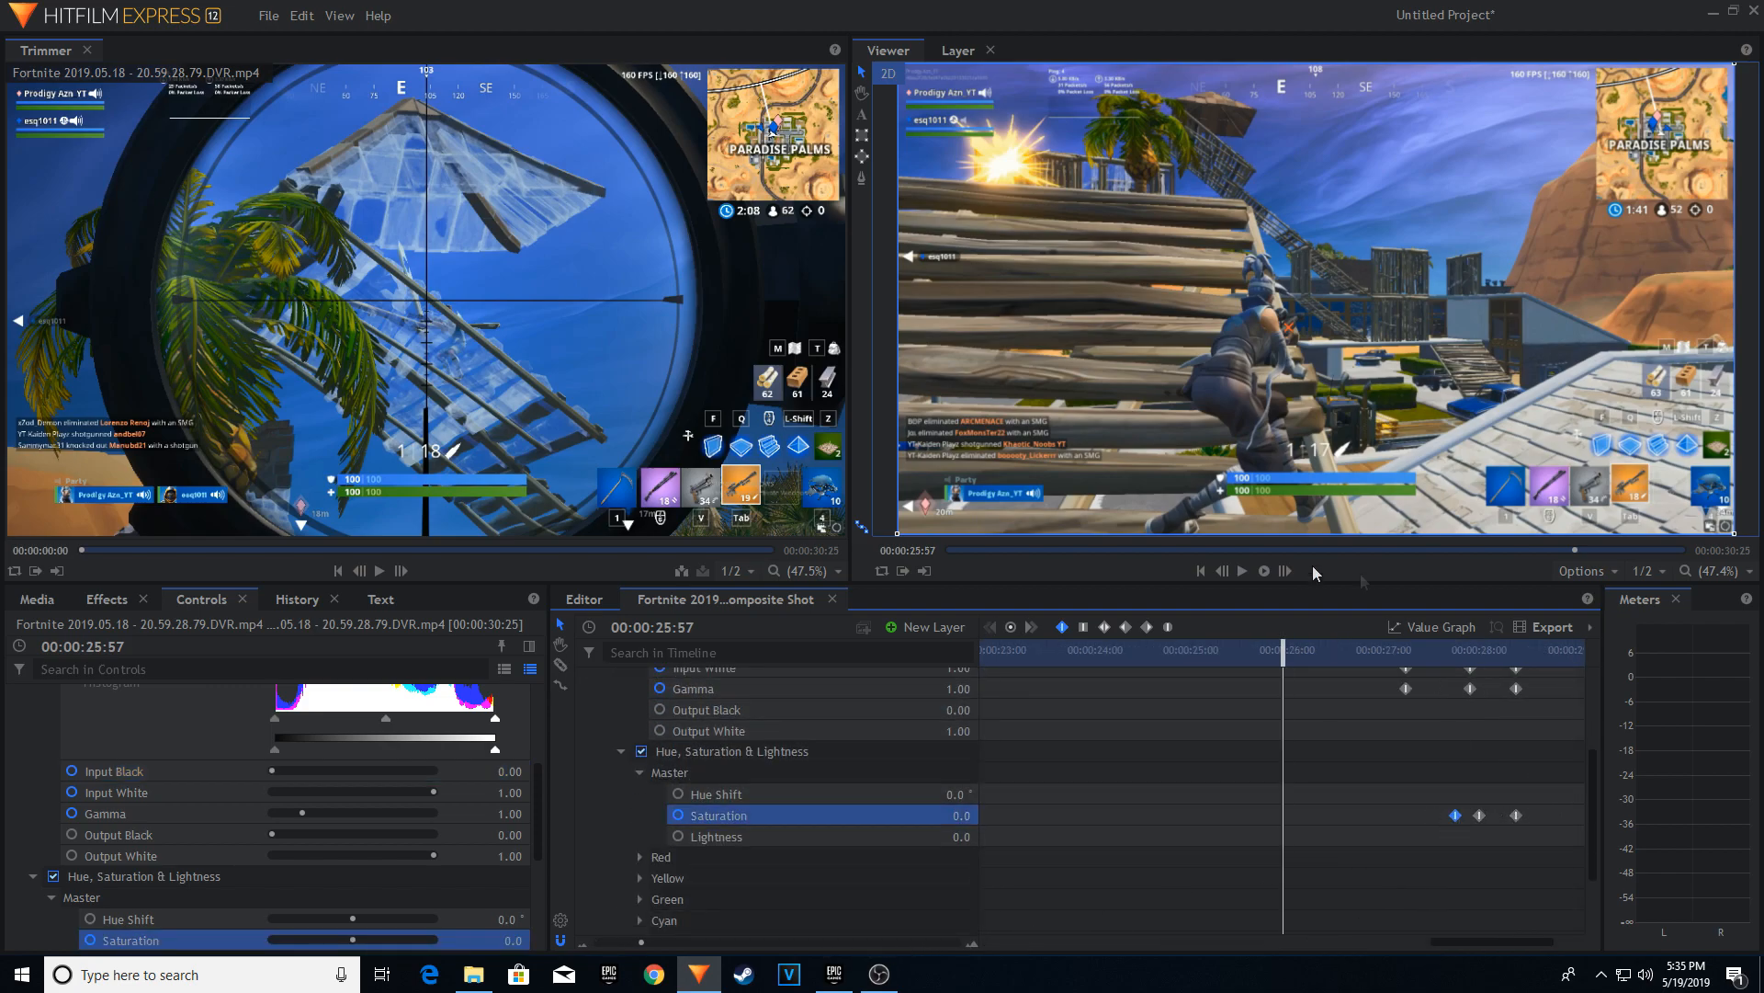
pyautogui.hotkey('ctrl', 'v')
pyautogui.moveTo(1287, 657); pyautogui.dragTo(1244, 666)
pyautogui.moveTo(1280, 816); pyautogui.dragTo(1159, 819)
# Set the Master Saturation to -51.0 at 00:00:27:43 and play back the flash.
pyautogui.moveTo(1251, 642); pyautogui.dragTo(1452, 645)
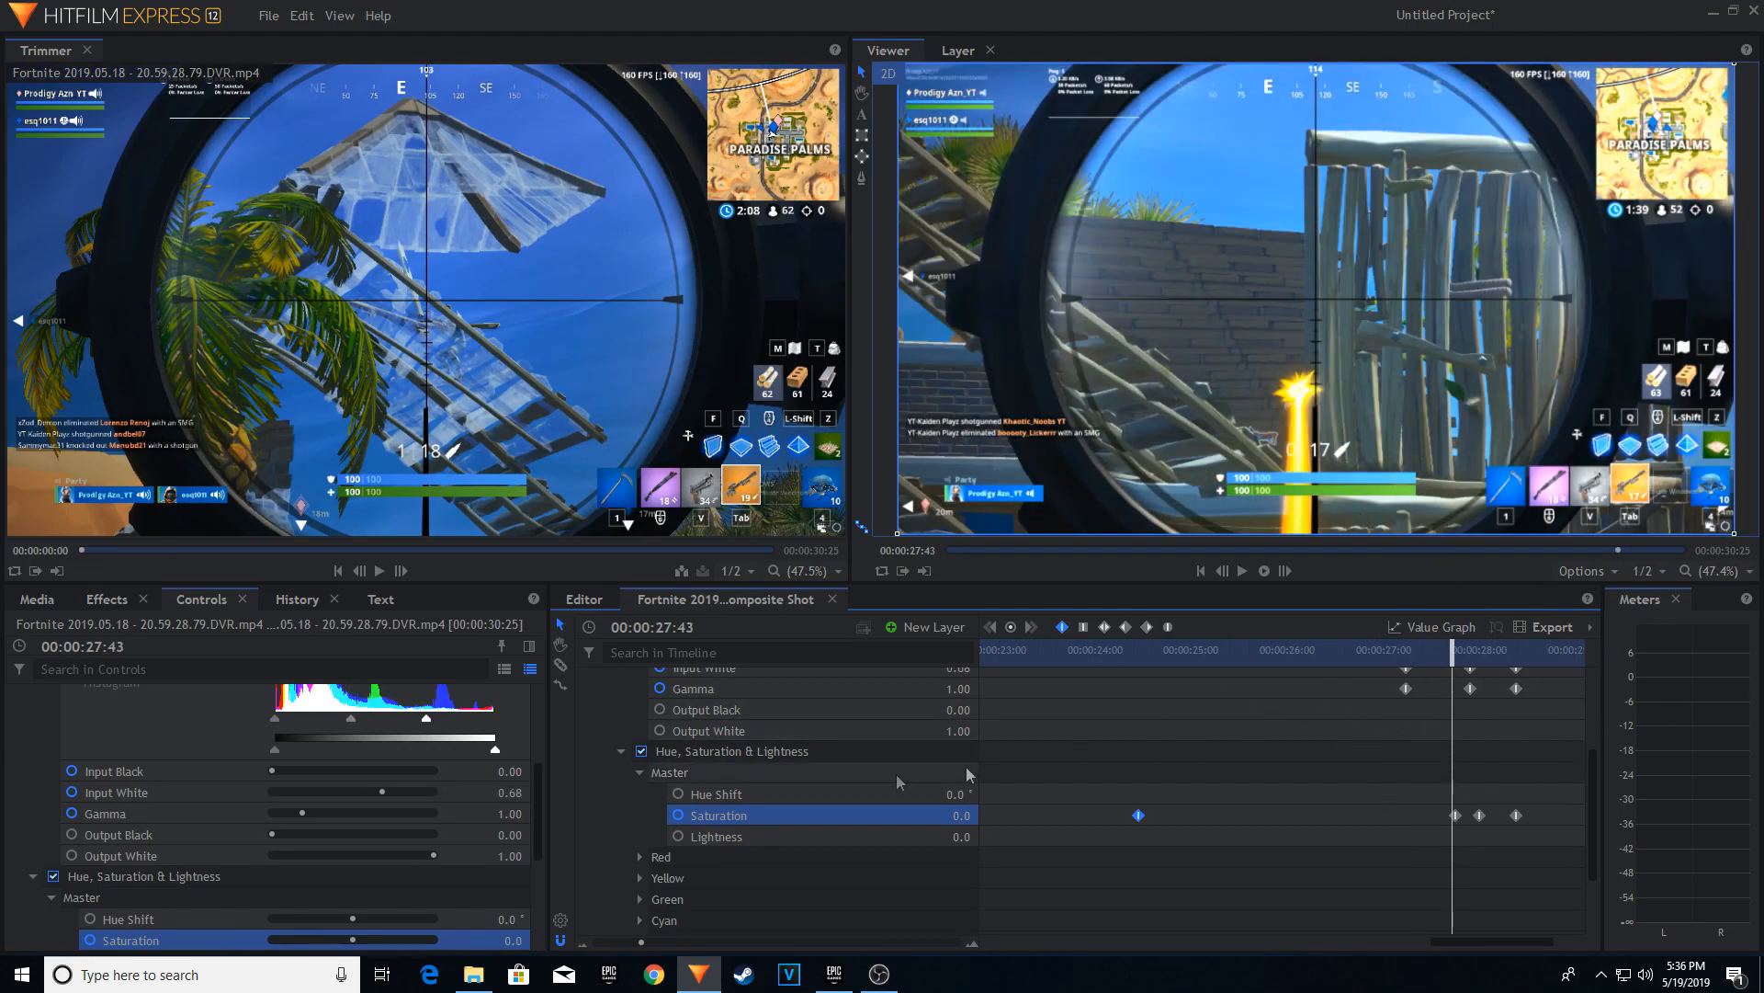
pyautogui.moveTo(965, 816); pyautogui.dragTo(925, 815)
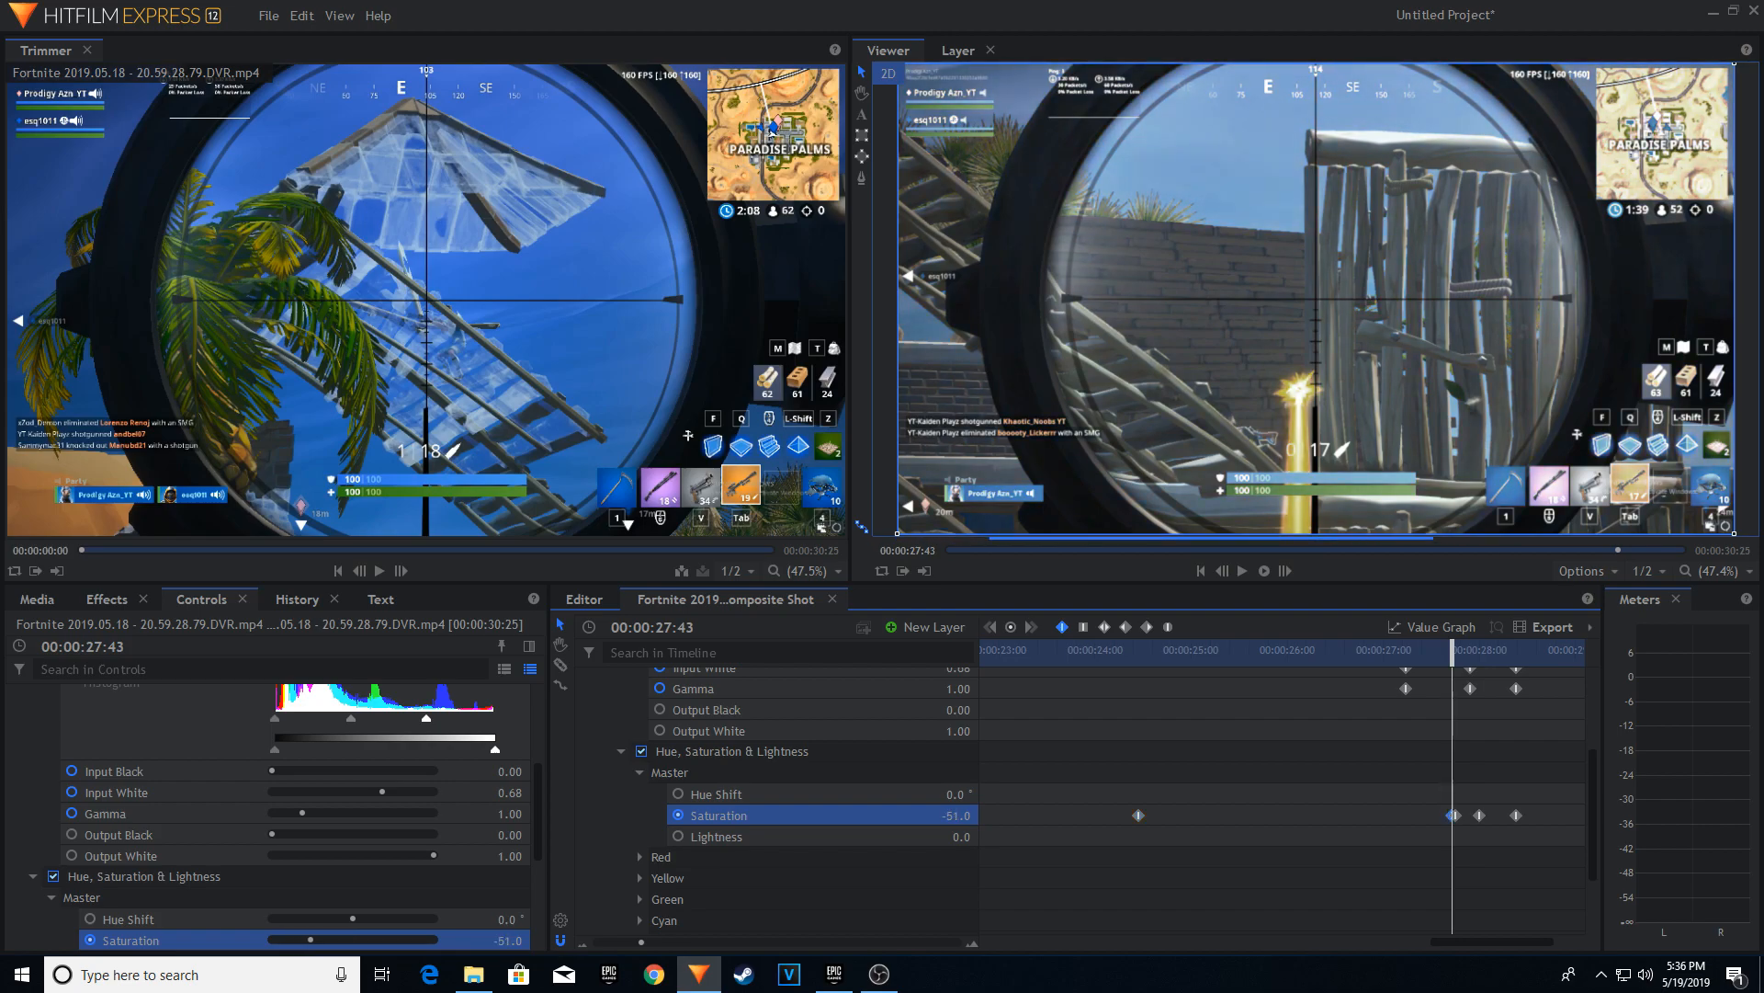
pyautogui.moveTo(1452, 652); pyautogui.dragTo(1108, 682)
pyautogui.press('space')
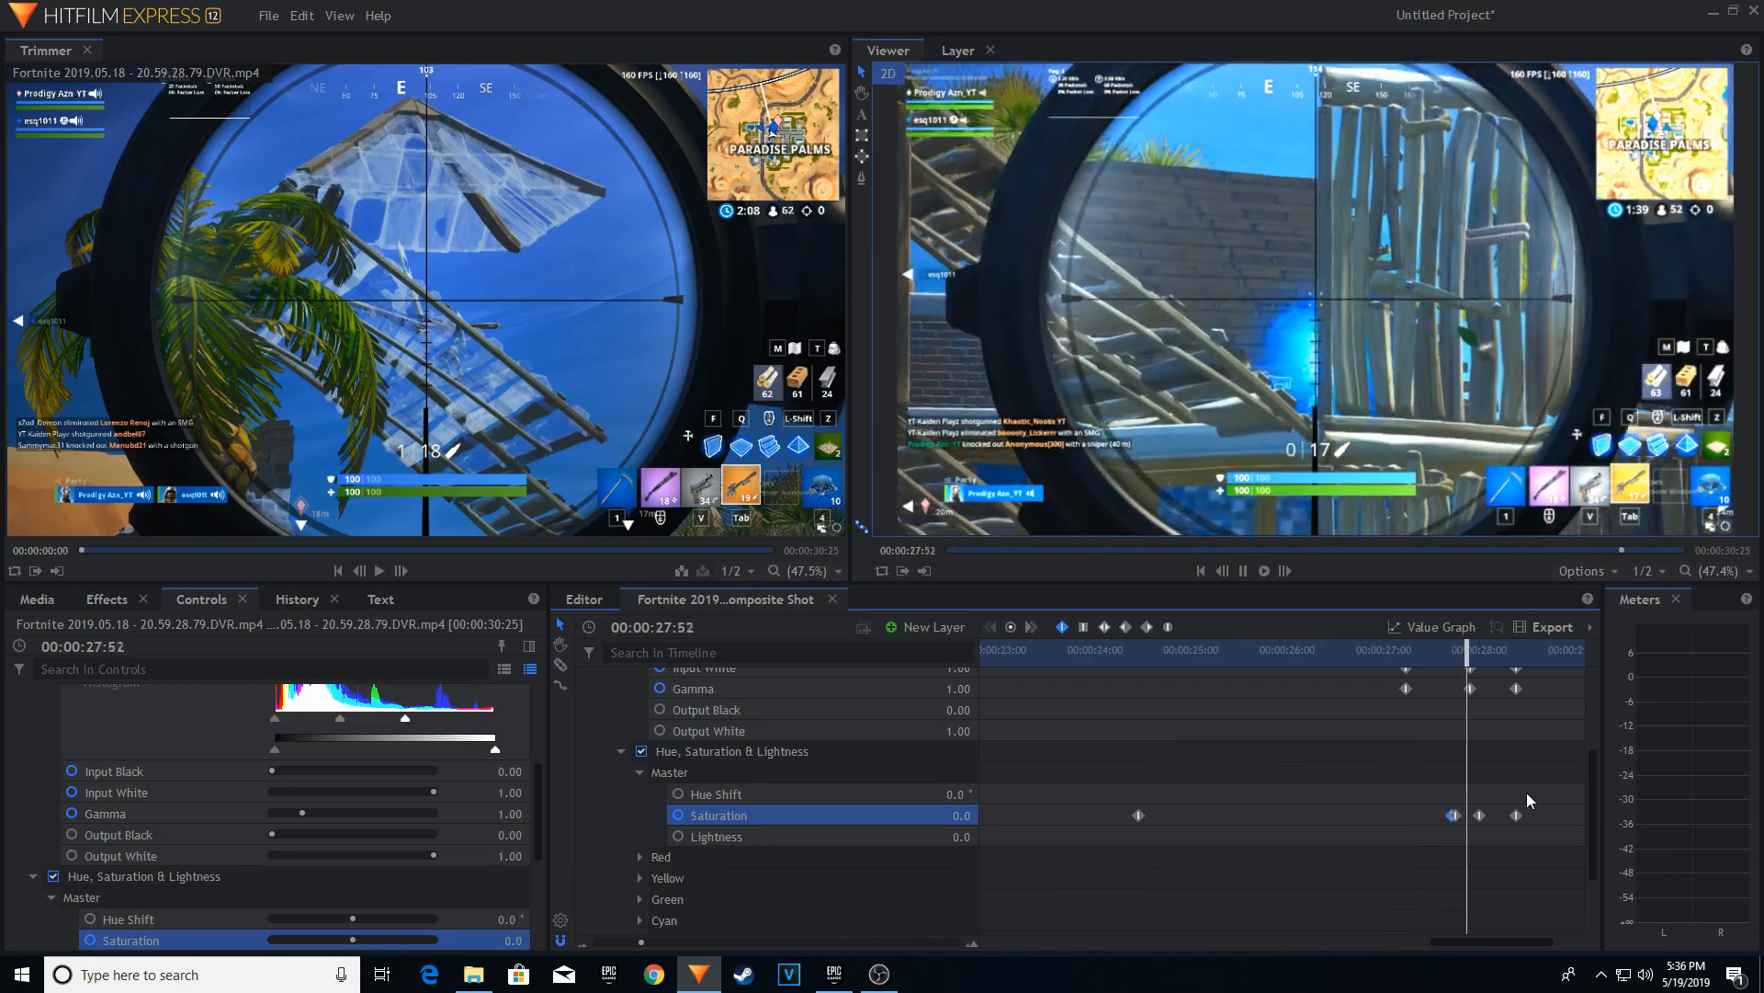
pyautogui.moveTo(1522, 654); pyautogui.dragTo(1326, 650)
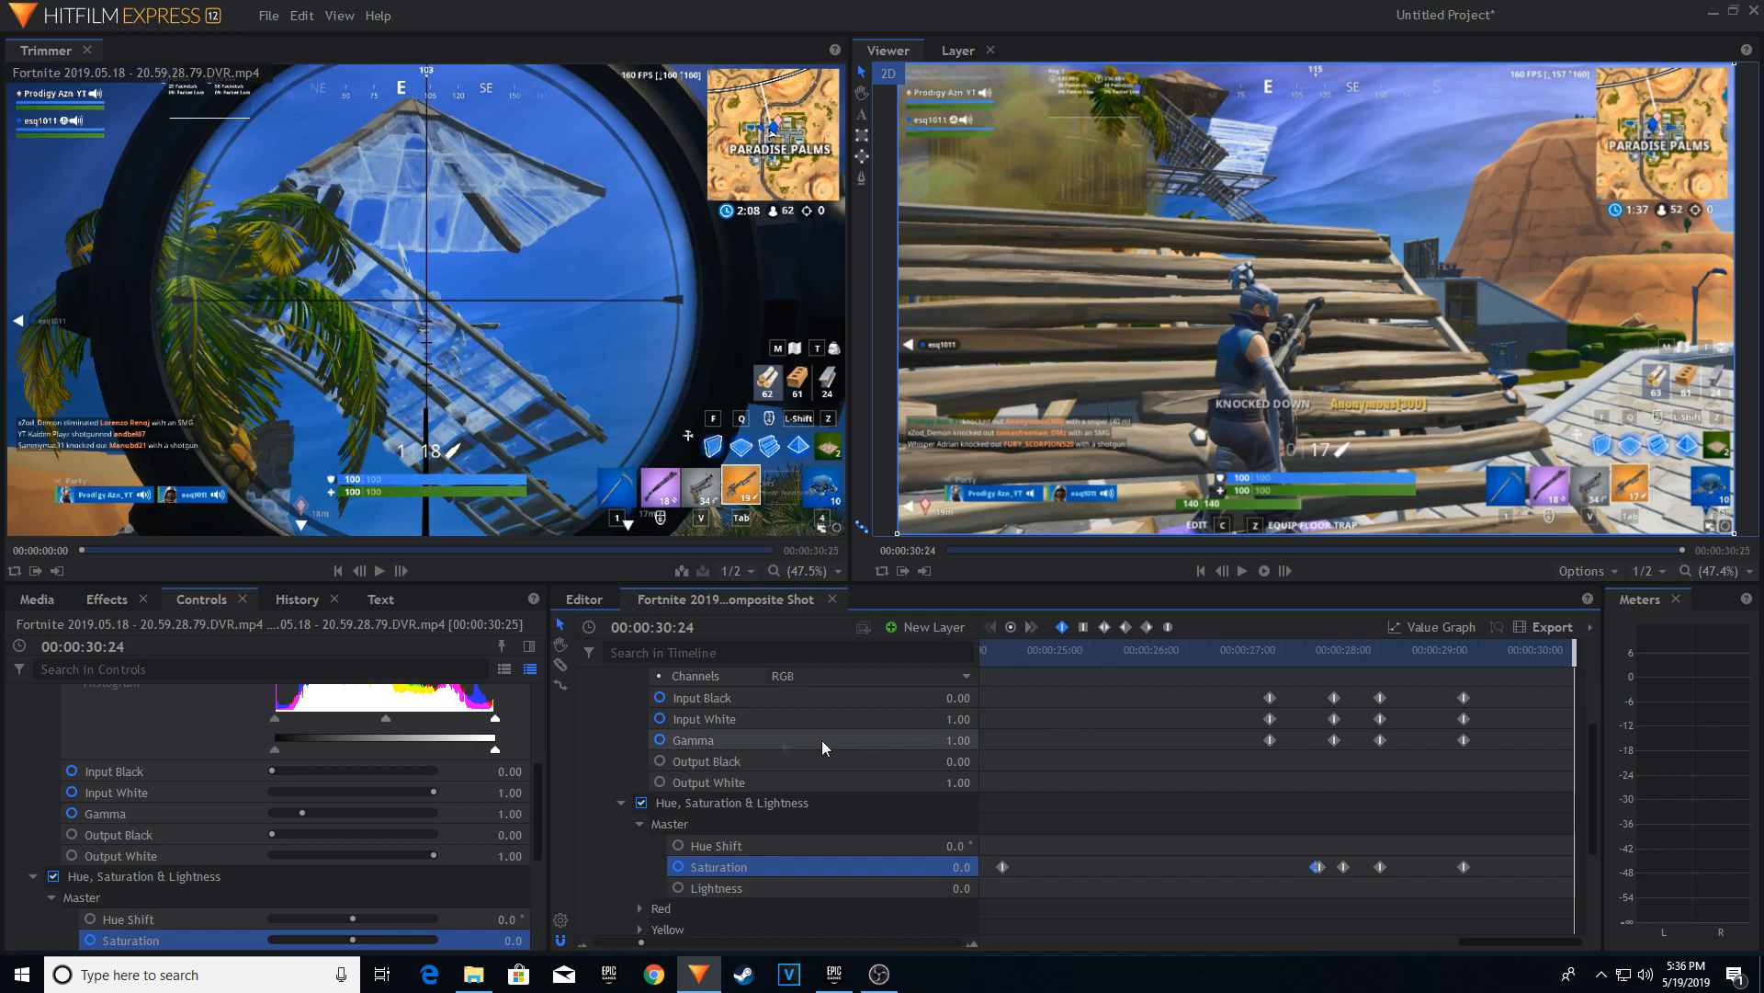
# Go to 00:00:27:12, collapse the Fortnite media layer's Effects group, and expand its Transform properties.
pyautogui.scroll(2, 822, 740)
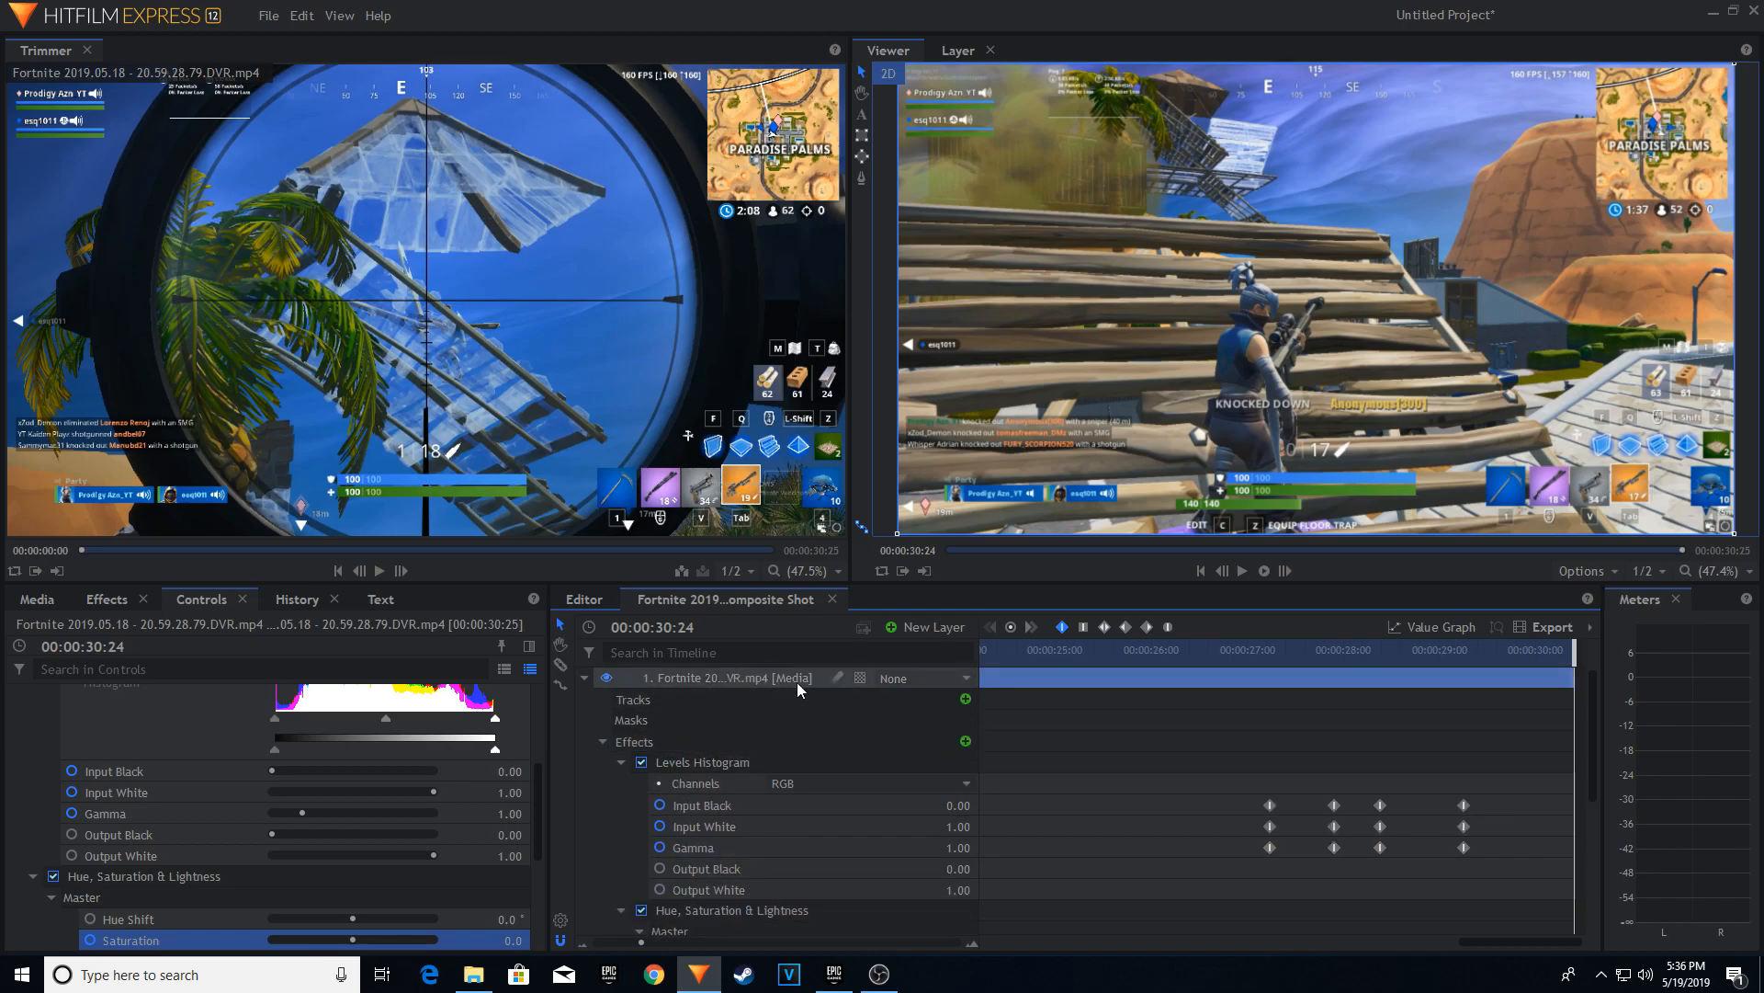
pyautogui.click(726, 678)
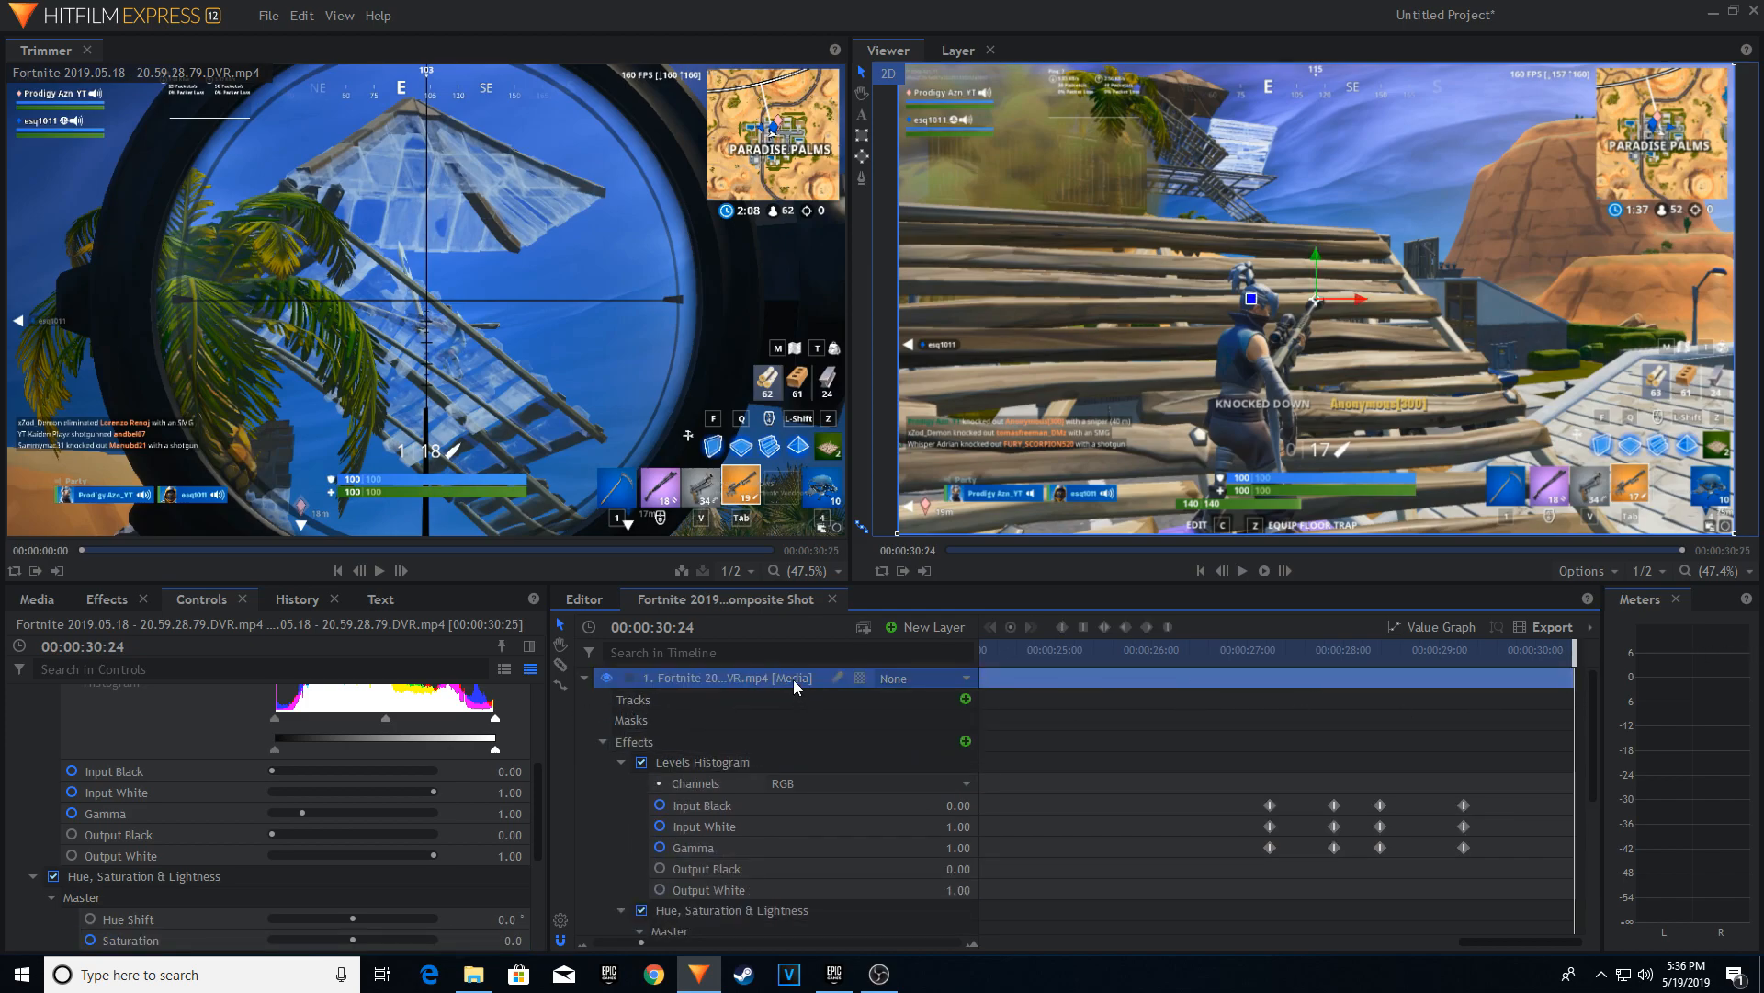
pyautogui.moveTo(1569, 665); pyautogui.dragTo(1266, 685)
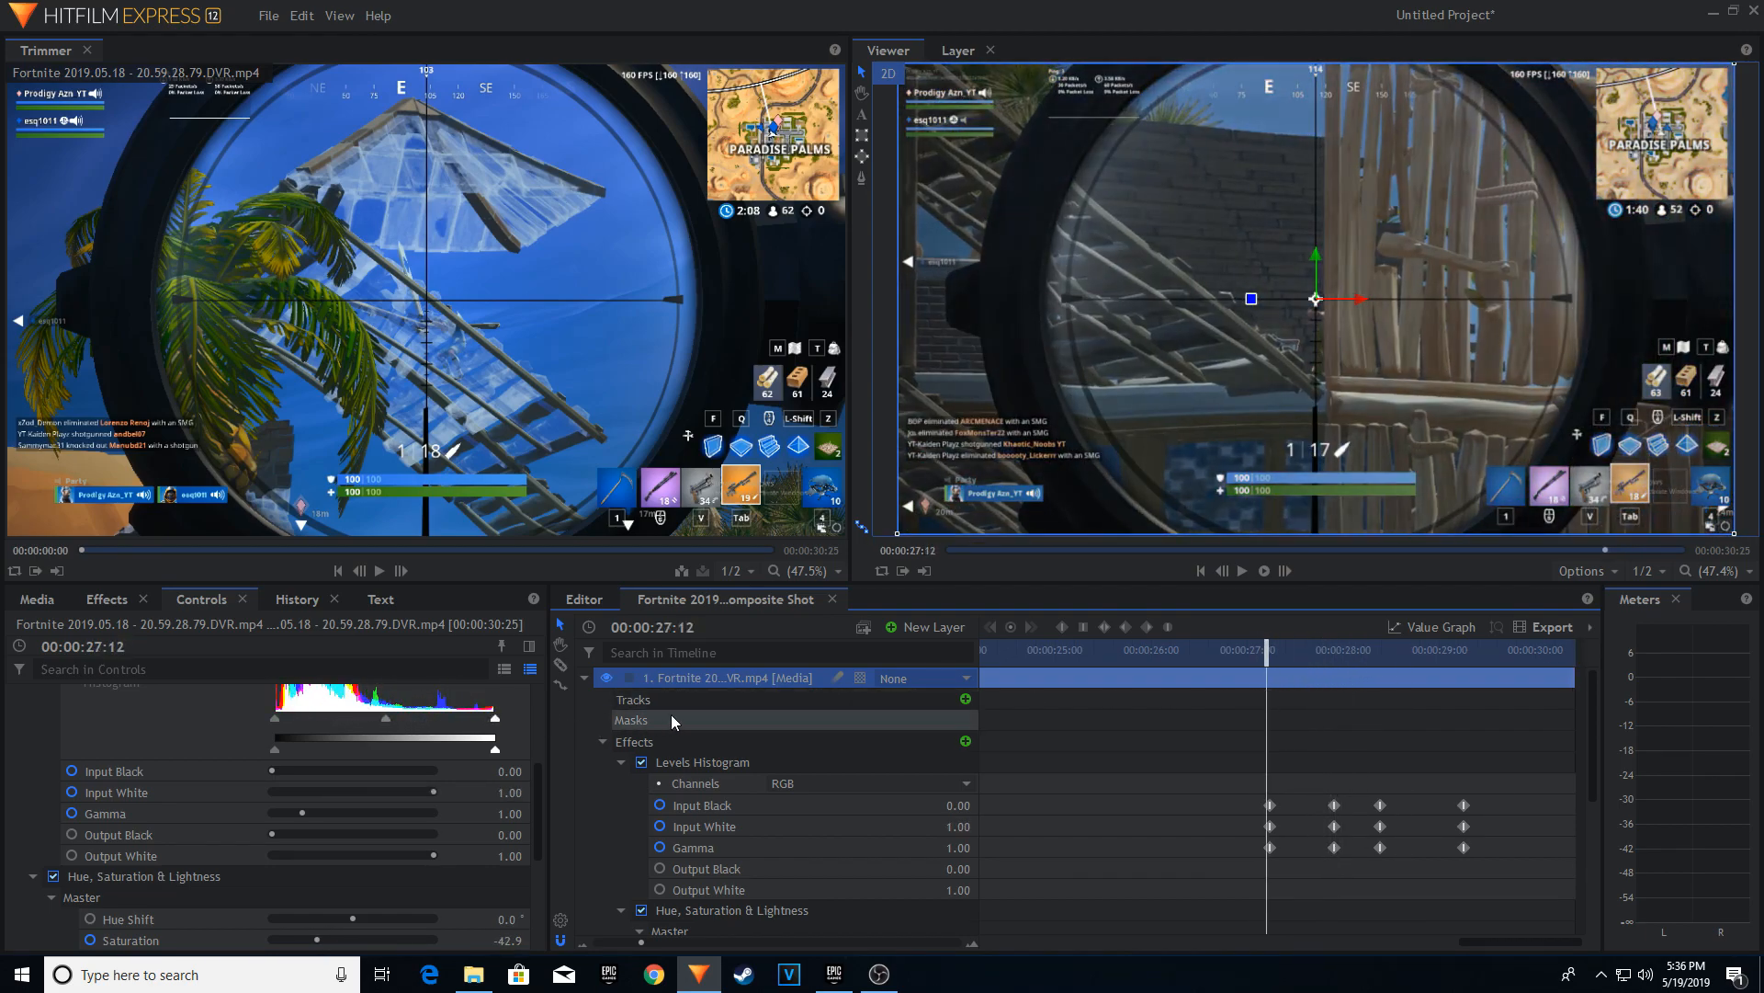
pyautogui.scroll(-4, 733, 755)
pyautogui.scroll(4, 733, 752)
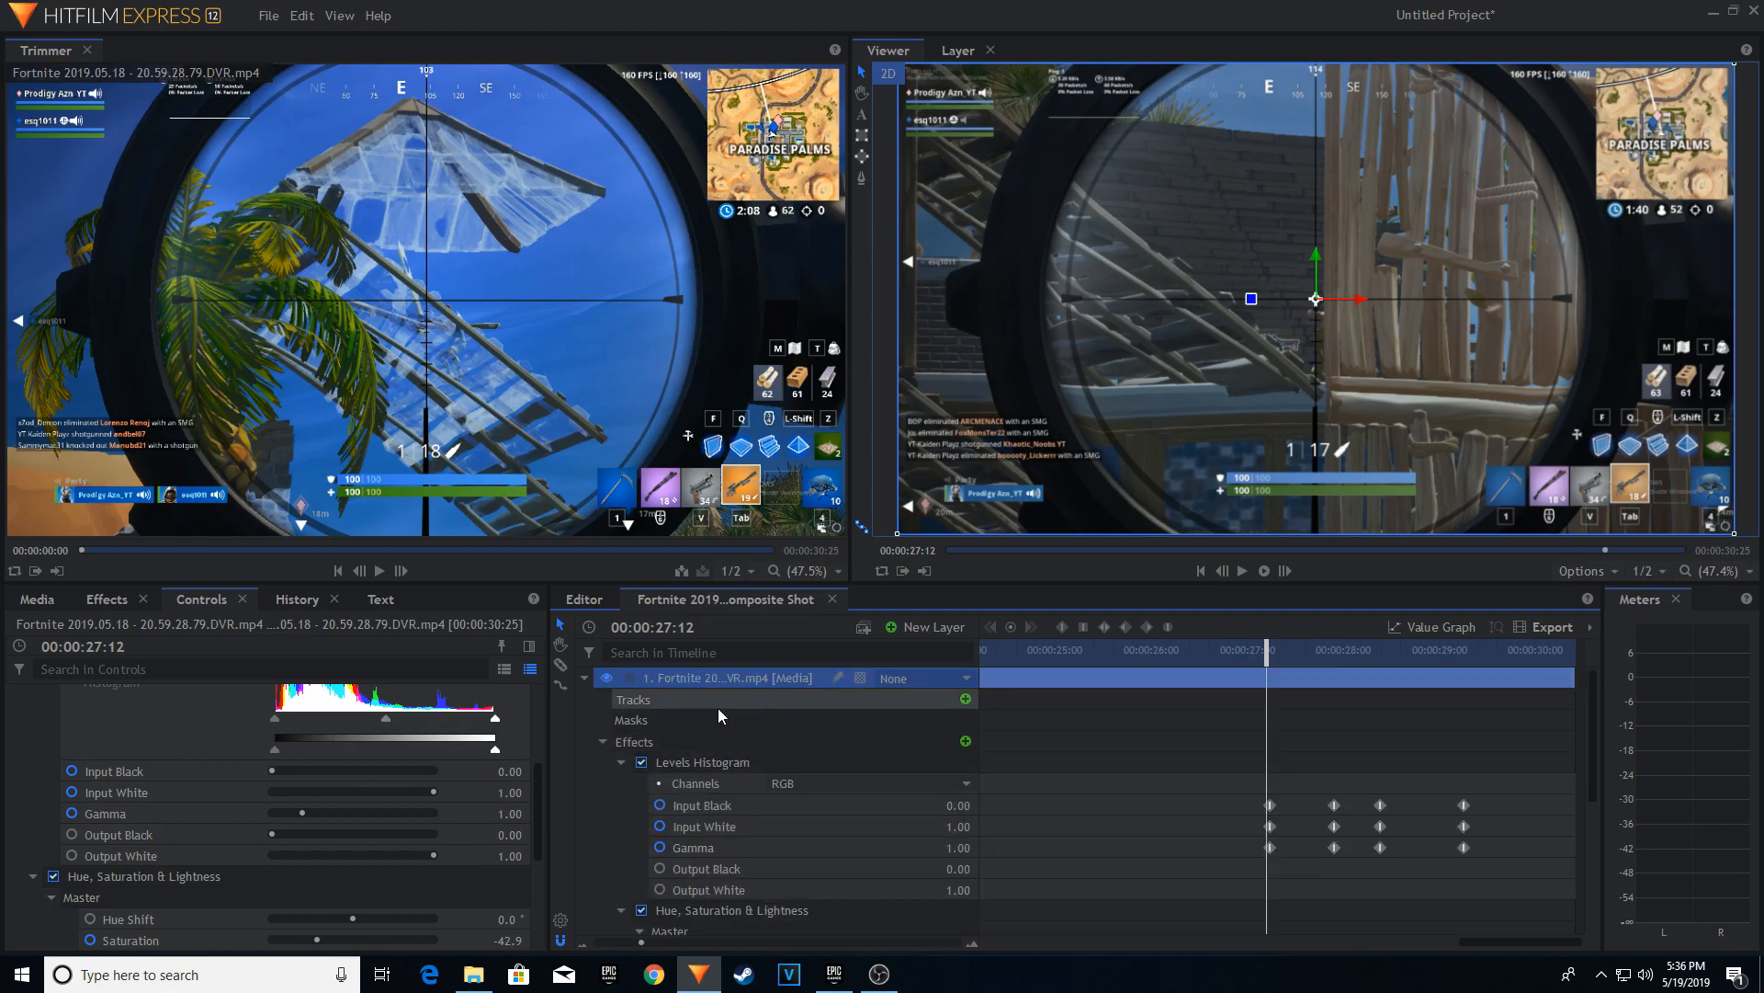
pyautogui.scroll(-4, 742, 735)
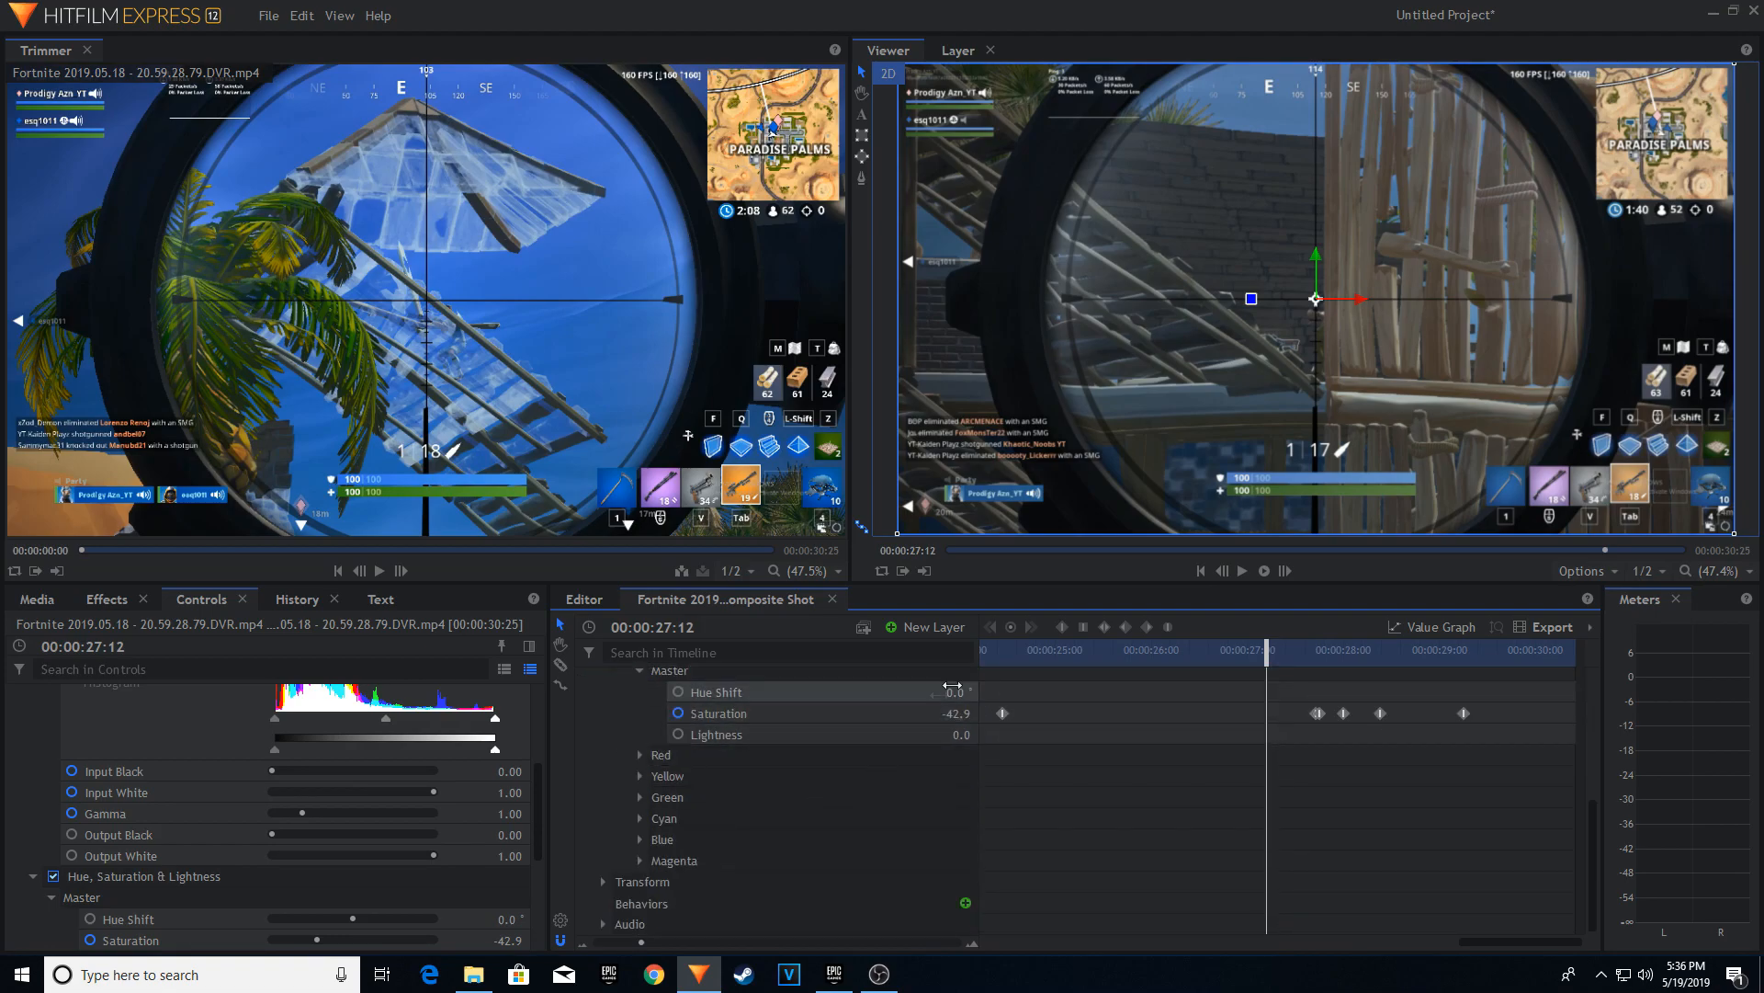
pyautogui.click(668, 886)
pyautogui.scroll(5, 834, 838)
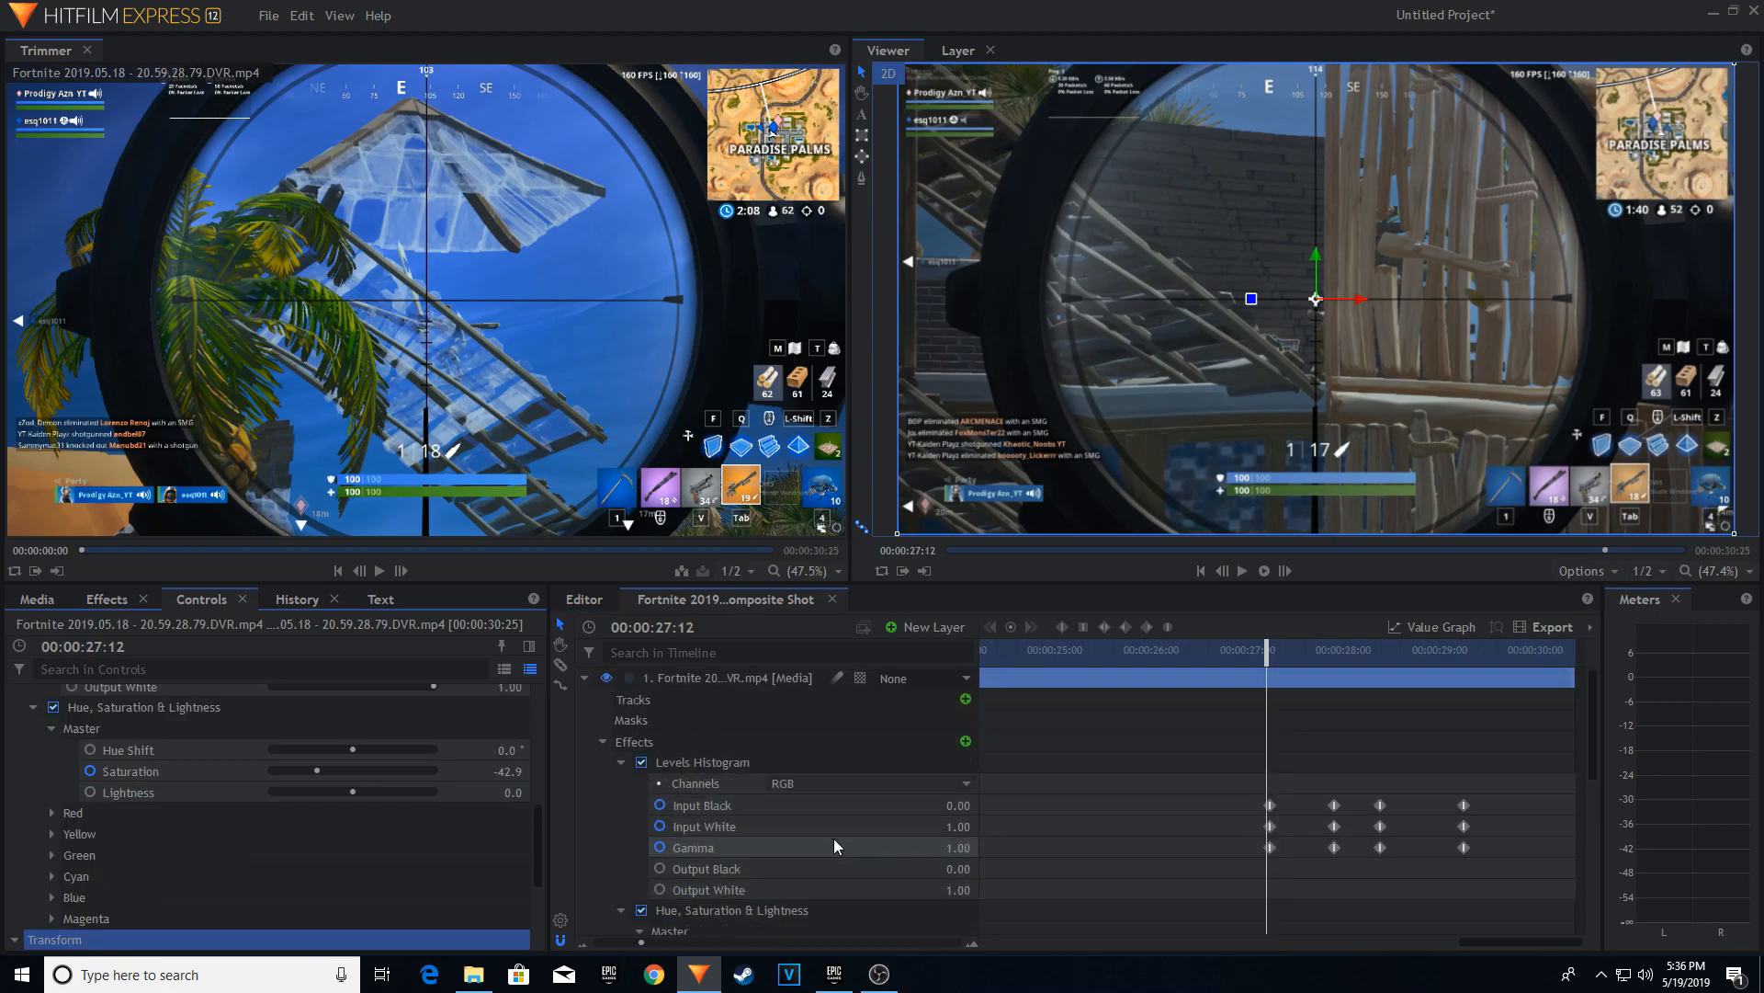
pyautogui.click(603, 742)
pyautogui.click(604, 763)
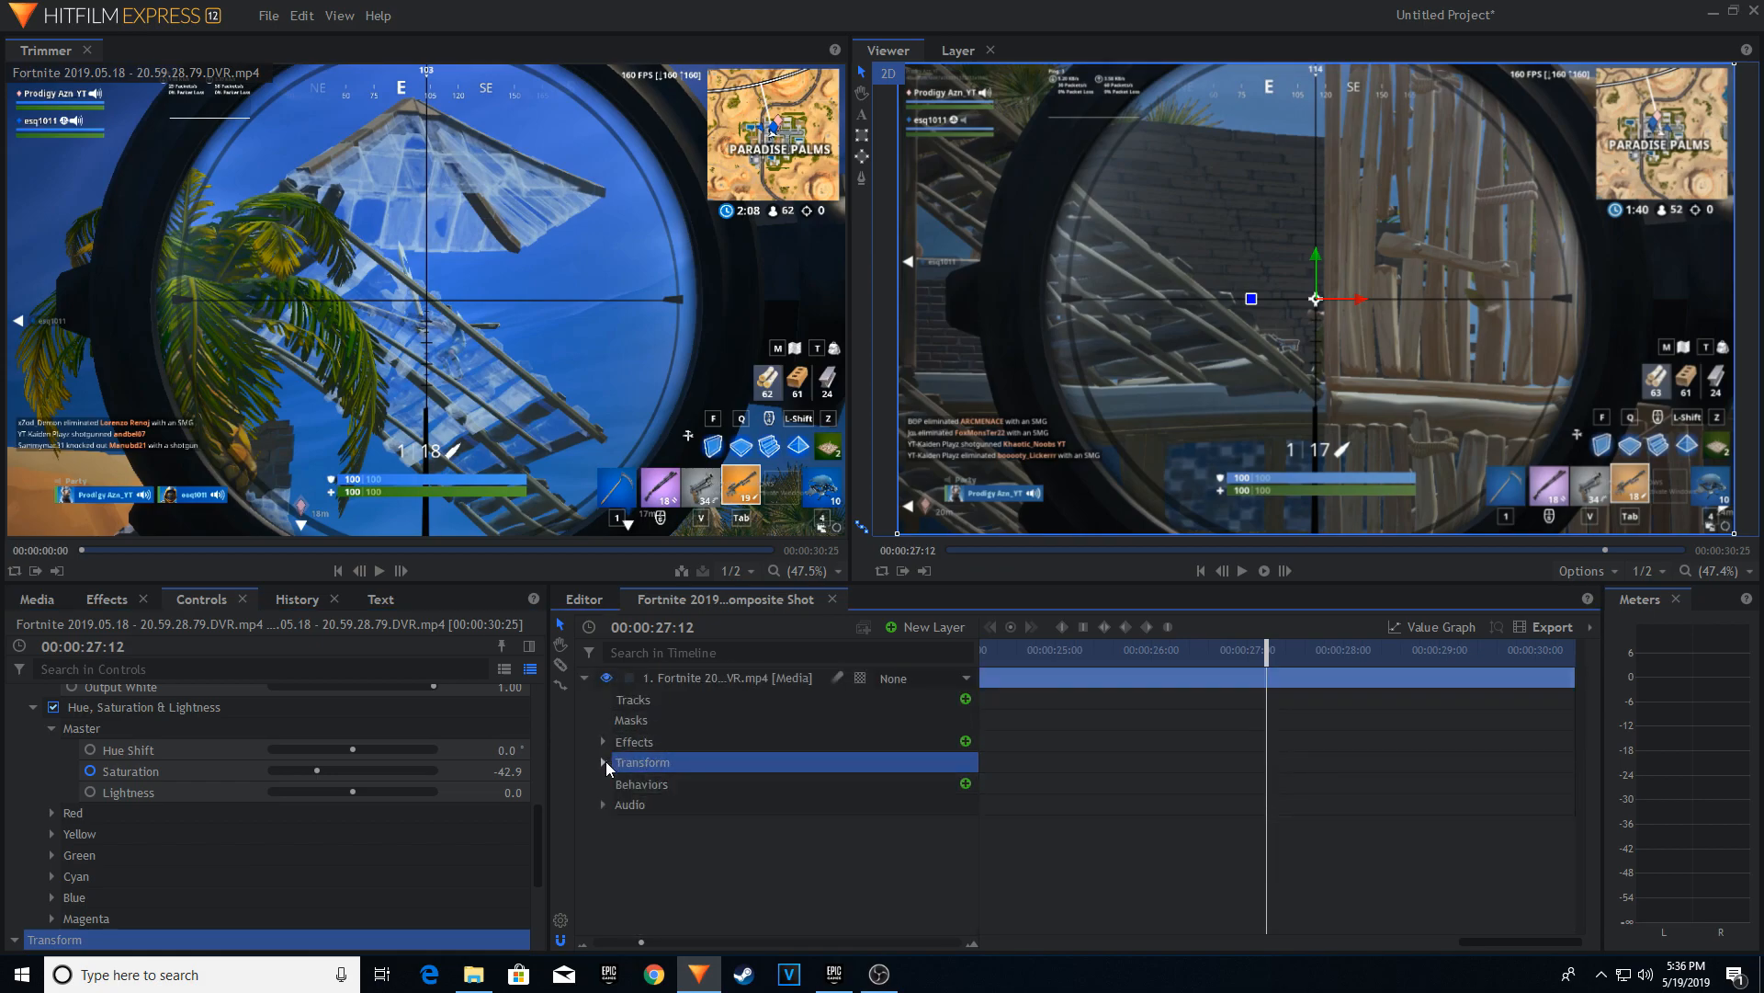
pyautogui.doubleClick(658, 768)
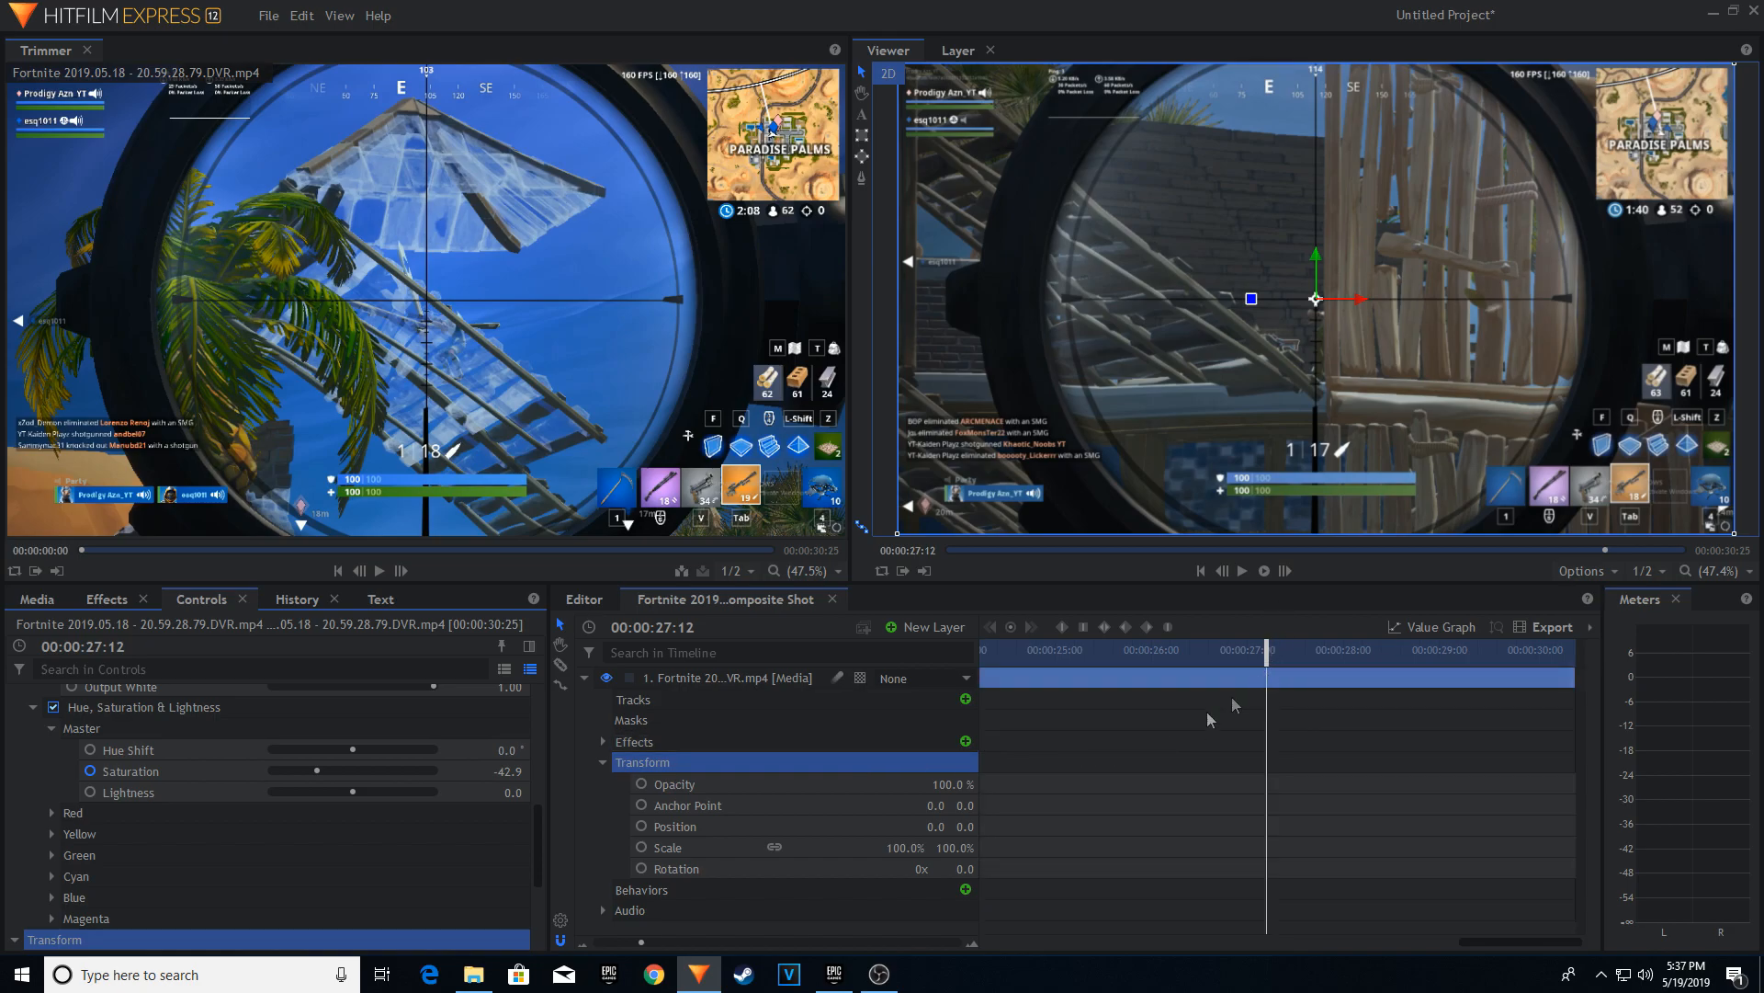
# Enable Scale keyframing on the Fortnite media layer at 00:00:27:12.
pyautogui.scroll(-5, 1237, 706)
pyautogui.click(659, 853)
pyautogui.click(641, 847)
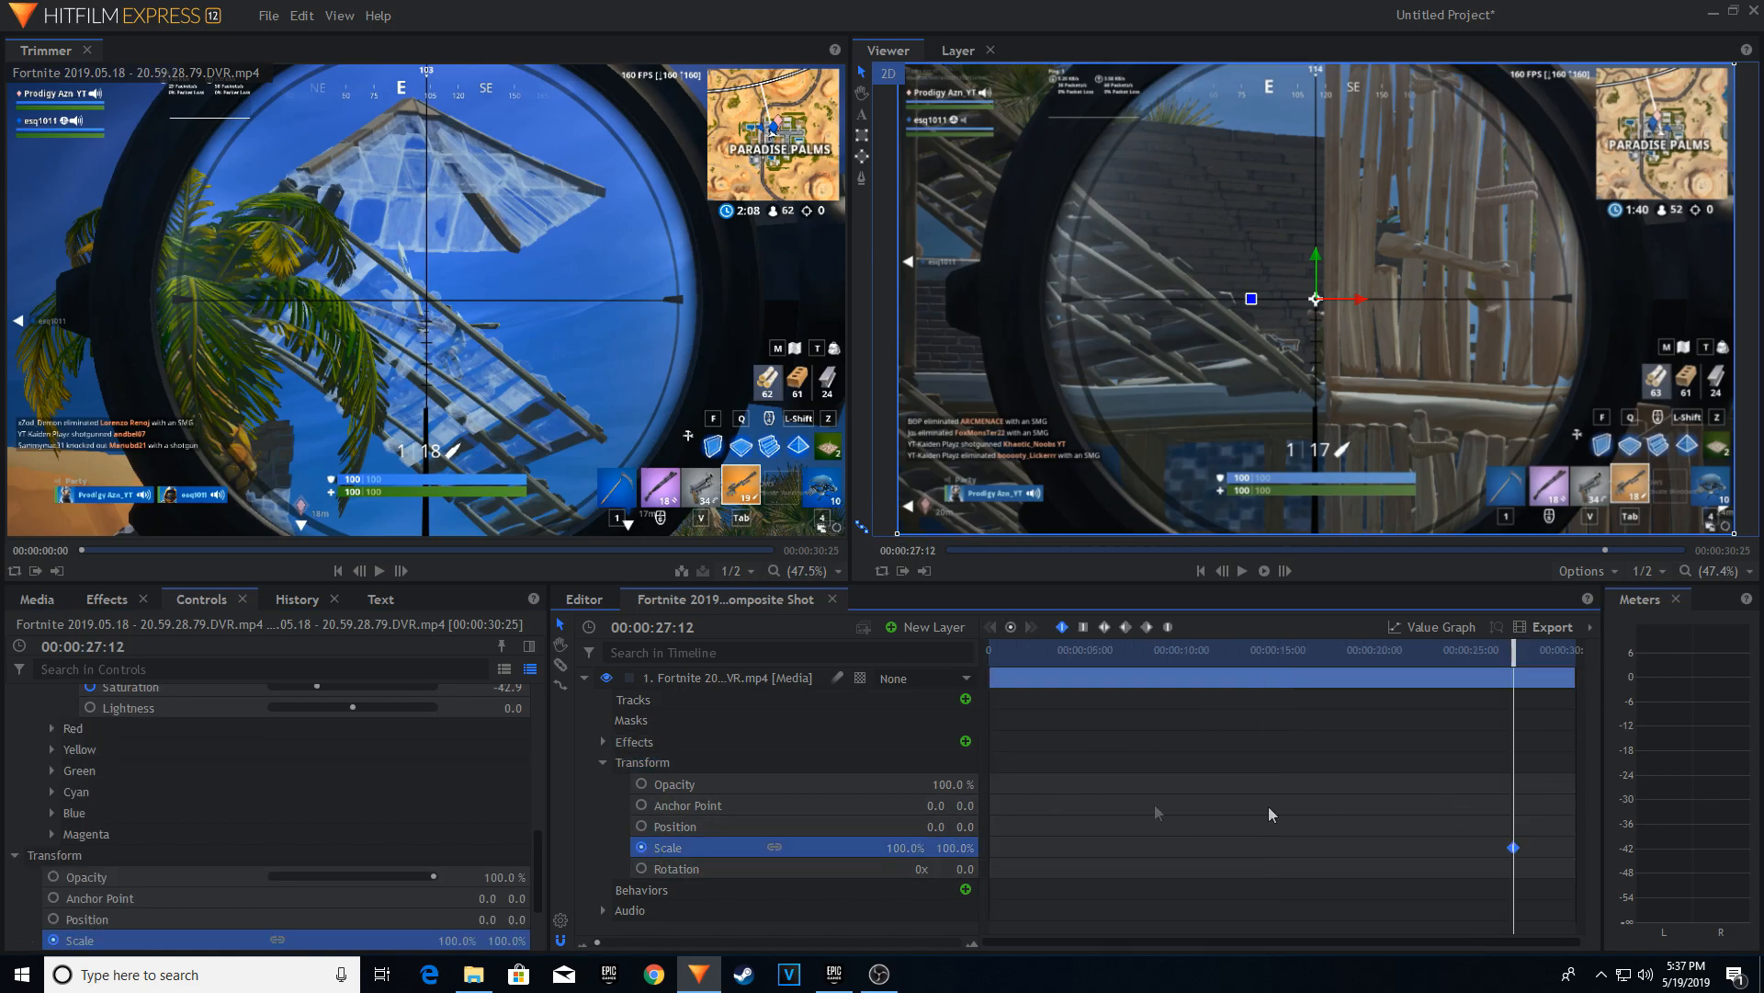
# Expand the Effects group to compare keyframes and move the Scale keyframe to 00:00:27:35.
pyautogui.click(603, 741)
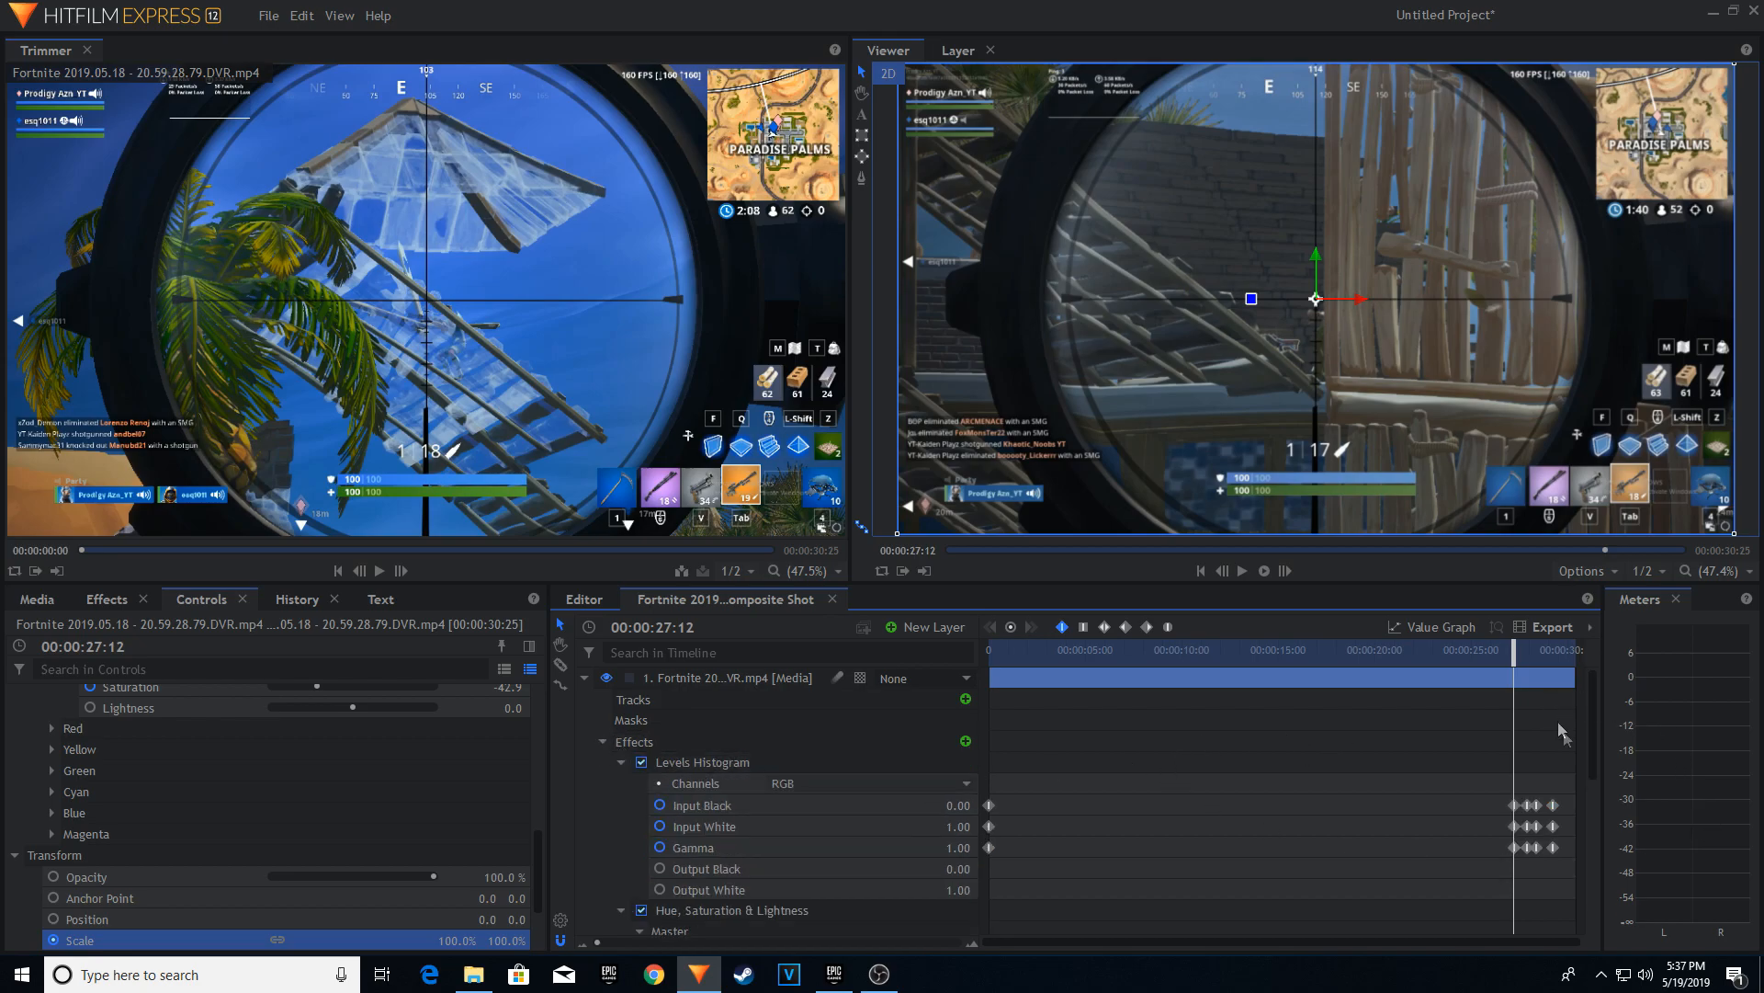
pyautogui.moveTo(1595, 709); pyautogui.dragTo(1597, 845)
pyautogui.moveTo(1518, 649); pyautogui.dragTo(1525, 651)
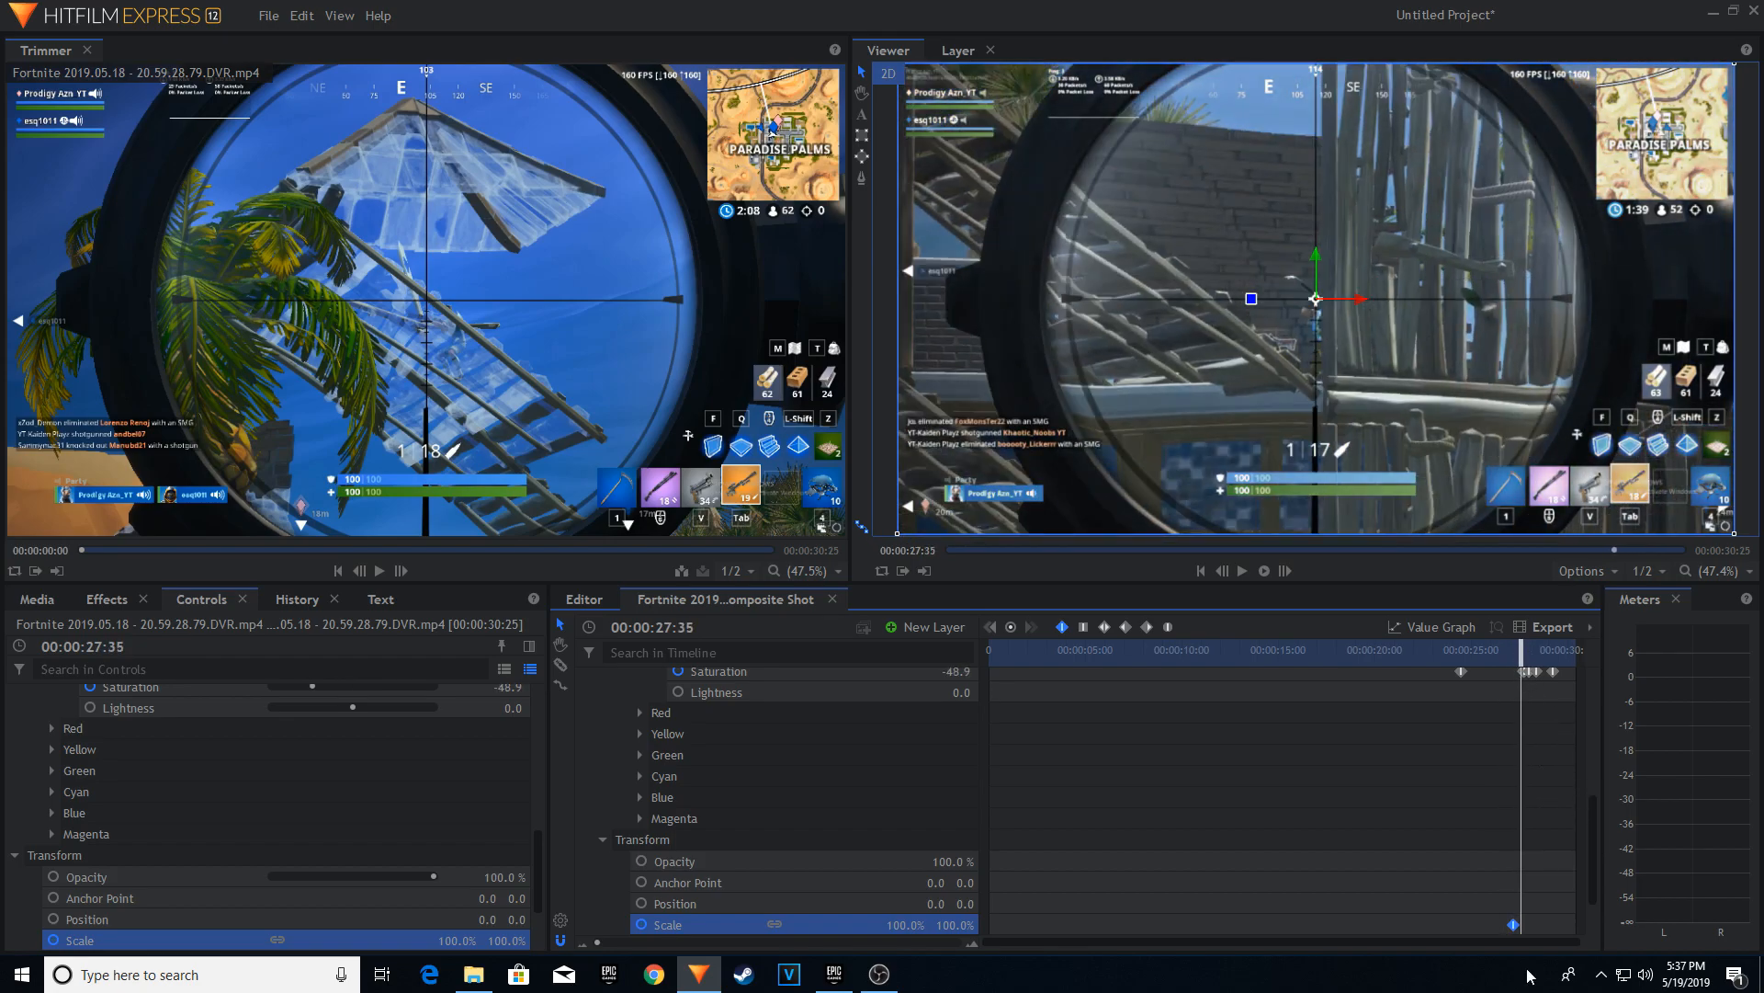
pyautogui.moveTo(1514, 926); pyautogui.dragTo(1522, 928)
# Set the layer's Scale to 110.0% at 00:00:28:00.
pyautogui.moveTo(1522, 639); pyautogui.dragTo(1529, 650)
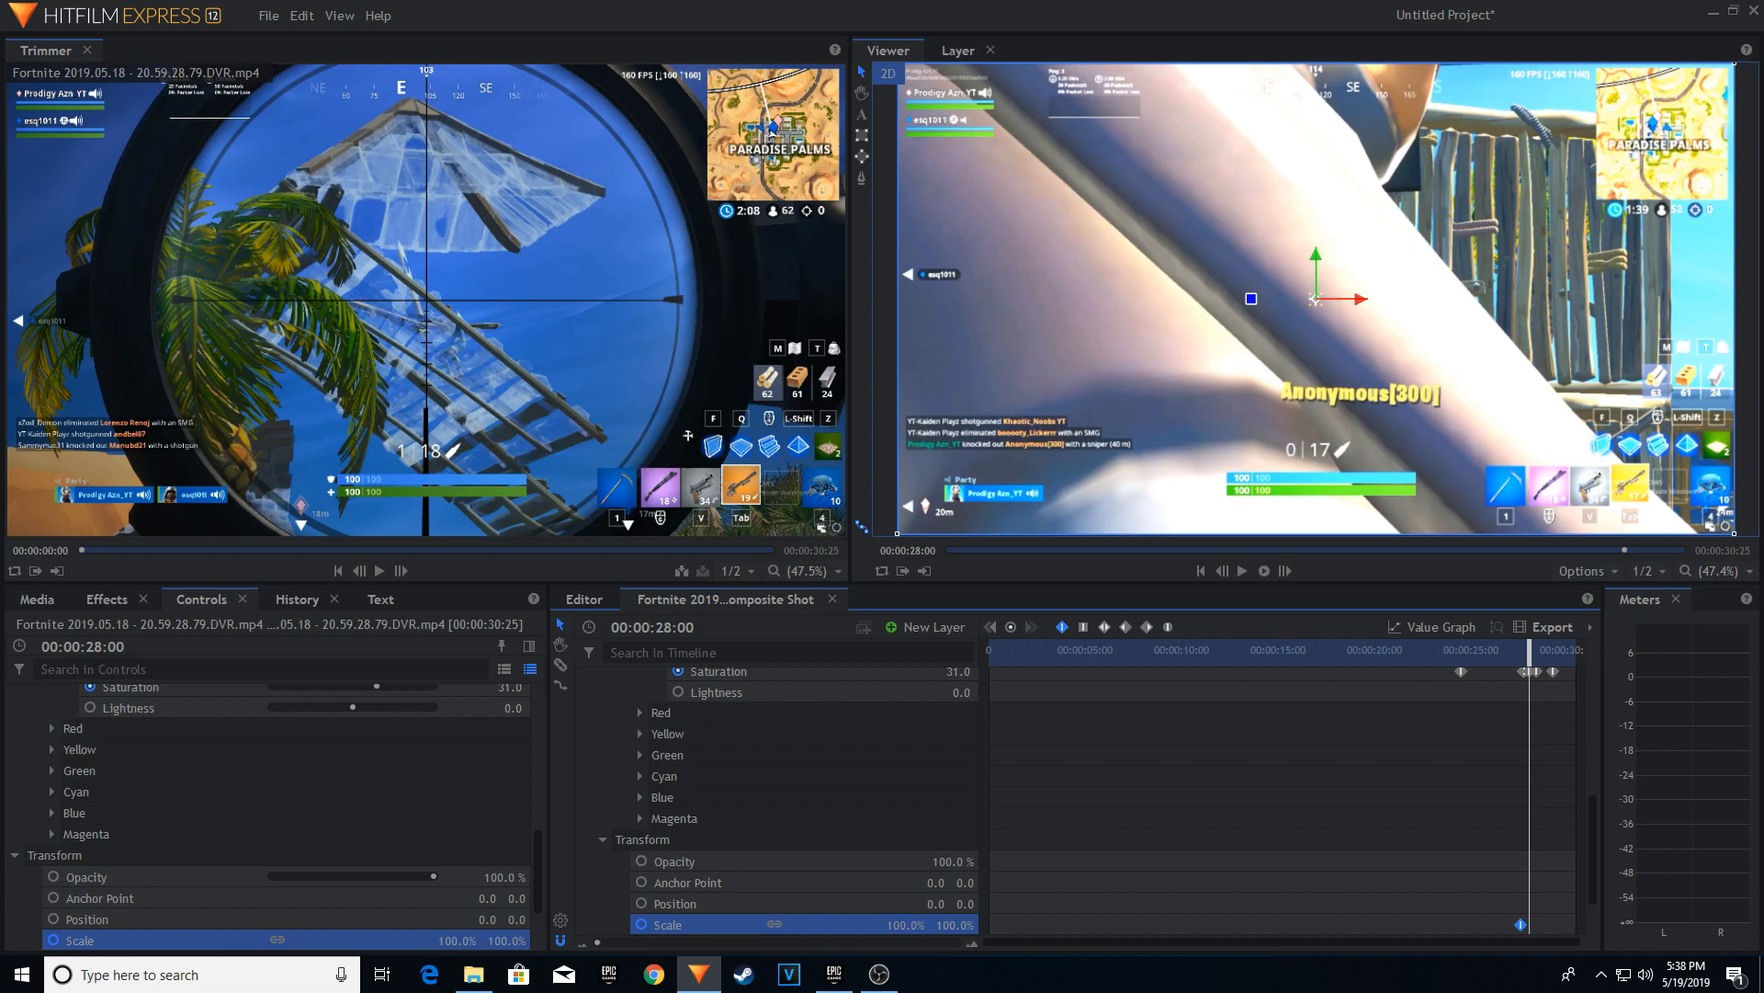
pyautogui.moveTo(905, 925); pyautogui.dragTo(913, 925)
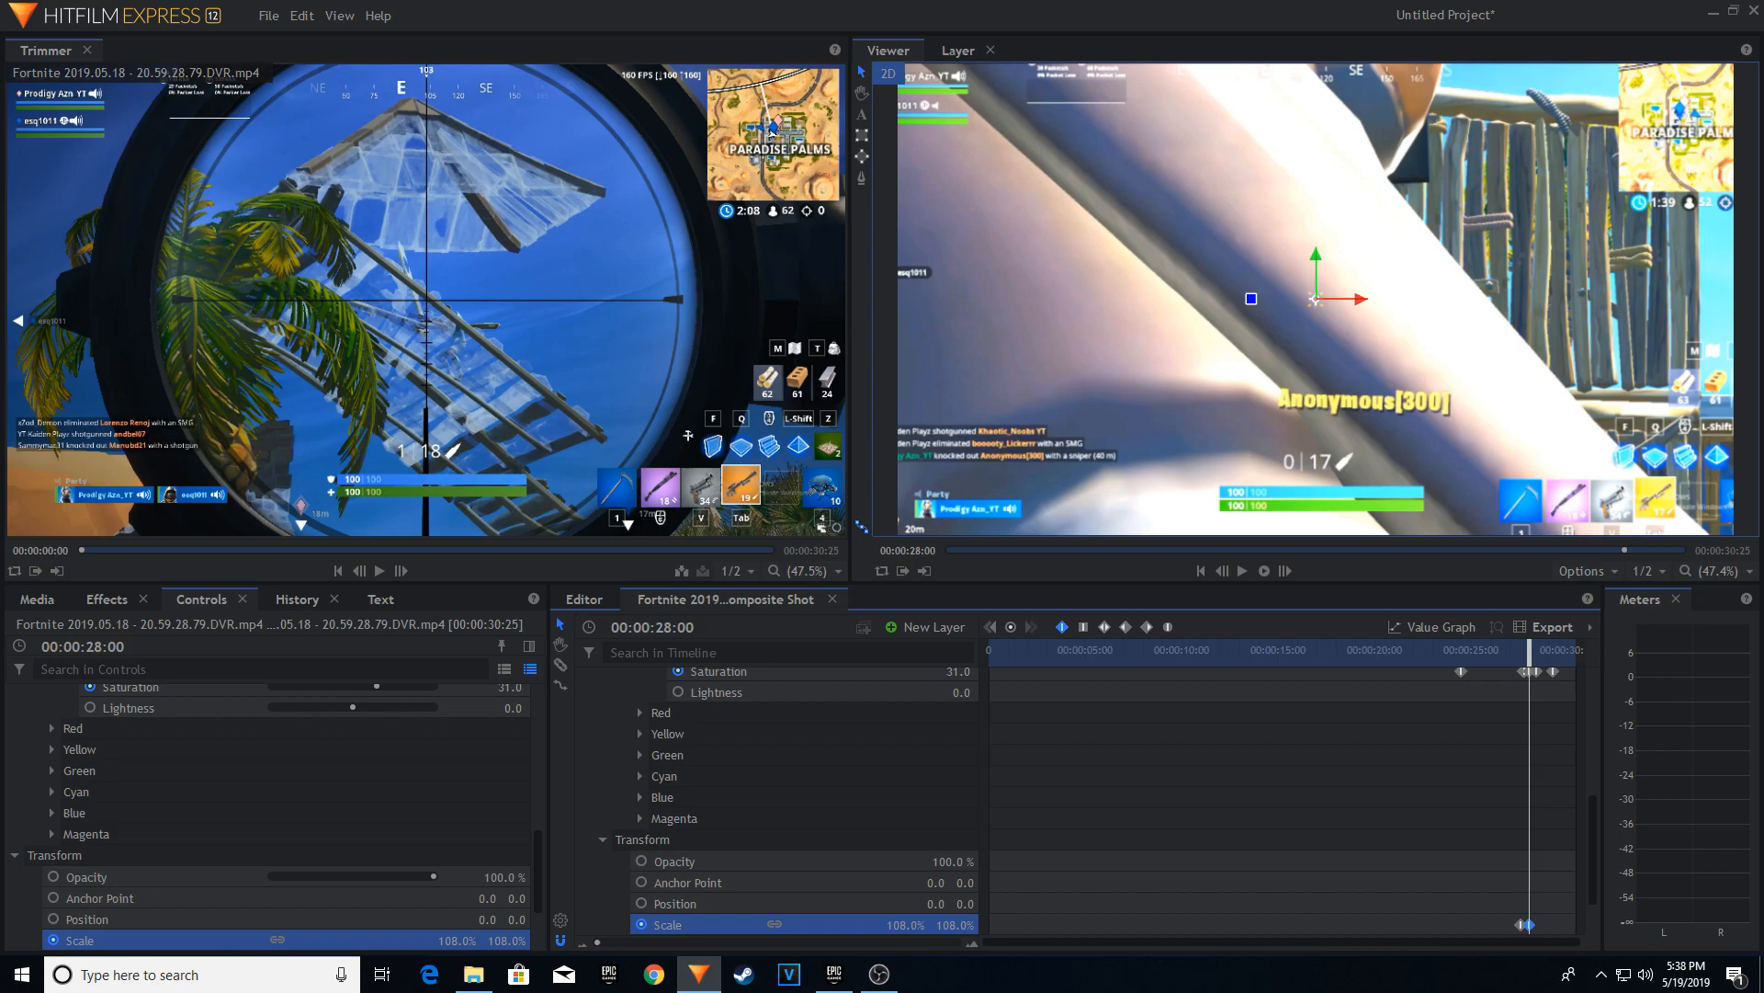
pyautogui.moveTo(913, 925); pyautogui.dragTo(914, 924)
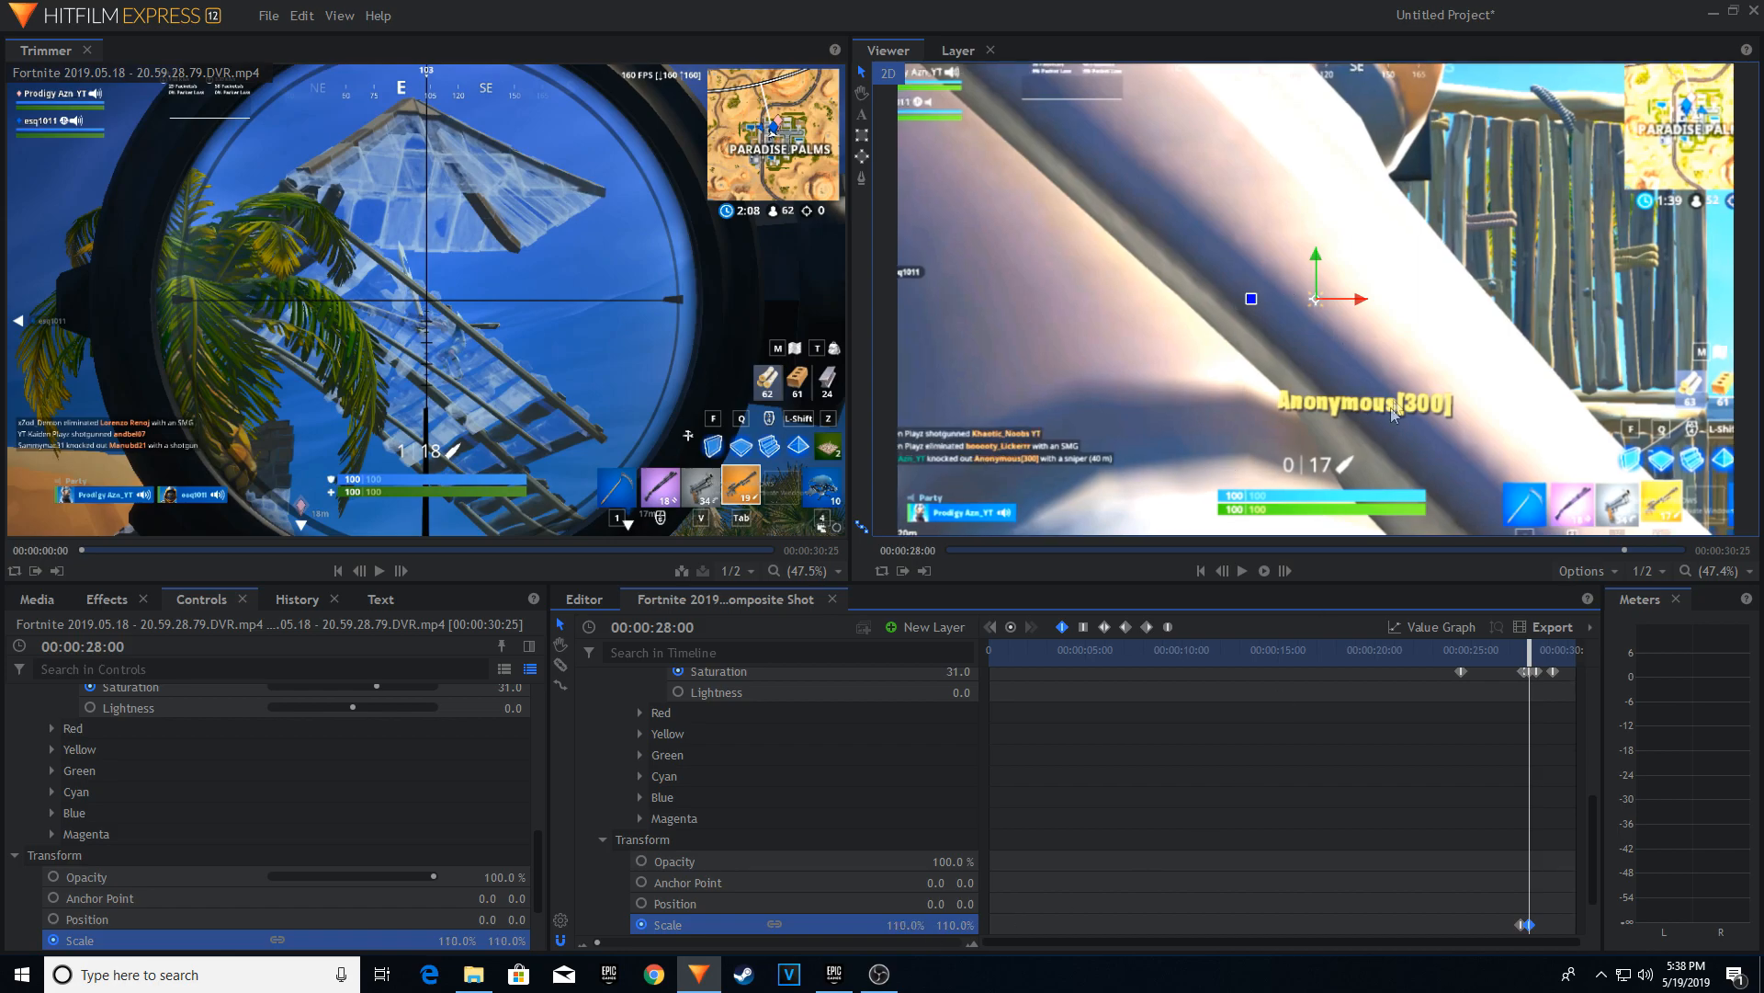
# Copy the first Scale keyframe to 00:00:29:15 and scrub back through the zoom to check it.
pyautogui.moveTo(1530, 646); pyautogui.dragTo(1551, 902)
pyautogui.click(1520, 925)
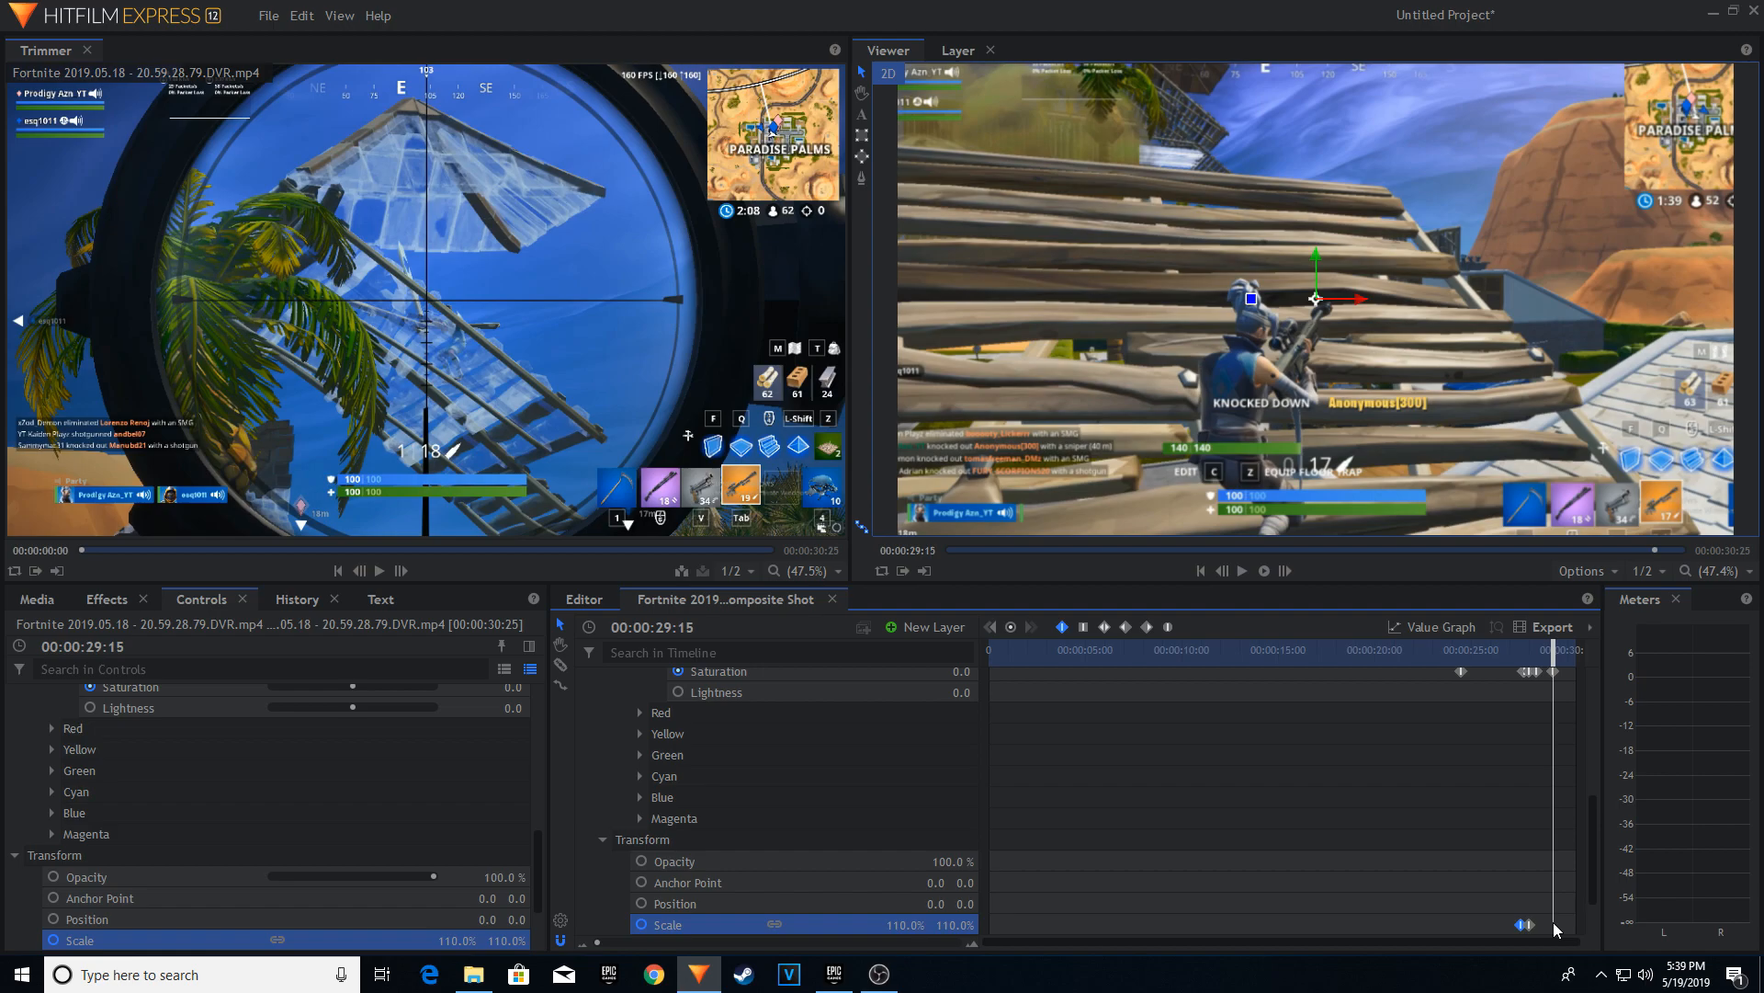
pyautogui.hotkey('ctrl', 'v')
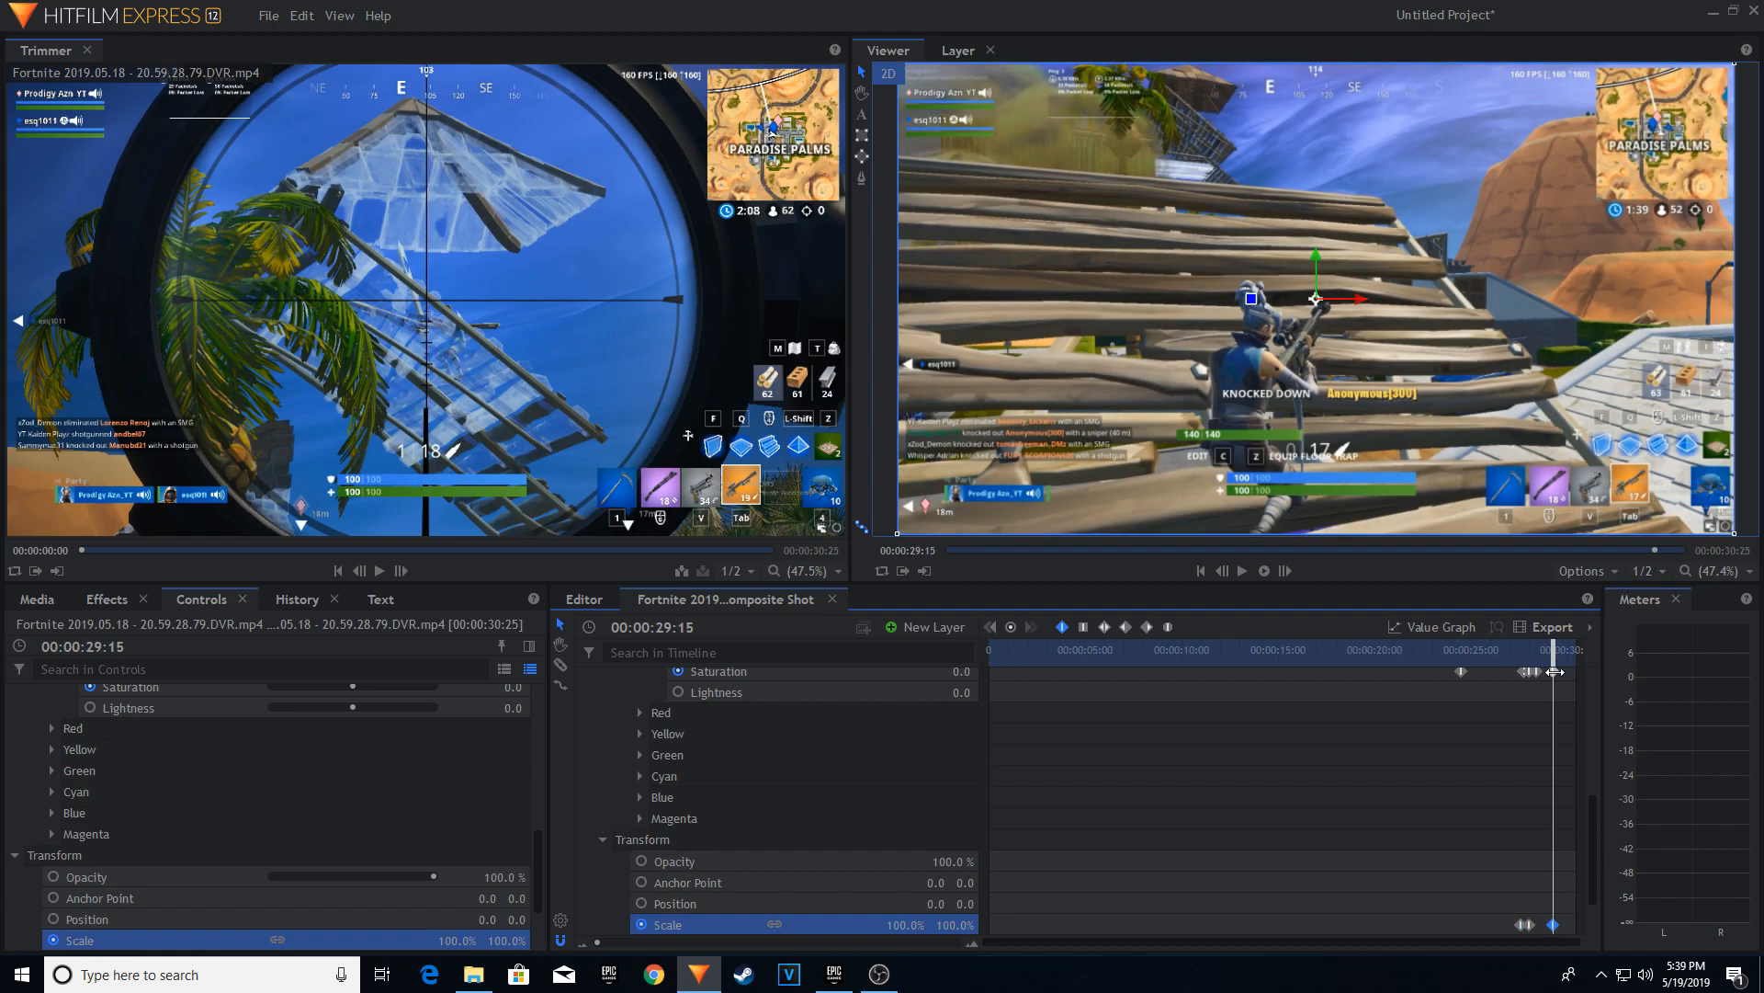
pyautogui.moveTo(1552, 656)
pyautogui.mouseDown()
pyautogui.moveTo(1517, 655)
pyautogui.moveTo(1545, 647)
pyautogui.mouseUp()
pyautogui.scroll(-3, 1174, 839)
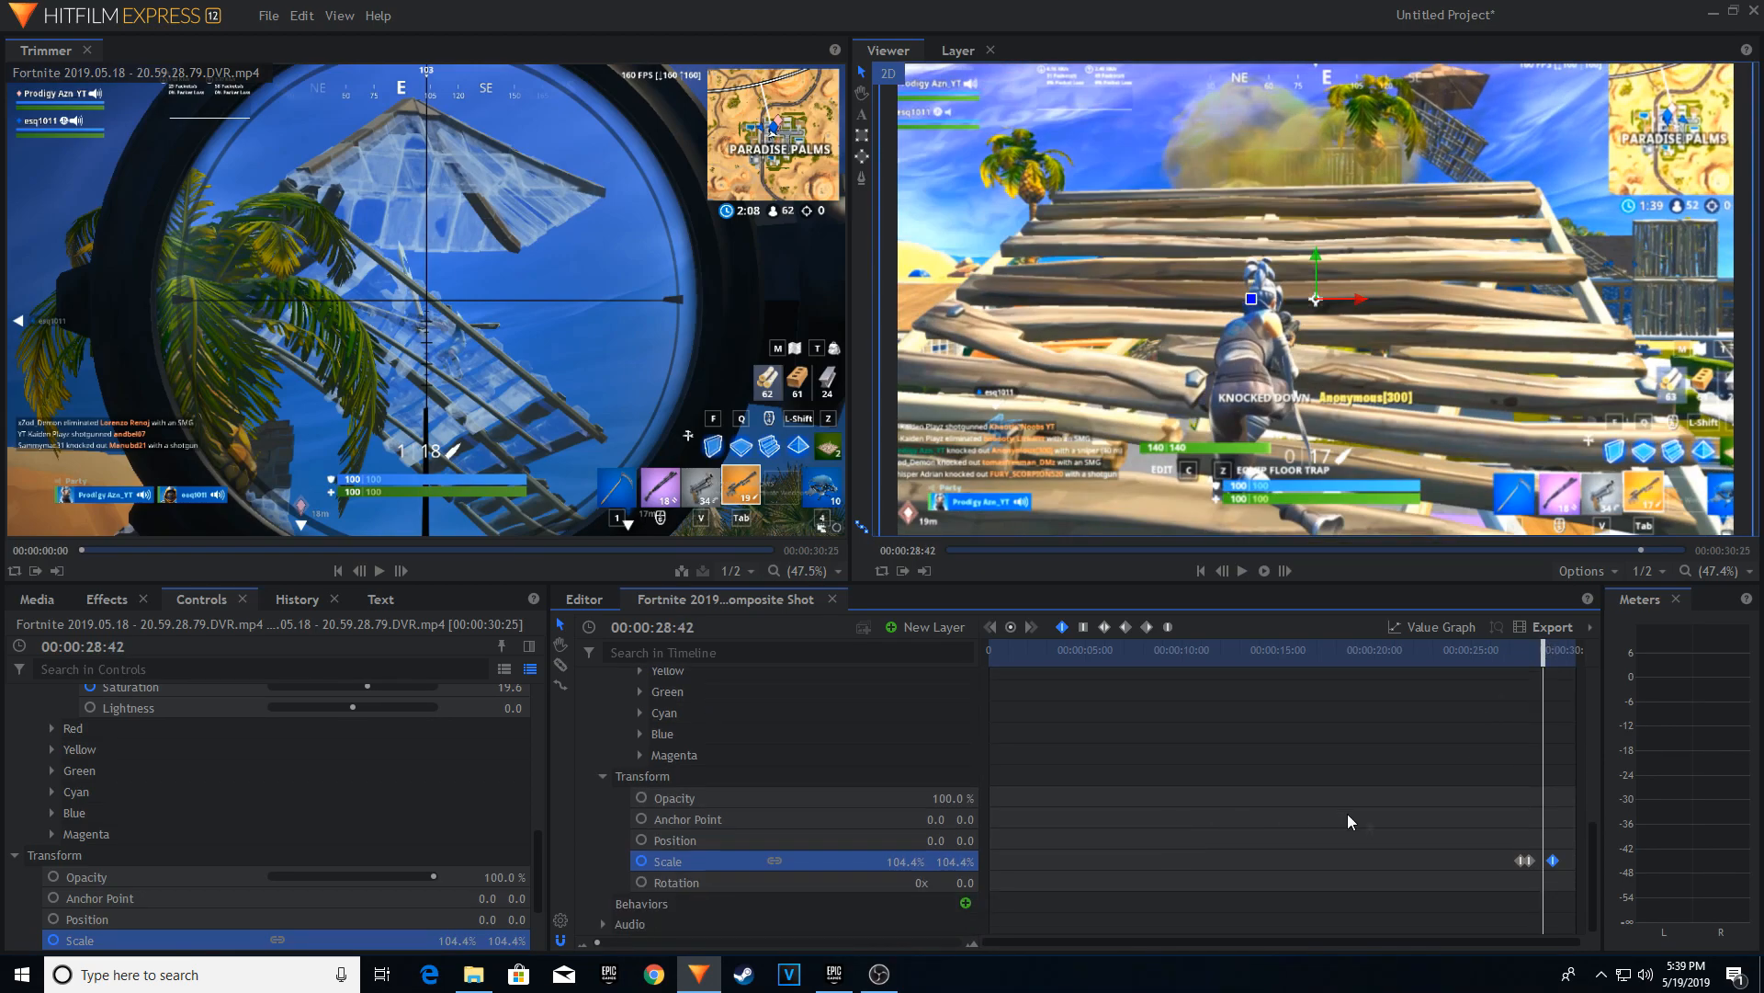